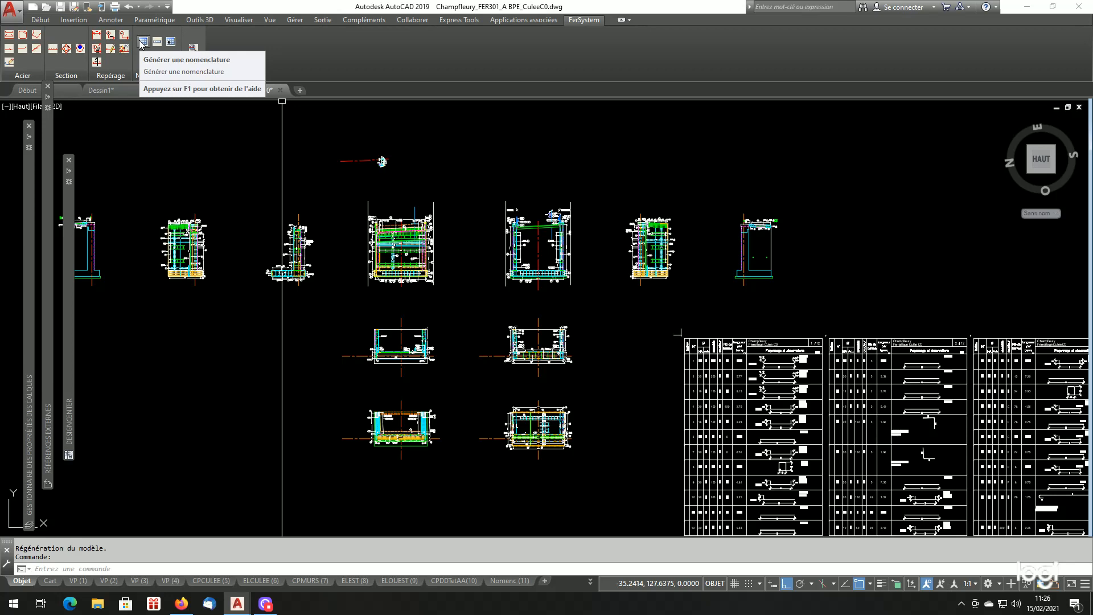
Step: Examine the abutment reinforcement views and the existing bar schedule tables in the drawing
{"action": "scroll", "coordinate": [713, 333], "scroll_direction": "down", "scroll_amount": 5}
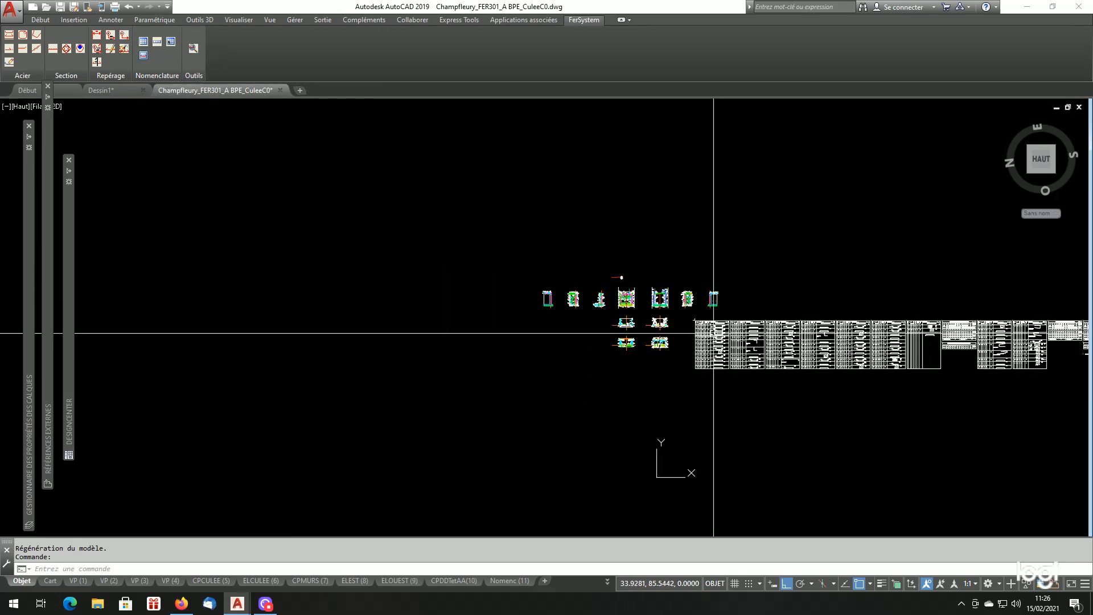
{"action": "scroll", "coordinate": [726, 344], "scroll_direction": "down", "scroll_amount": 2}
{"action": "scroll", "coordinate": [796, 365], "scroll_direction": "up", "scroll_amount": 2}
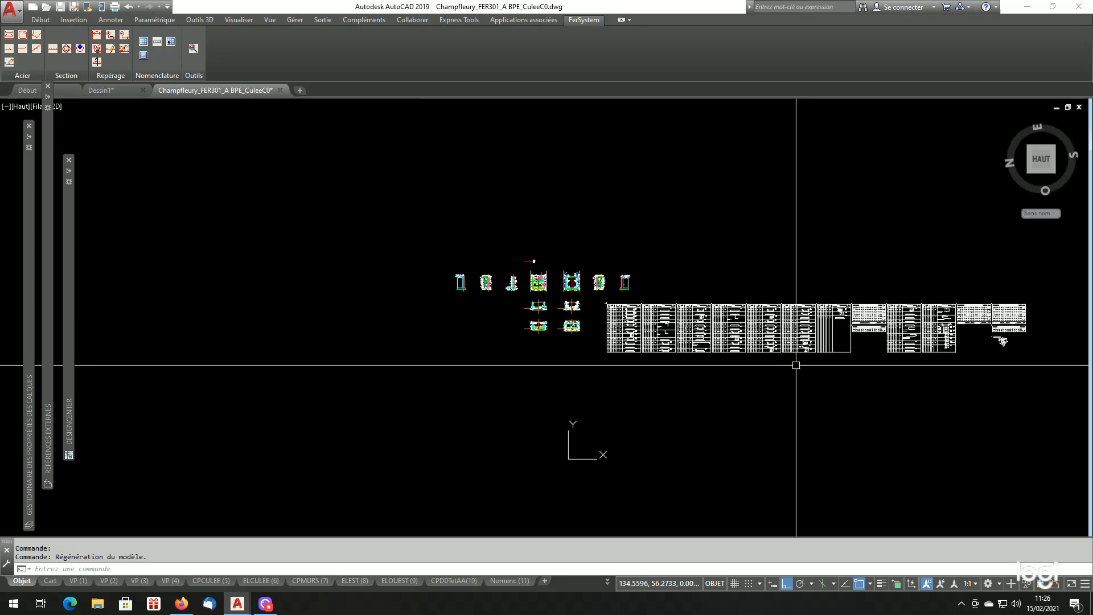
{"action": "scroll", "coordinate": [796, 365], "scroll_direction": "up", "scroll_amount": 2}
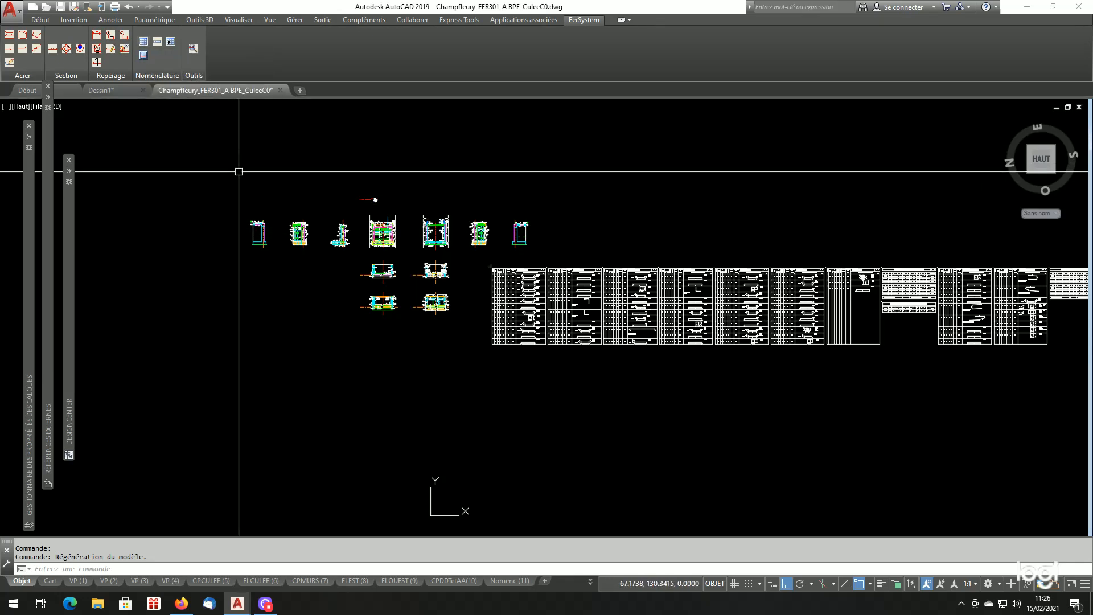
{"action": "scroll", "coordinate": [347, 313], "scroll_direction": "up", "scroll_amount": 10}
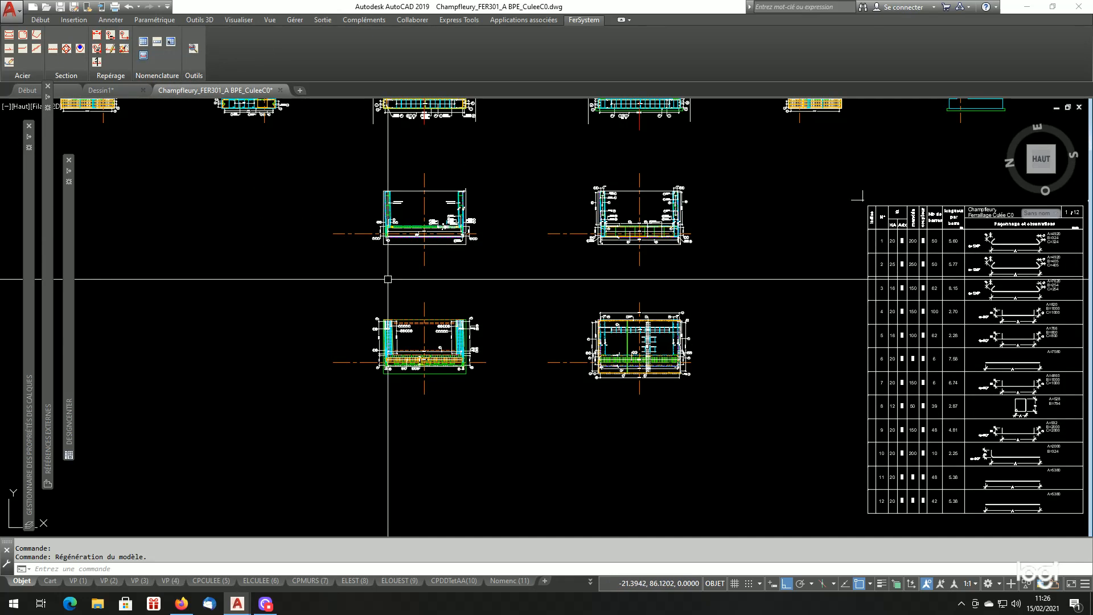
{"action": "scroll", "coordinate": [423, 351], "scroll_direction": "down", "scroll_amount": 8}
{"action": "scroll", "coordinate": [557, 293], "scroll_direction": "up", "scroll_amount": 8}
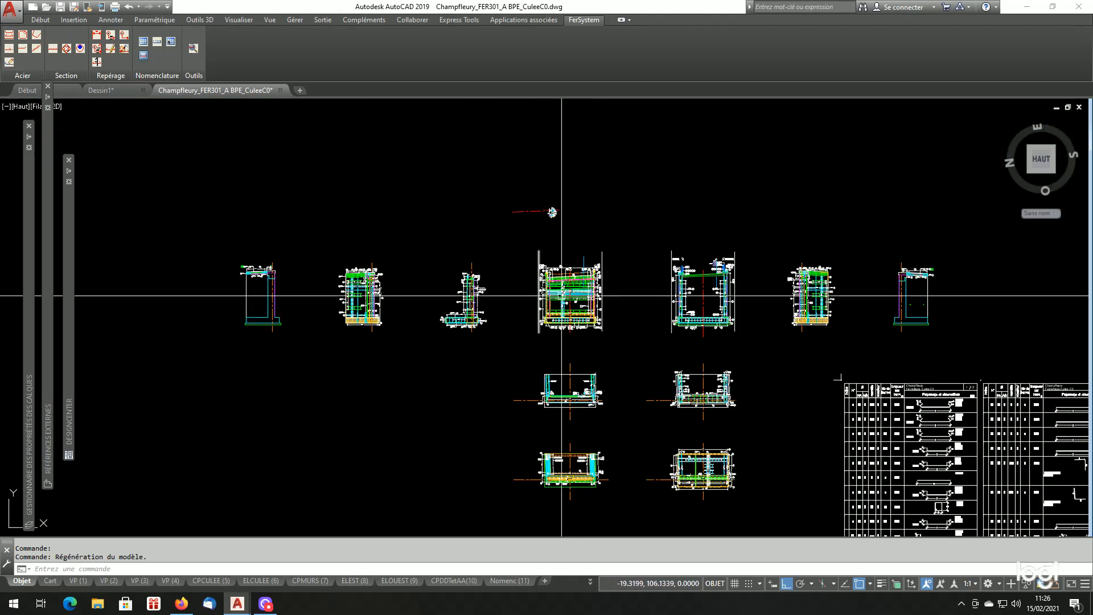
{"action": "scroll", "coordinate": [507, 303], "scroll_direction": "down", "scroll_amount": 8}
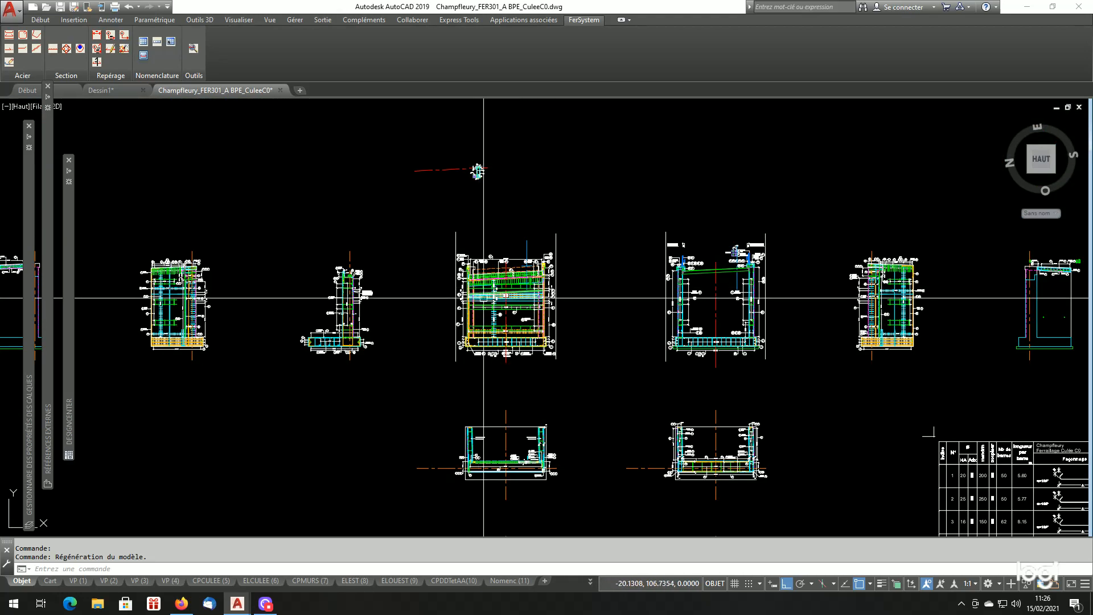
{"action": "scroll", "coordinate": [524, 361], "scroll_direction": "up", "scroll_amount": 3}
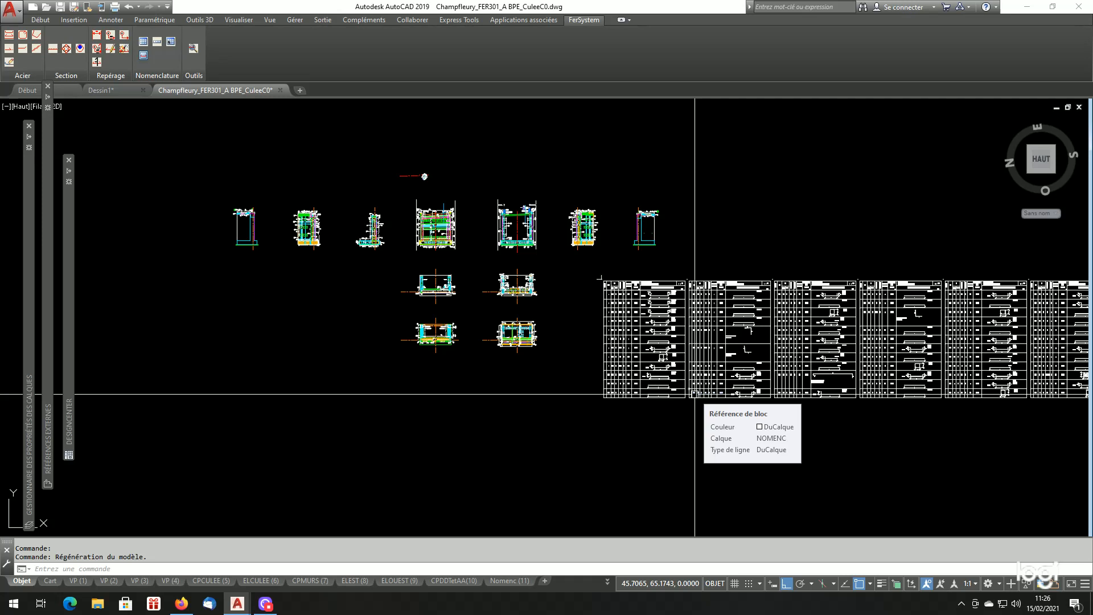
Step: Generate a general bar schedule for all marks (Tous) with Récapitulation enabled, placing its first page directly below the existing schedule
{"action": "left_click", "coordinate": [144, 44]}
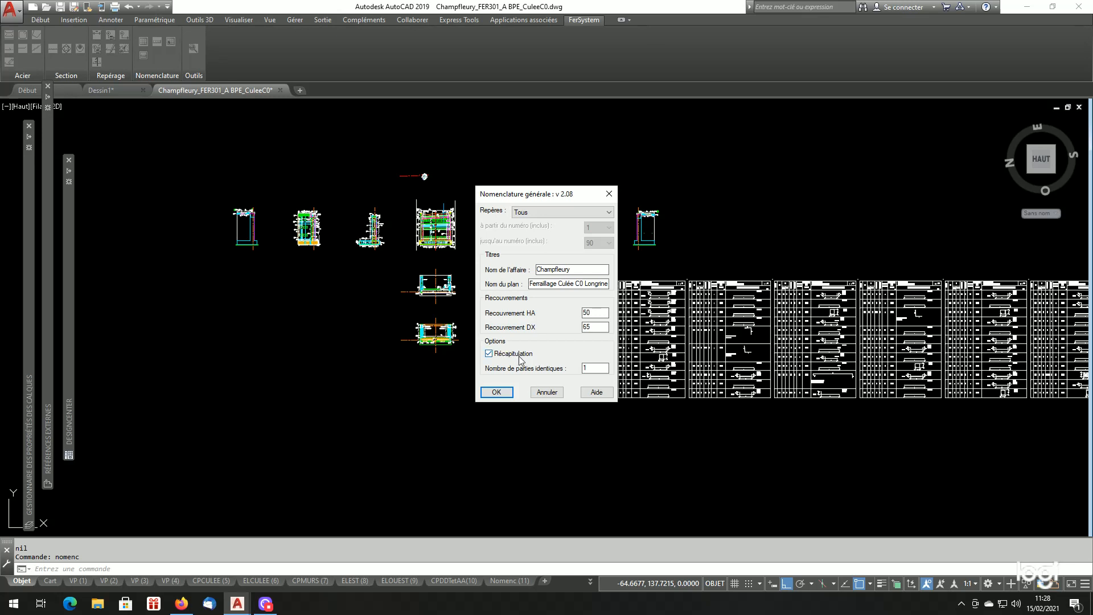
{"action": "left_click", "coordinate": [492, 357]}
{"action": "left_click", "coordinate": [490, 356]}
{"action": "left_click", "coordinate": [497, 392]}
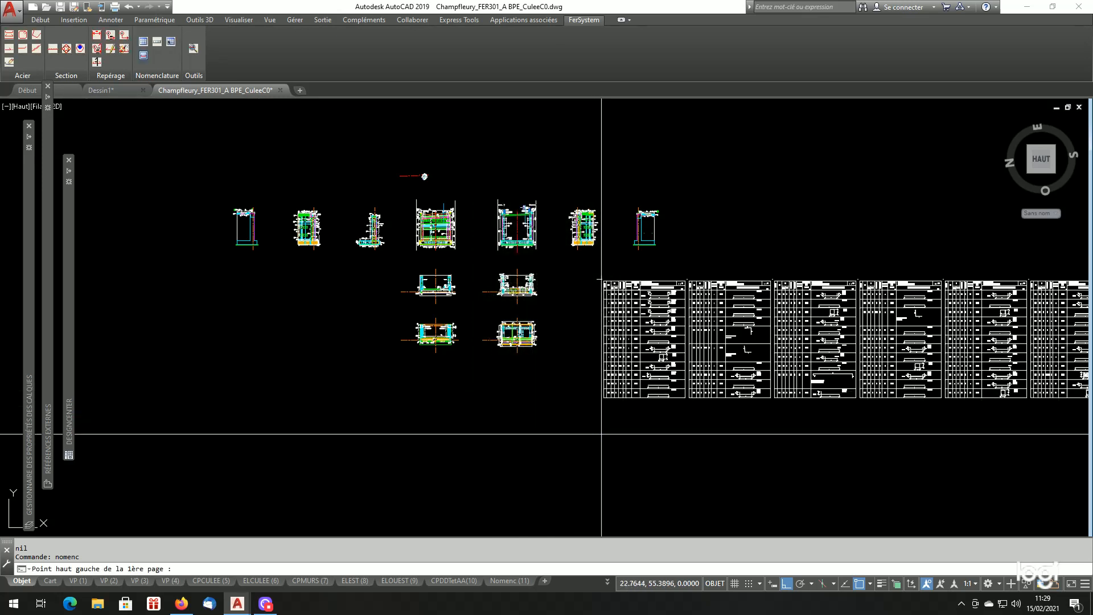
{"action": "left_click", "coordinate": [601, 434]}
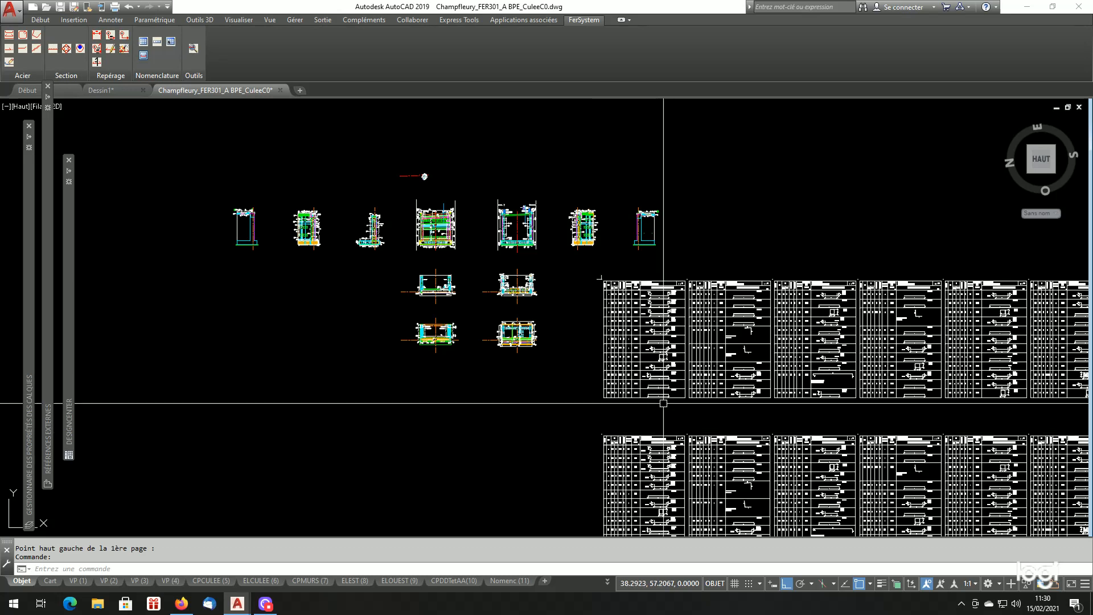
Step: Examine the steel and coupler summary tables on the last page of the new schedule
{"action": "scroll", "coordinate": [655, 407], "scroll_direction": "down", "scroll_amount": 4}
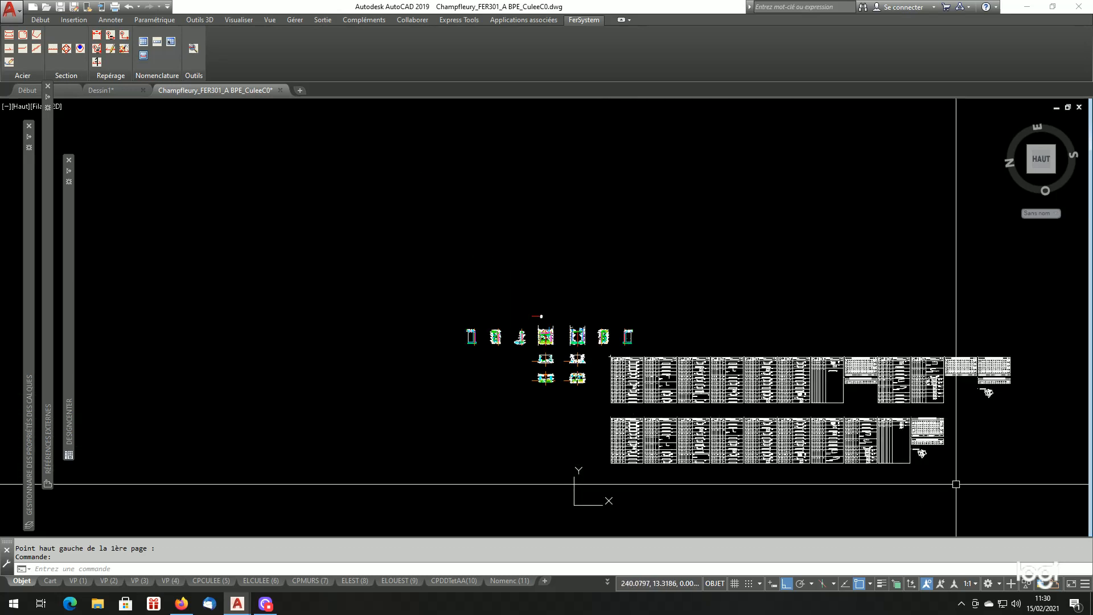
{"action": "scroll", "coordinate": [956, 463], "scroll_direction": "up", "scroll_amount": 6}
{"action": "scroll", "coordinate": [957, 371], "scroll_direction": "up", "scroll_amount": 5}
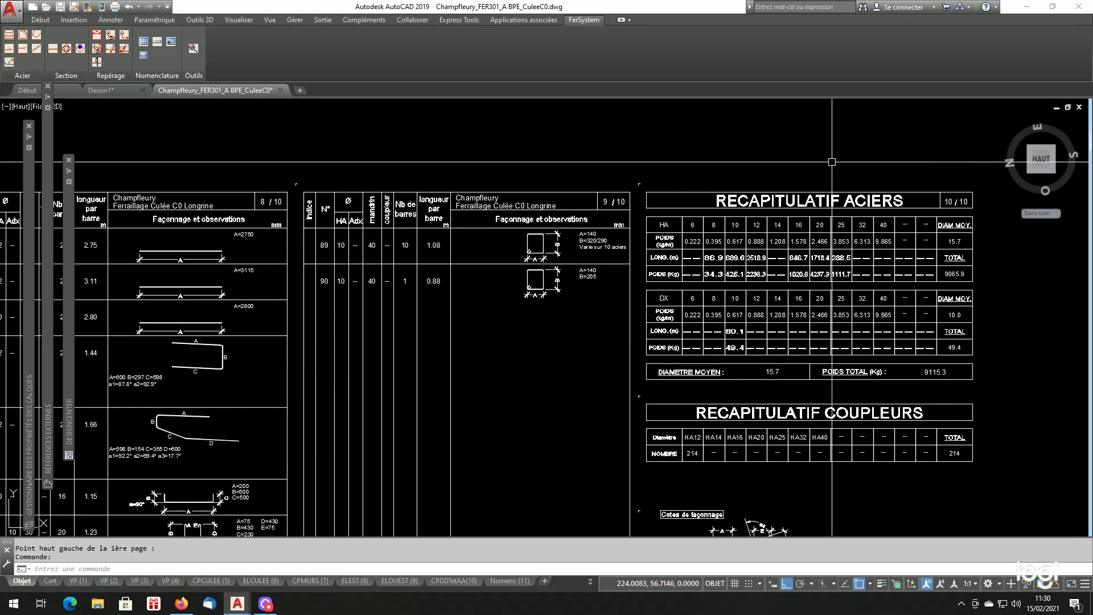
{"action": "scroll", "coordinate": [894, 328], "scroll_direction": "up", "scroll_amount": 3}
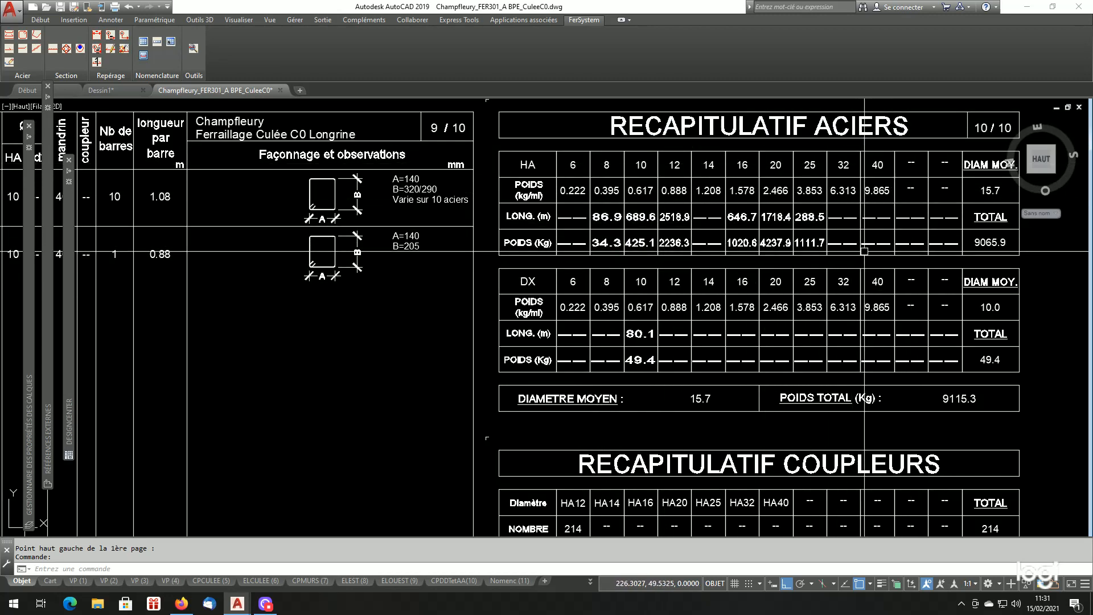
{"action": "mouse_move", "coordinate": [865, 251]}
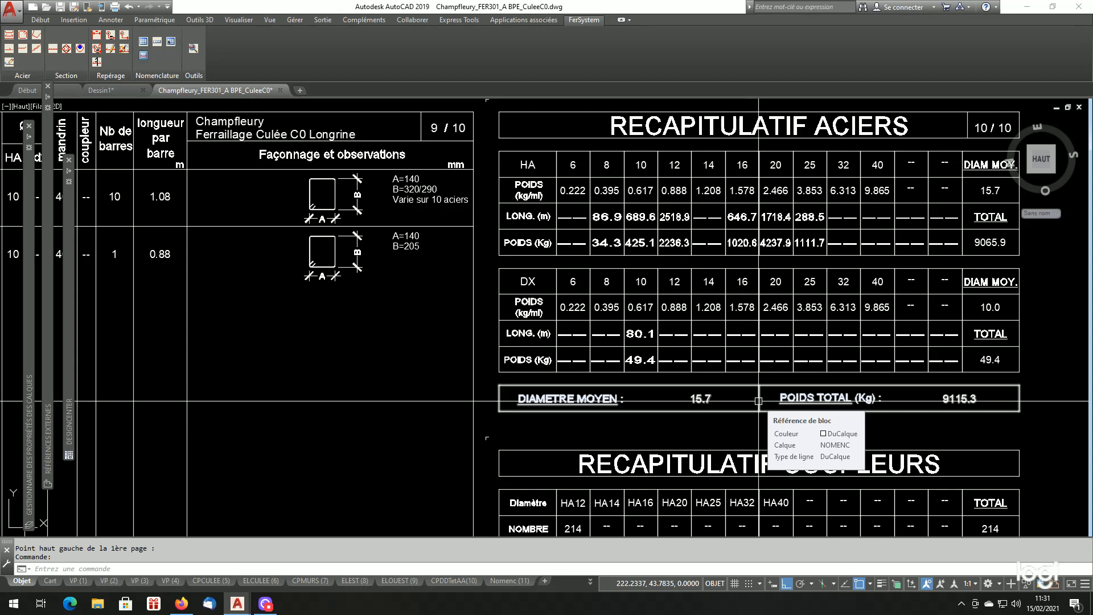
{"action": "scroll", "coordinate": [735, 308], "scroll_direction": "down", "scroll_amount": 2}
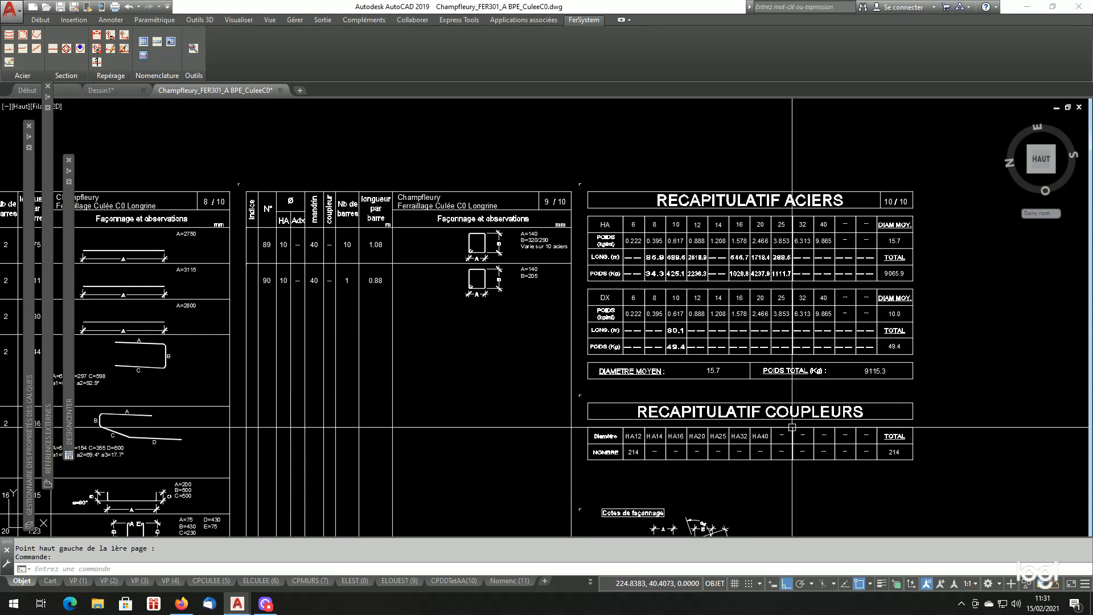
{"action": "scroll", "coordinate": [792, 427], "scroll_direction": "up", "scroll_amount": 2}
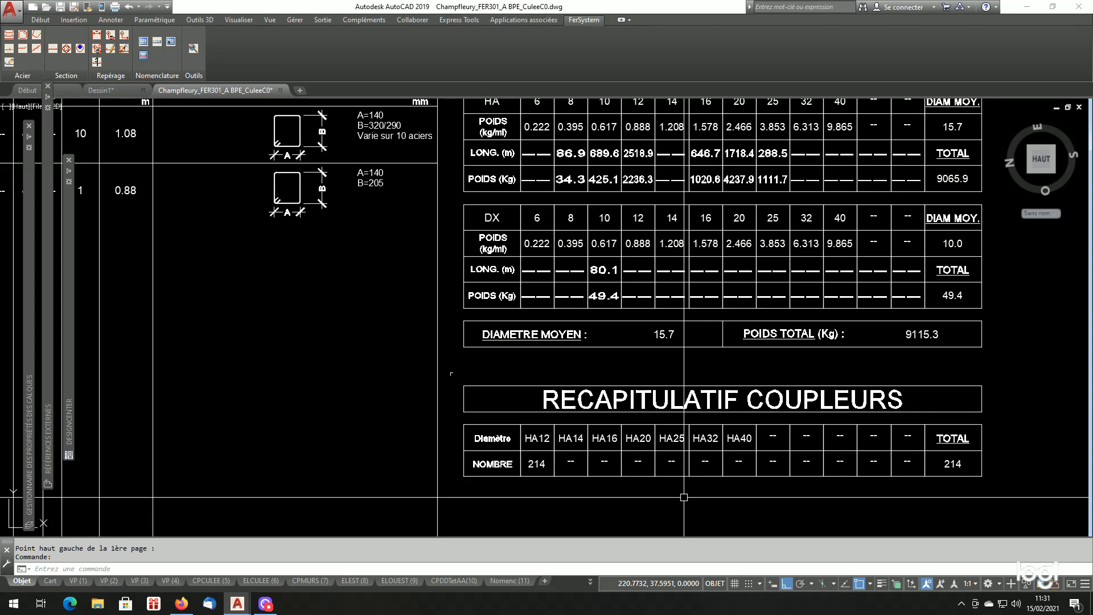
{"action": "scroll", "coordinate": [811, 378], "scroll_direction": "down", "scroll_amount": 4}
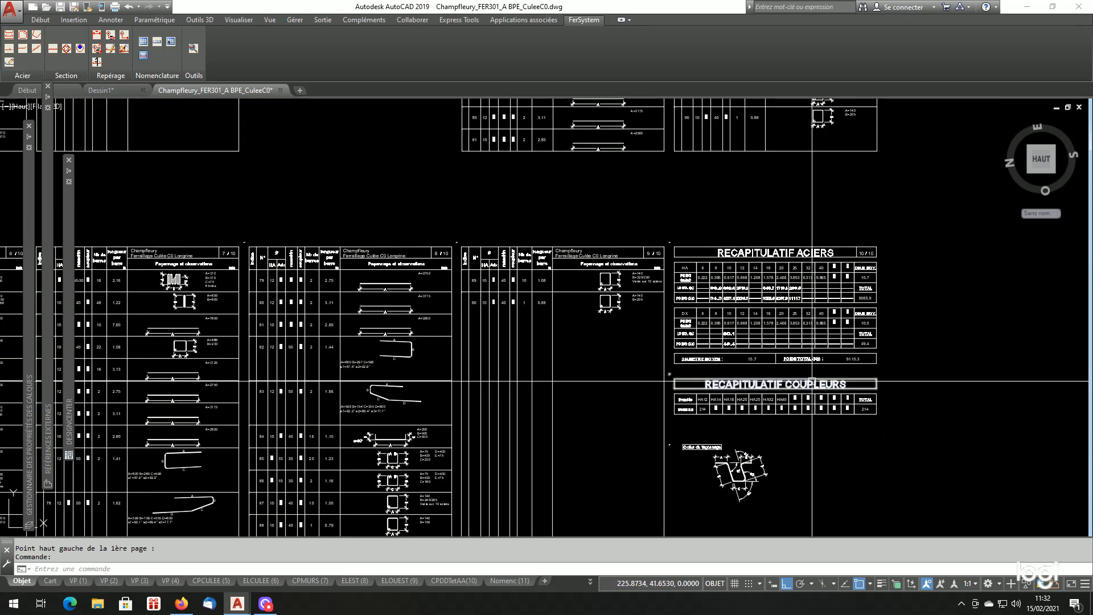
Step: Examine the coupler column of the new schedule, including the C and F entries on page 3
{"action": "scroll", "coordinate": [624, 320], "scroll_direction": "up", "scroll_amount": 8}
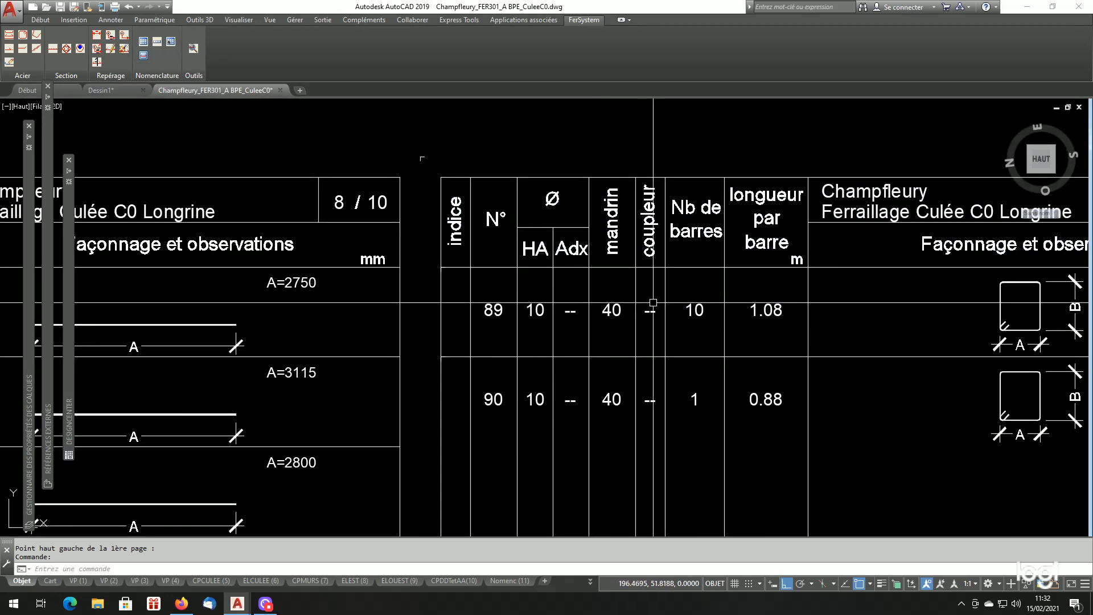
{"action": "scroll", "coordinate": [737, 324], "scroll_direction": "down", "scroll_amount": 10}
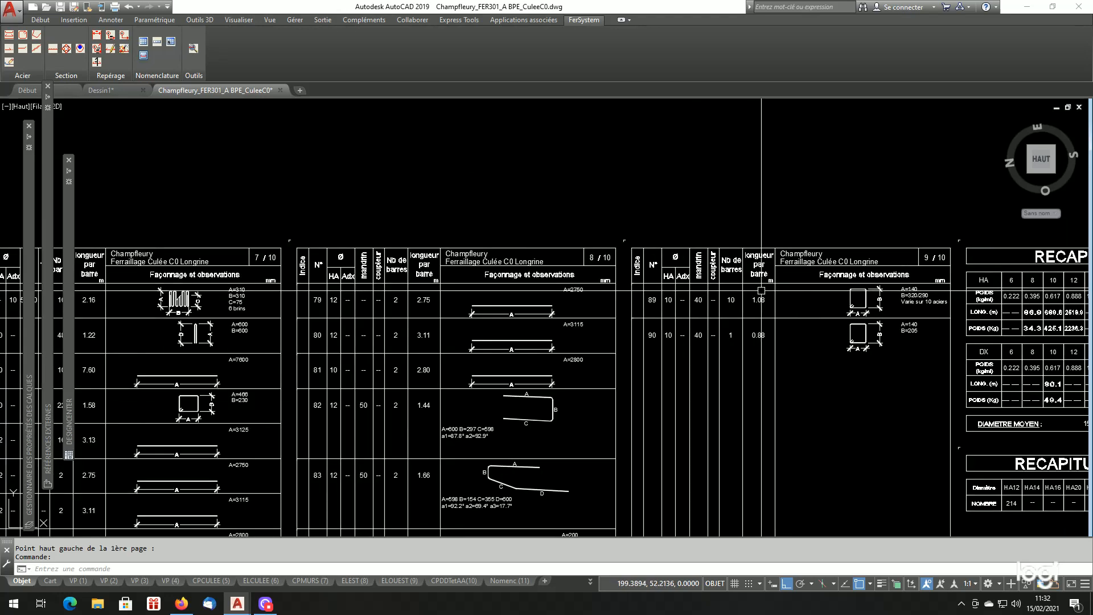
{"action": "scroll", "coordinate": [639, 195], "scroll_direction": "up", "scroll_amount": 3}
{"action": "scroll", "coordinate": [238, 329], "scroll_direction": "up", "scroll_amount": 6}
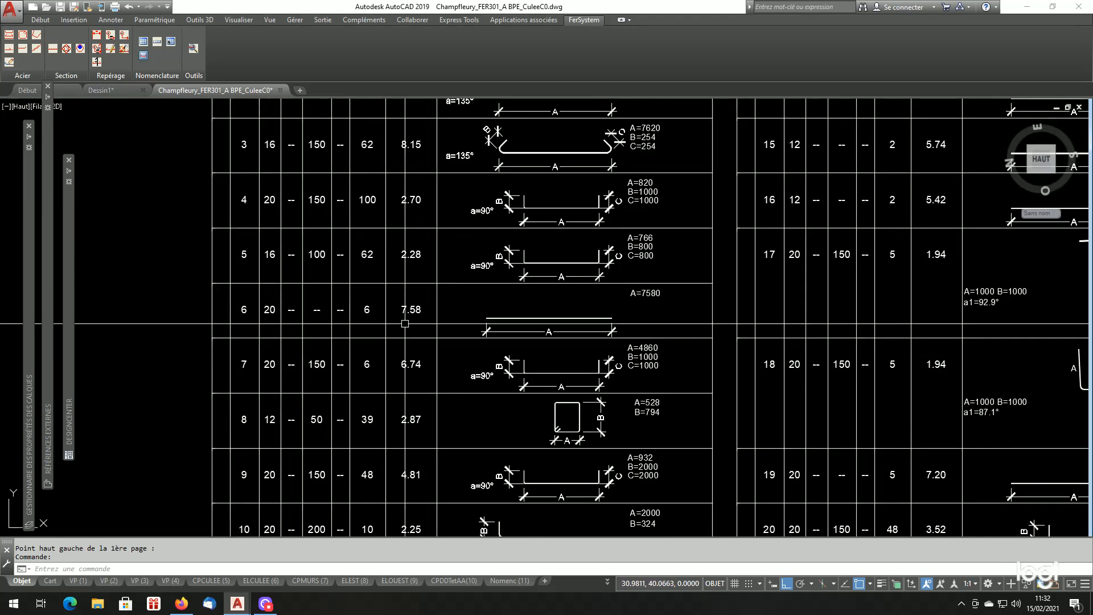
{"action": "scroll", "coordinate": [408, 324], "scroll_direction": "down", "scroll_amount": 4}
{"action": "scroll", "coordinate": [498, 366], "scroll_direction": "up", "scroll_amount": 3}
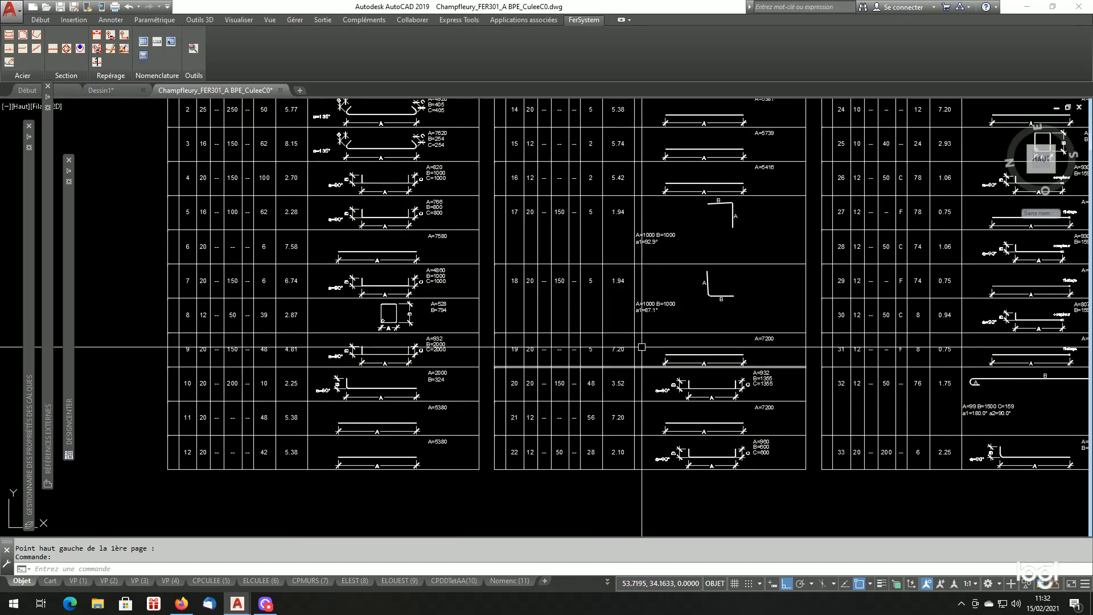
{"action": "scroll", "coordinate": [586, 367], "scroll_direction": "down", "scroll_amount": 3}
{"action": "scroll", "coordinate": [803, 348], "scroll_direction": "up", "scroll_amount": 1}
{"action": "scroll", "coordinate": [817, 310], "scroll_direction": "down", "scroll_amount": 1}
{"action": "scroll", "coordinate": [823, 307], "scroll_direction": "up", "scroll_amount": 1}
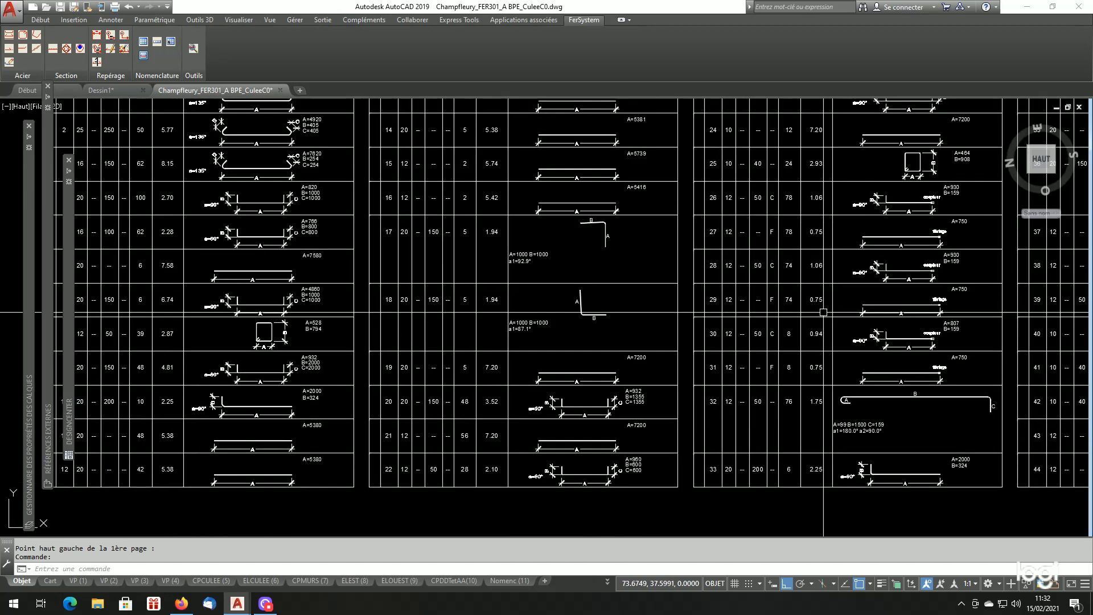
{"action": "scroll", "coordinate": [894, 214], "scroll_direction": "up", "scroll_amount": 1}
{"action": "scroll", "coordinate": [826, 393], "scroll_direction": "down", "scroll_amount": 1}
{"action": "scroll", "coordinate": [929, 233], "scroll_direction": "up", "scroll_amount": 1}
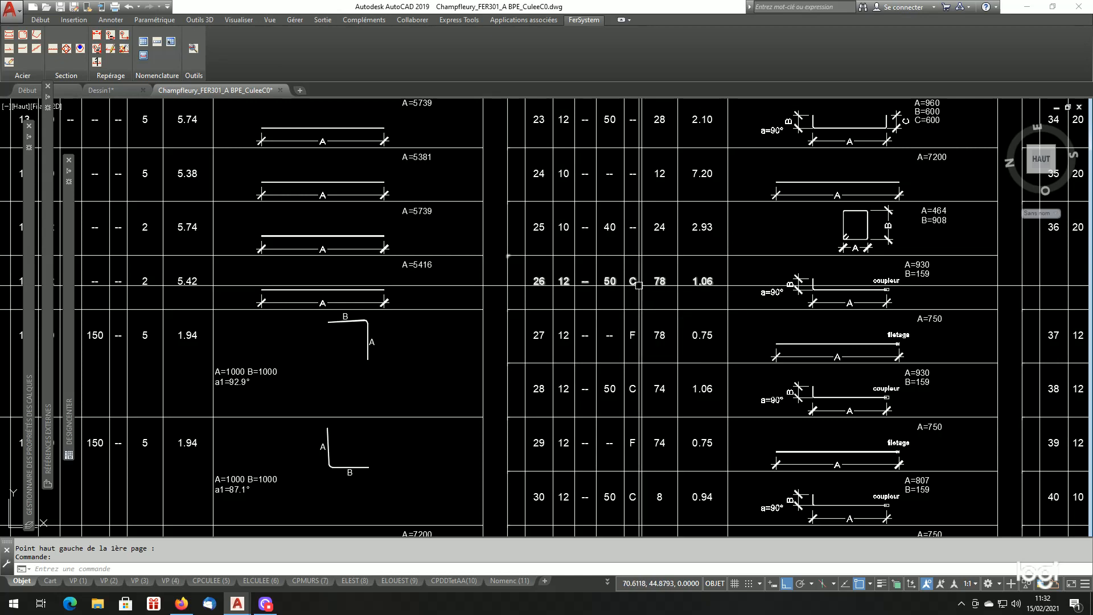
{"action": "scroll", "coordinate": [639, 285], "scroll_direction": "down", "scroll_amount": 2}
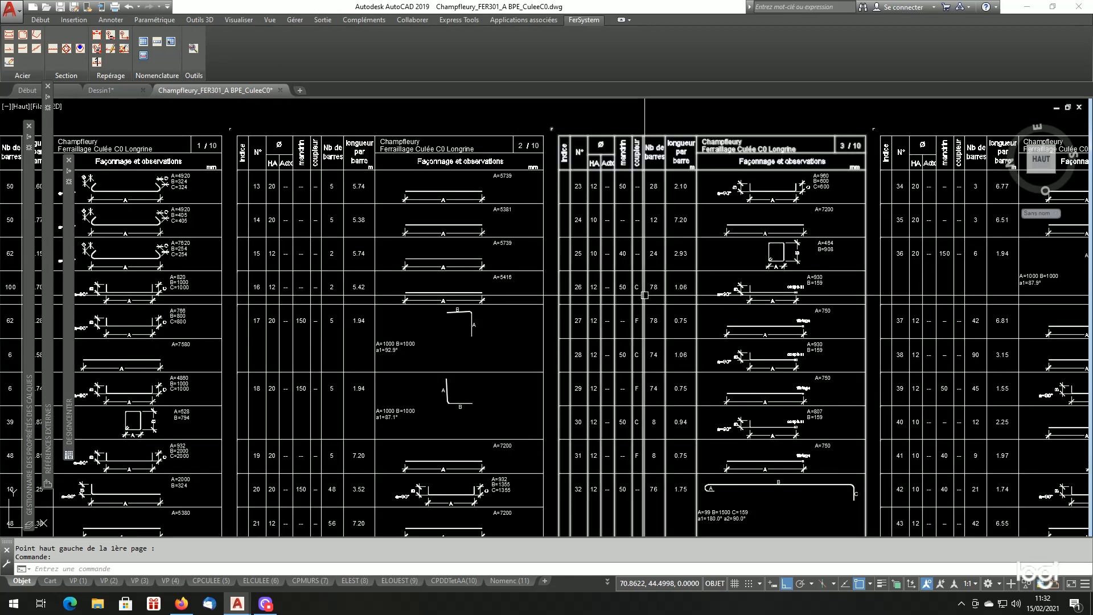
{"action": "scroll", "coordinate": [665, 291], "scroll_direction": "up", "scroll_amount": 2}
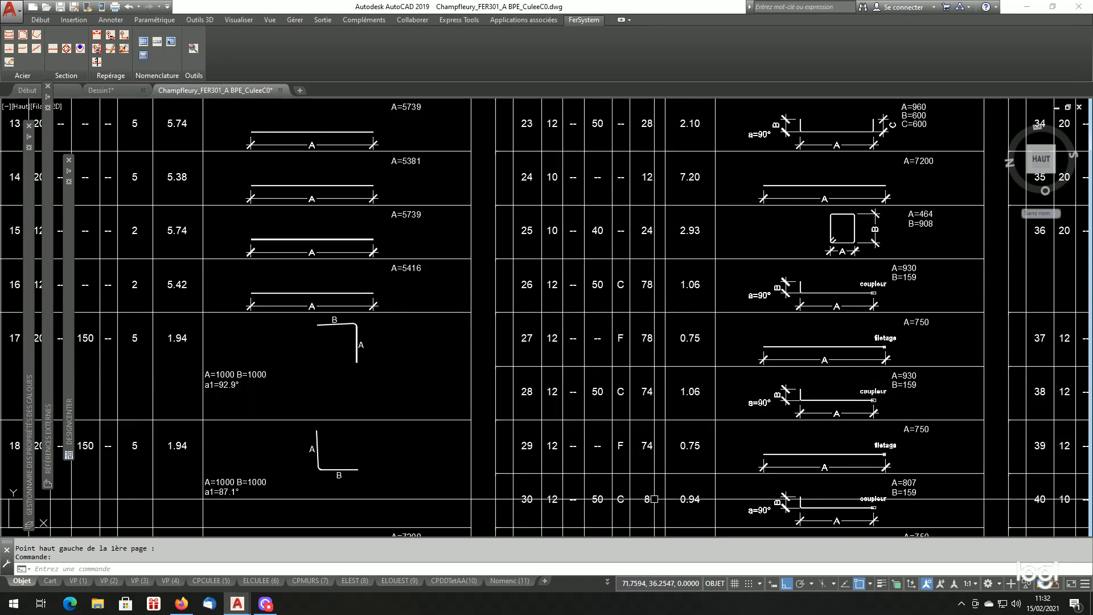
Step: Examine the coupler and threading (filetage) symbols on the bar shapes of marks 26 to 31 on page 3
{"action": "scroll", "coordinate": [643, 504], "scroll_direction": "down", "scroll_amount": 5}
{"action": "scroll", "coordinate": [621, 476], "scroll_direction": "up", "scroll_amount": 3}
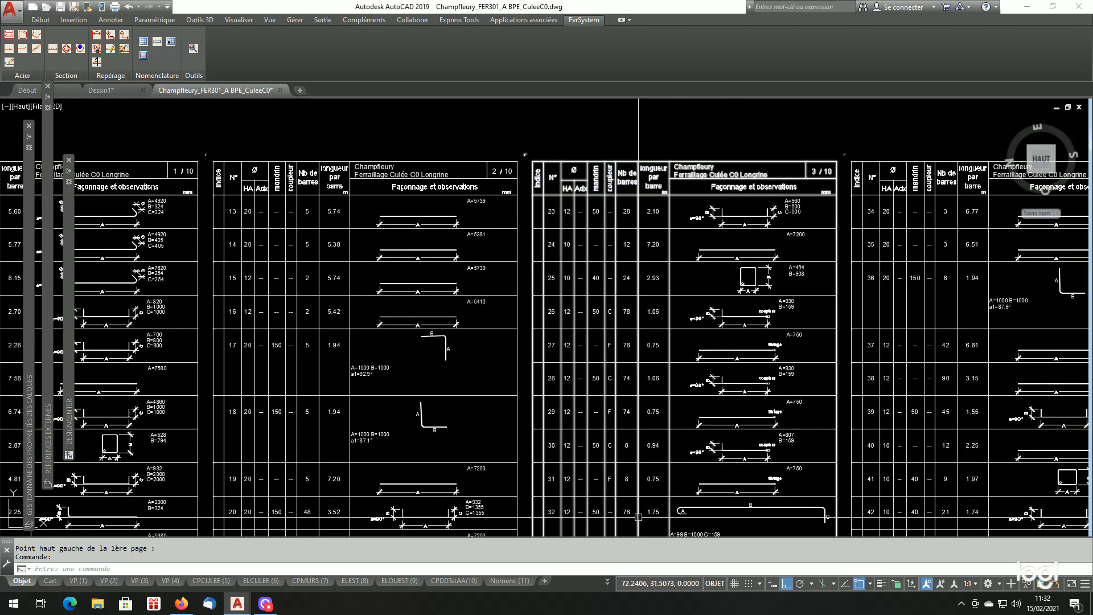
{"action": "scroll", "coordinate": [619, 471], "scroll_direction": "down", "scroll_amount": 2}
{"action": "scroll", "coordinate": [621, 473], "scroll_direction": "up", "scroll_amount": 2}
{"action": "scroll", "coordinate": [620, 473], "scroll_direction": "down", "scroll_amount": 4}
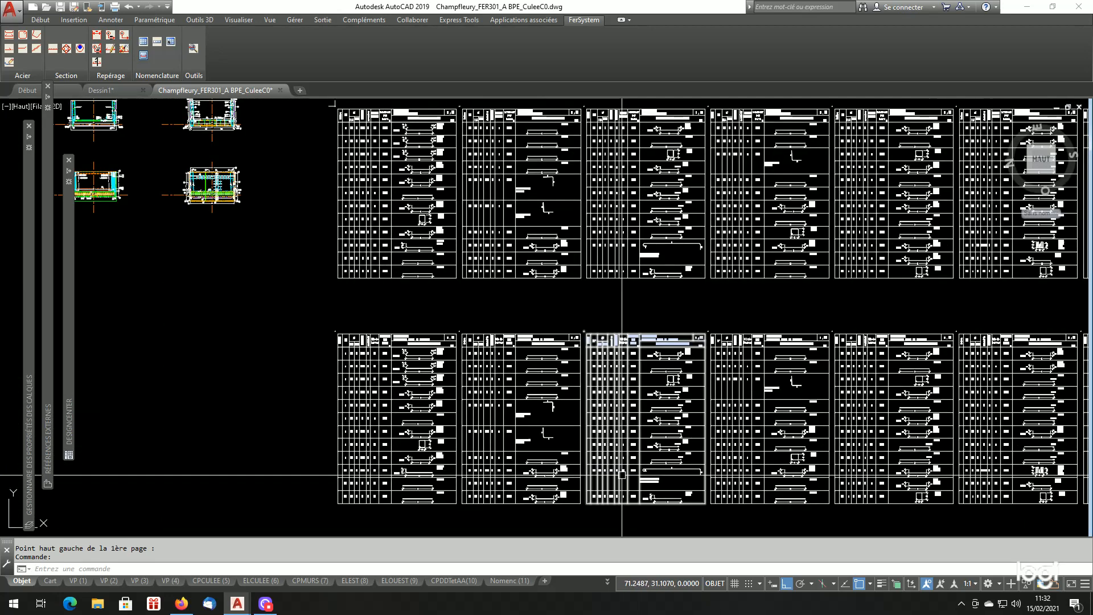
{"action": "scroll", "coordinate": [621, 473], "scroll_direction": "up", "scroll_amount": 2}
{"action": "scroll", "coordinate": [633, 473], "scroll_direction": "up", "scroll_amount": 4}
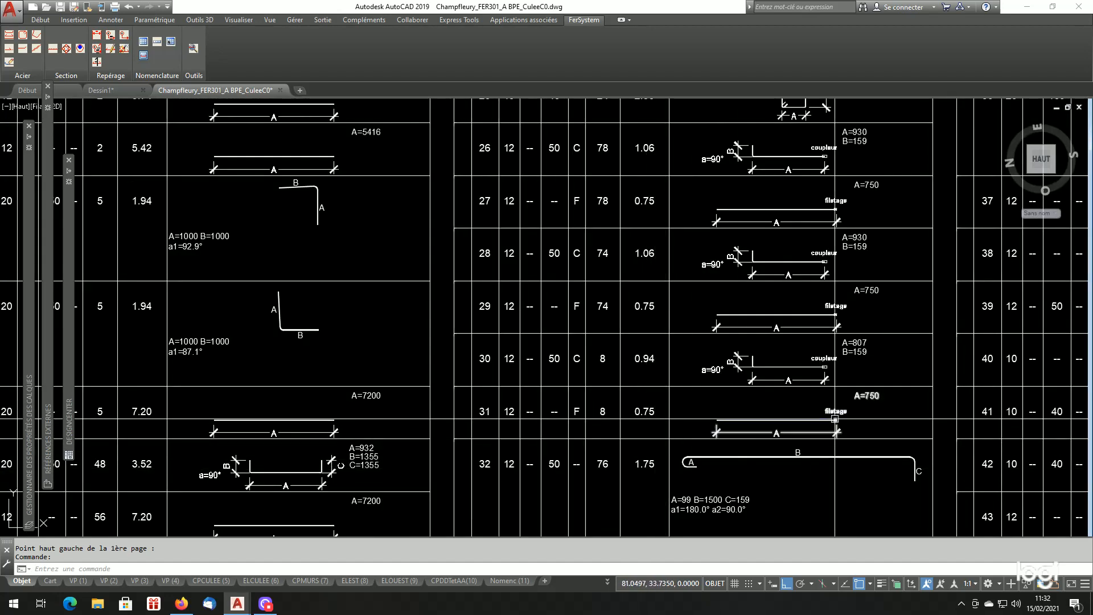
{"action": "scroll", "coordinate": [874, 408], "scroll_direction": "up", "scroll_amount": 2}
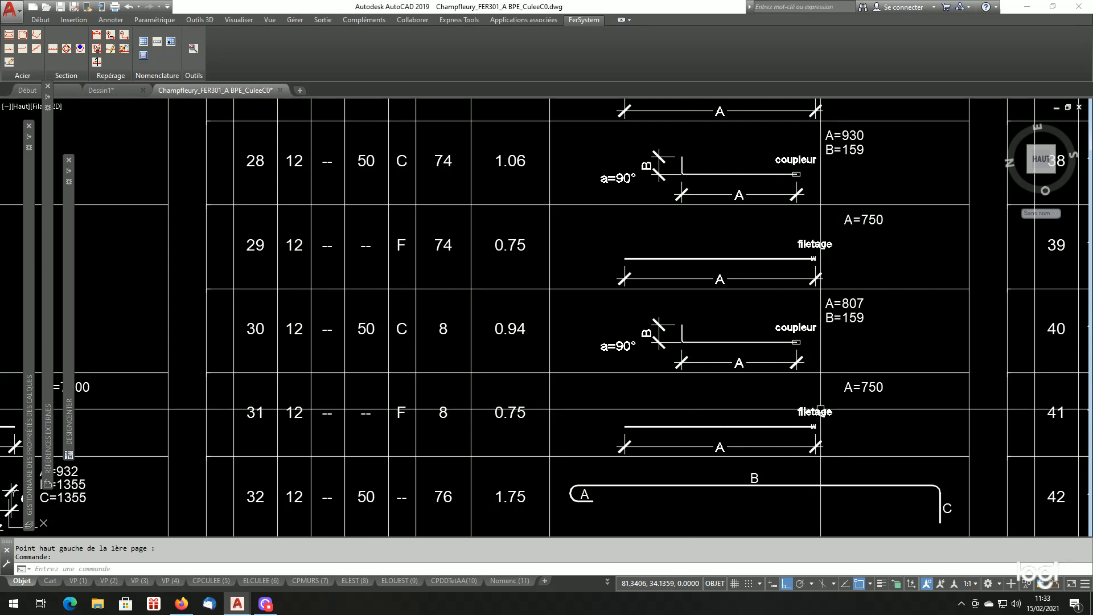
{"action": "scroll", "coordinate": [834, 423], "scroll_direction": "up", "scroll_amount": 5}
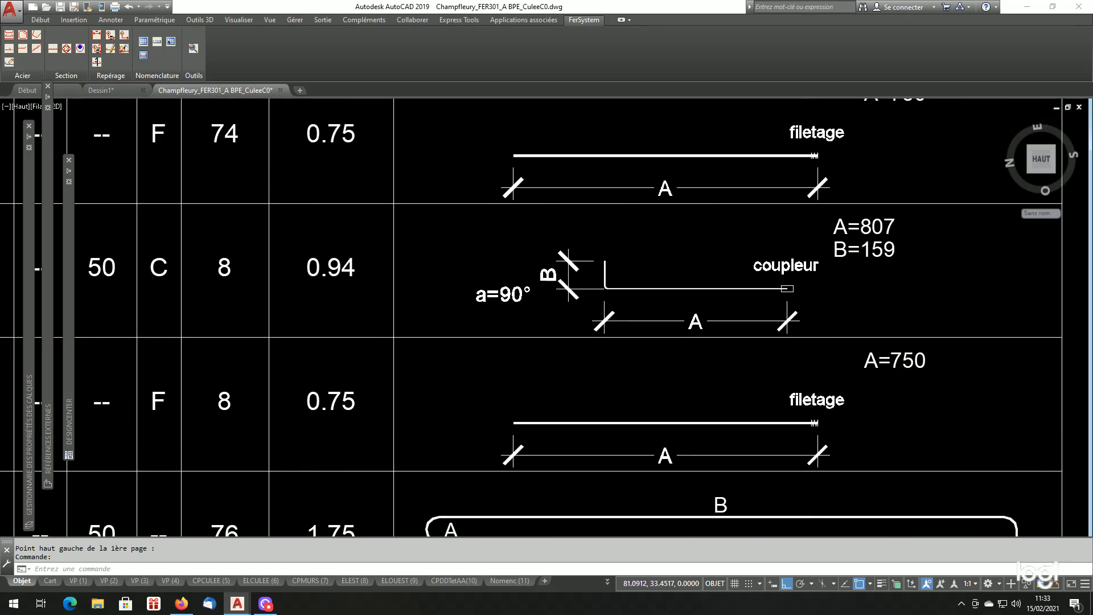
{"action": "scroll", "coordinate": [826, 417], "scroll_direction": "down", "scroll_amount": 5}
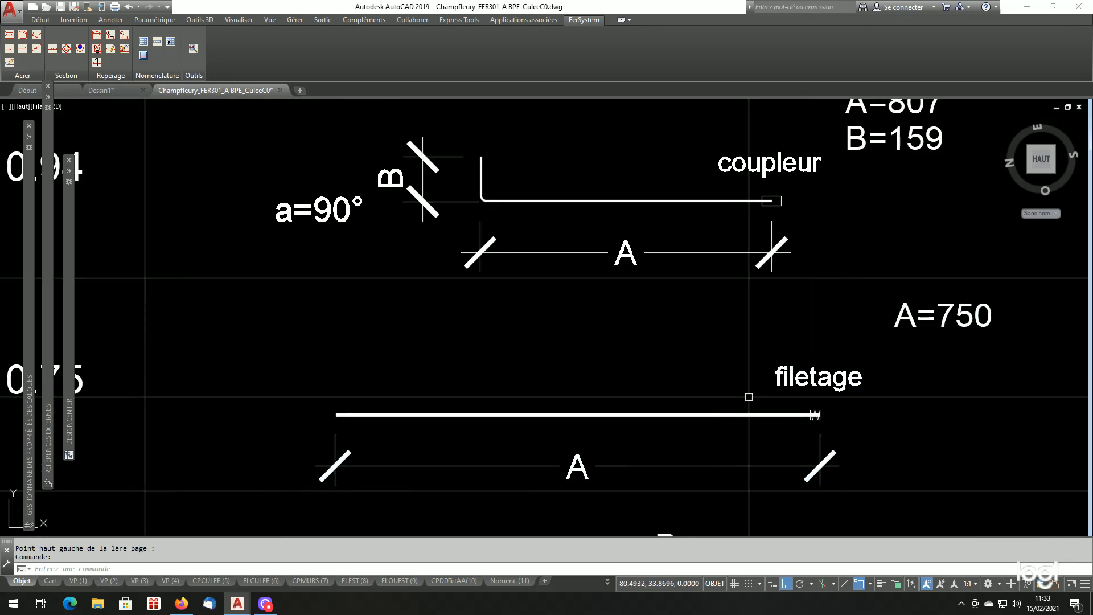
{"action": "scroll", "coordinate": [719, 368], "scroll_direction": "up", "scroll_amount": 5}
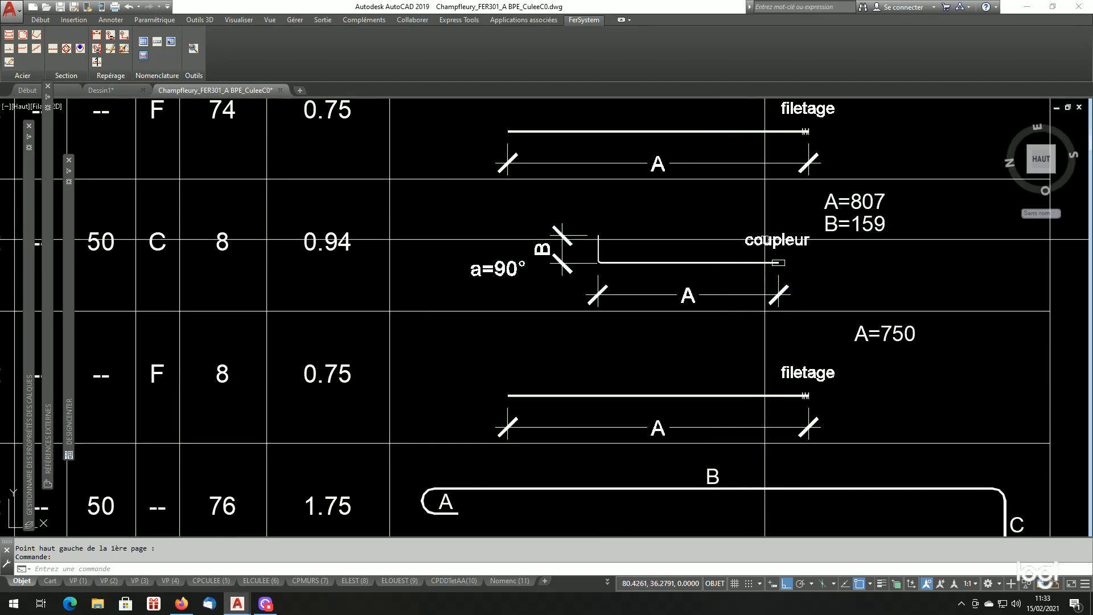
{"action": "scroll", "coordinate": [792, 238], "scroll_direction": "up", "scroll_amount": 3}
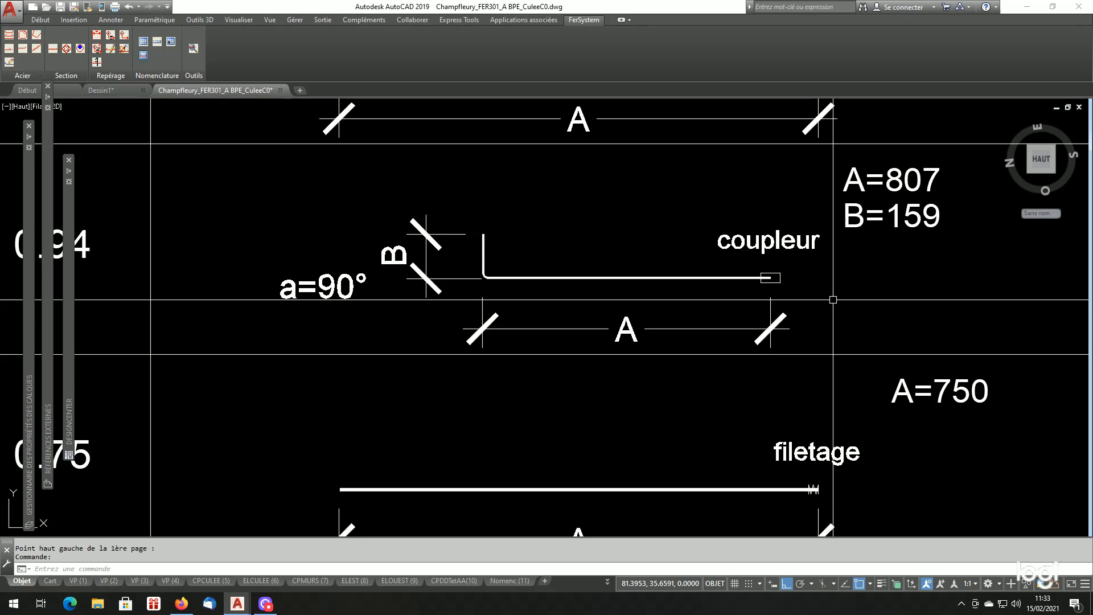
Step: Examine the new schedule's steel and coupler summaries and its first page, alongside the existing schedule above it
{"action": "scroll", "coordinate": [833, 300], "scroll_direction": "down", "scroll_amount": 8}
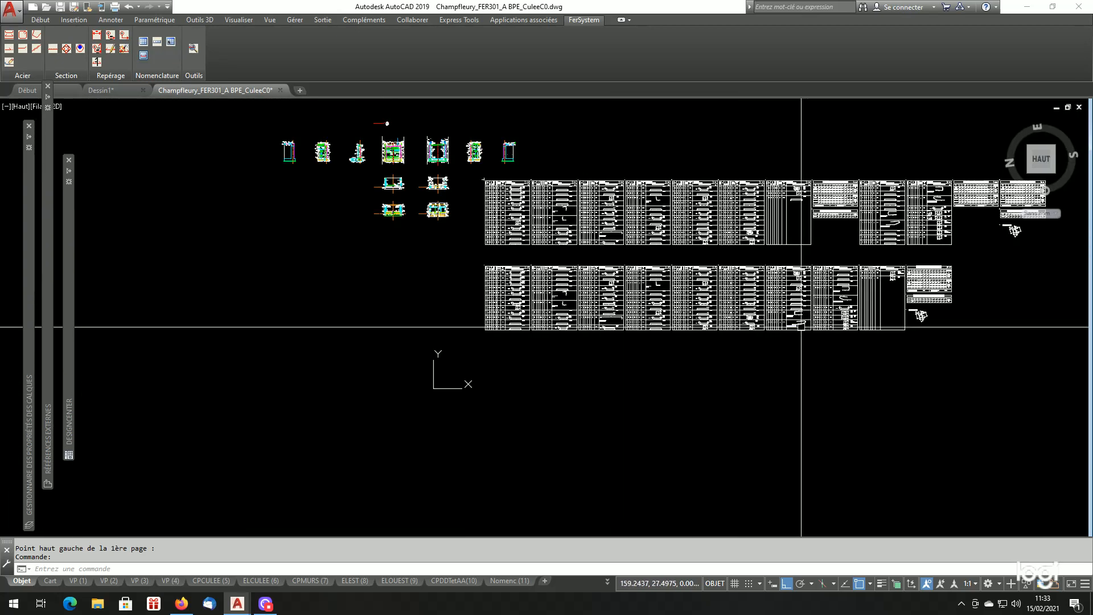
{"action": "scroll", "coordinate": [969, 289], "scroll_direction": "up", "scroll_amount": 6}
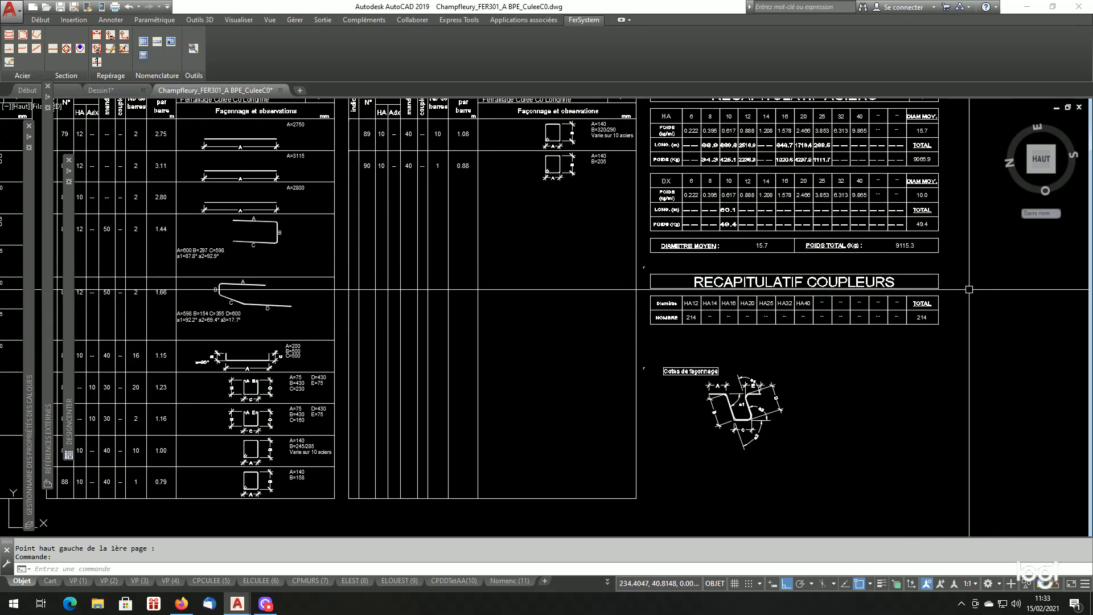
{"action": "scroll", "coordinate": [932, 332], "scroll_direction": "down", "scroll_amount": 2}
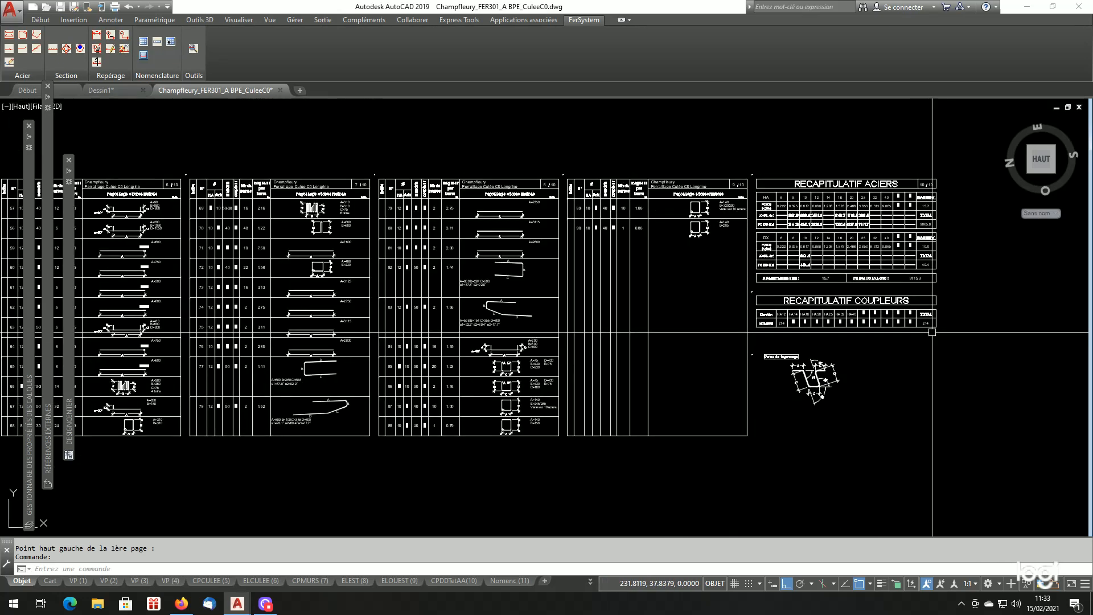
{"action": "scroll", "coordinate": [933, 332], "scroll_direction": "down", "scroll_amount": 4}
{"action": "scroll", "coordinate": [527, 323], "scroll_direction": "up", "scroll_amount": 1}
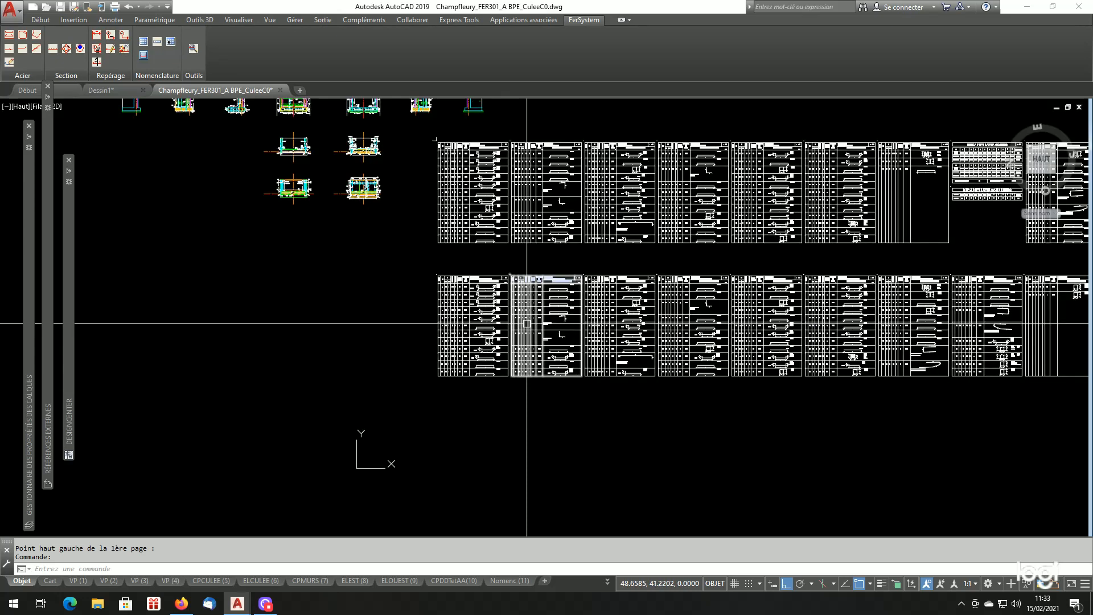
{"action": "scroll", "coordinate": [457, 341], "scroll_direction": "up", "scroll_amount": 1}
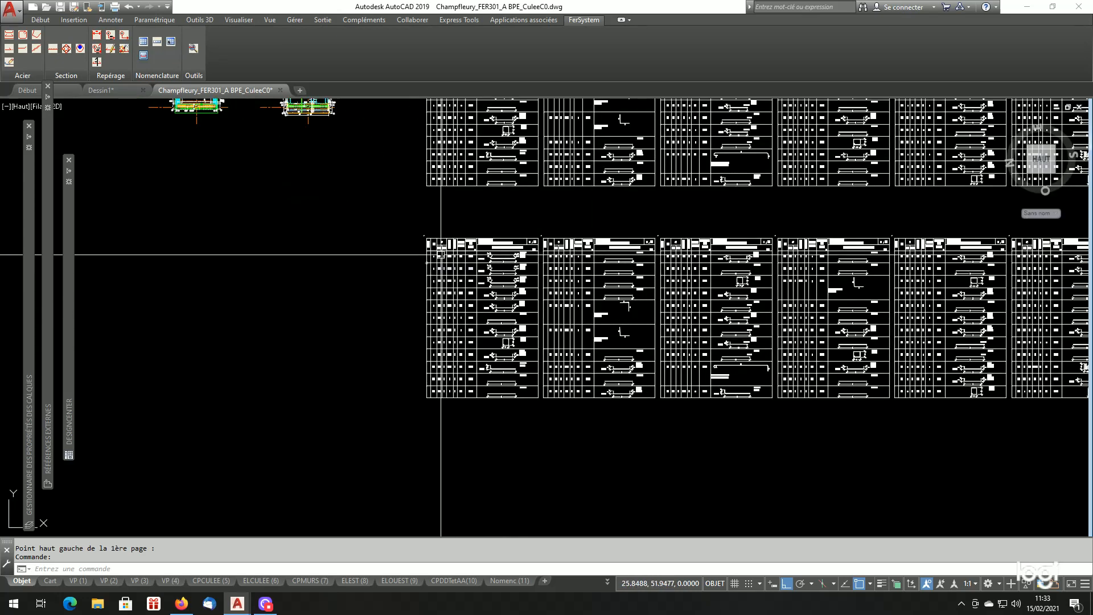
{"action": "scroll", "coordinate": [441, 254], "scroll_direction": "up", "scroll_amount": 5}
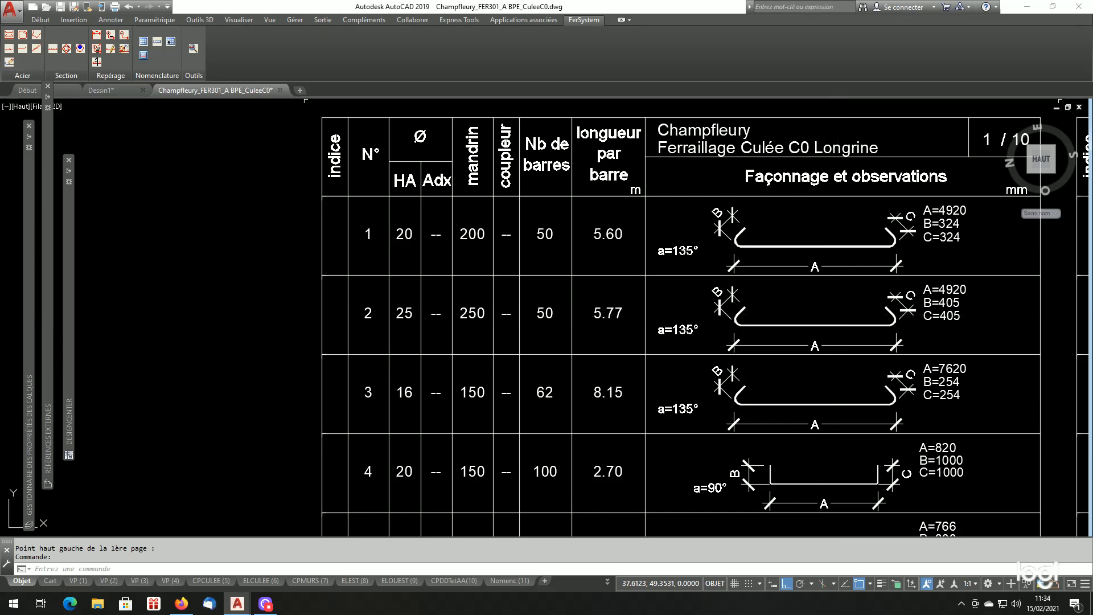
Step: Examine how bar mark 1 is labelled in the footing reinforcement of the abutment elevation
{"action": "scroll", "coordinate": [837, 318], "scroll_direction": "down", "scroll_amount": 5}
{"action": "scroll", "coordinate": [845, 320], "scroll_direction": "down", "scroll_amount": 2}
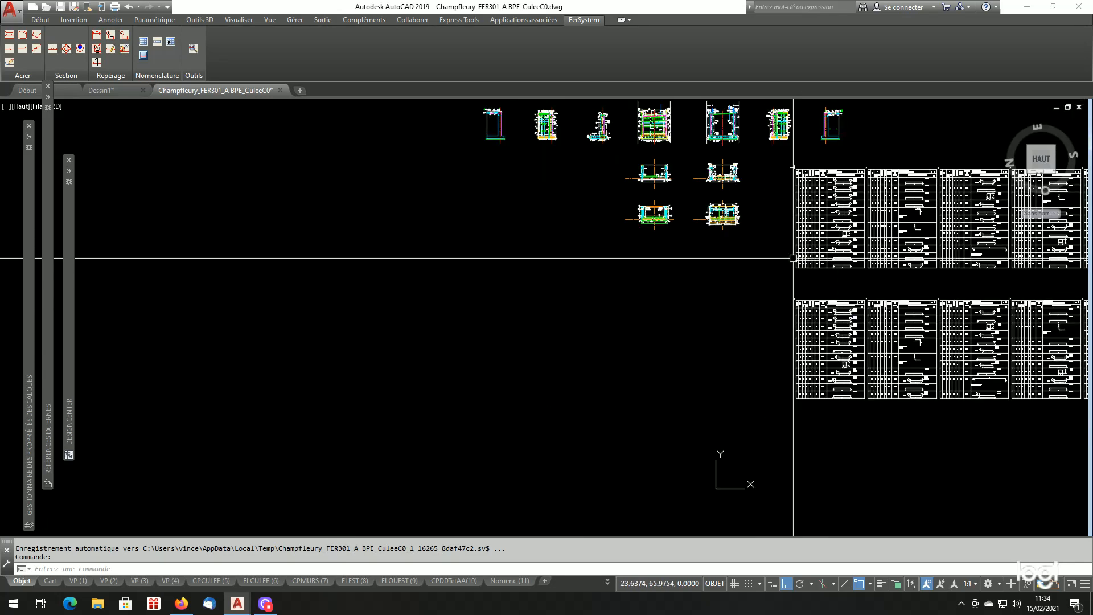
{"action": "scroll", "coordinate": [722, 121], "scroll_direction": "up", "scroll_amount": 4}
{"action": "scroll", "coordinate": [593, 138], "scroll_direction": "up", "scroll_amount": 5}
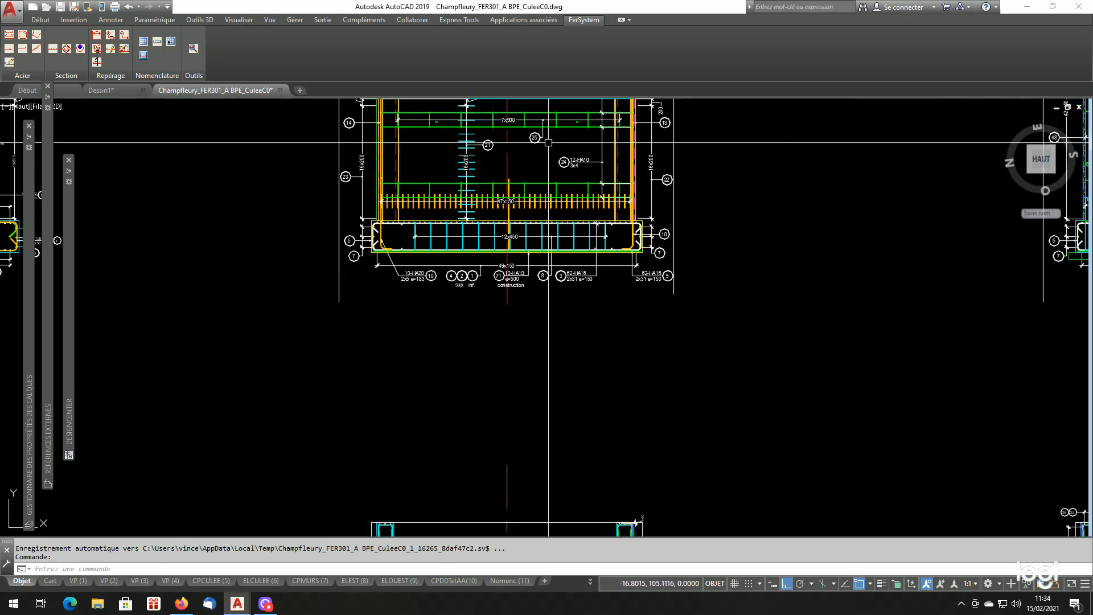
{"action": "scroll", "coordinate": [464, 217], "scroll_direction": "up", "scroll_amount": 2}
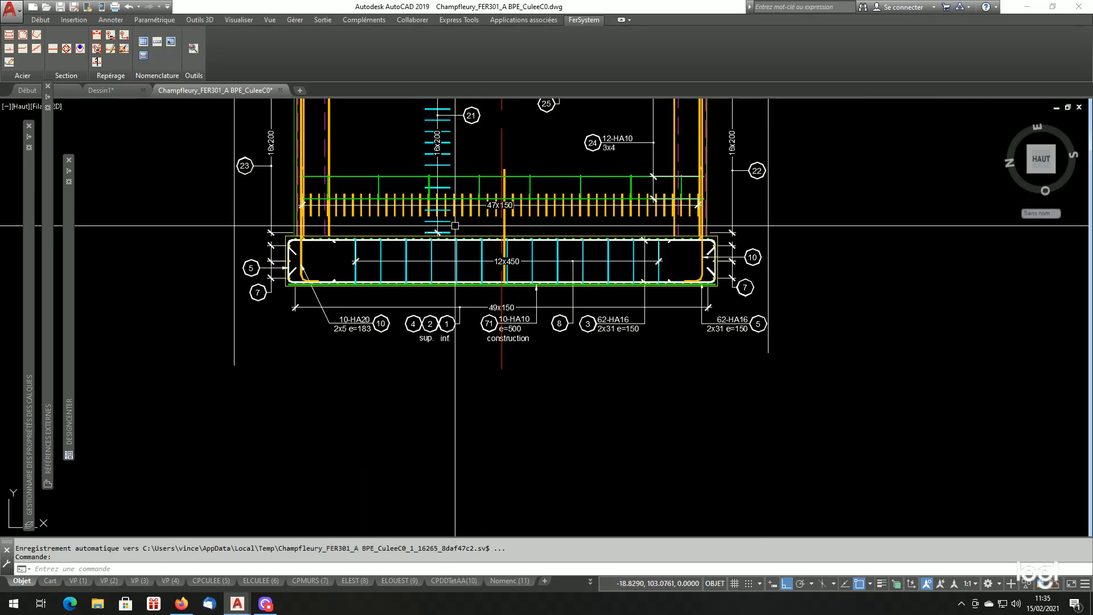
{"action": "scroll", "coordinate": [669, 263], "scroll_direction": "down", "scroll_amount": 5}
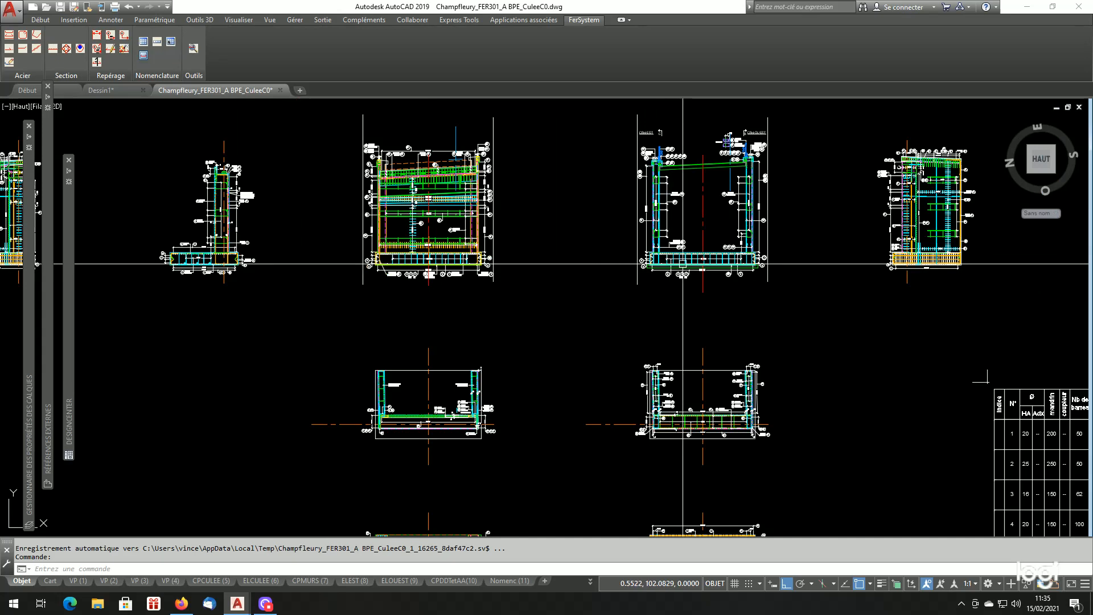
Step: Inspect the properties of the HA20 mark 1 bar polyline in the footing cross-section
{"action": "scroll", "coordinate": [155, 262], "scroll_direction": "up", "scroll_amount": 2}
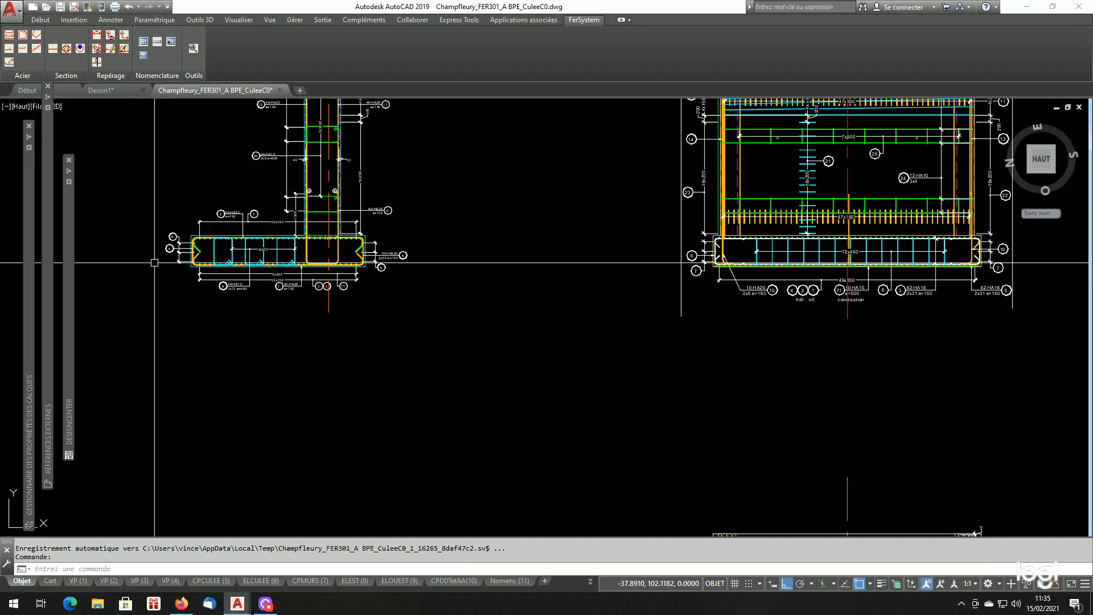
{"action": "scroll", "coordinate": [484, 254], "scroll_direction": "up", "scroll_amount": 6}
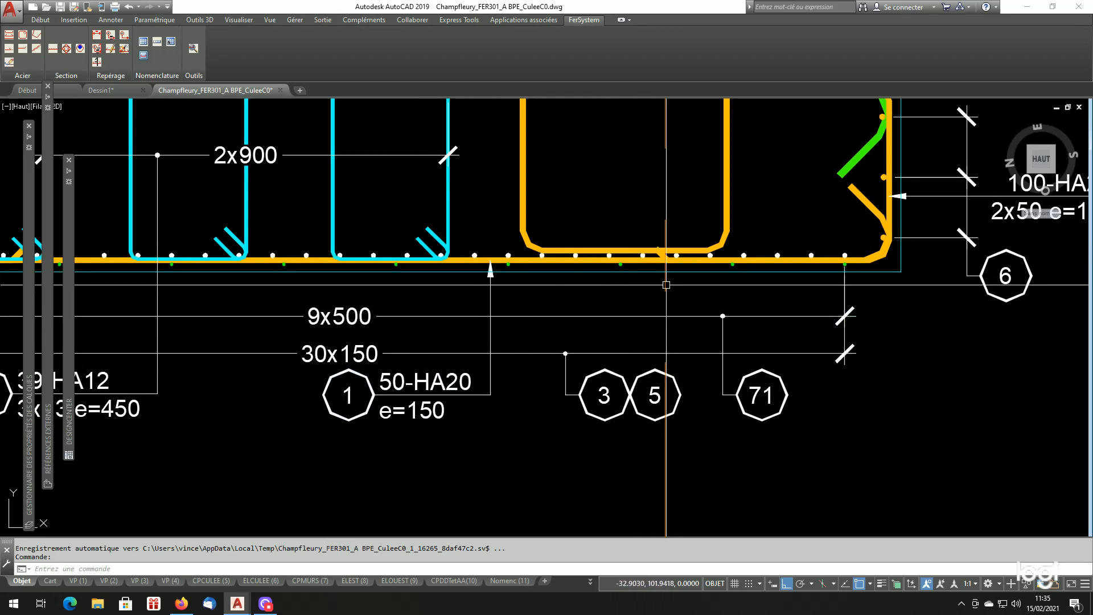
{"action": "left_click", "coordinate": [866, 201]}
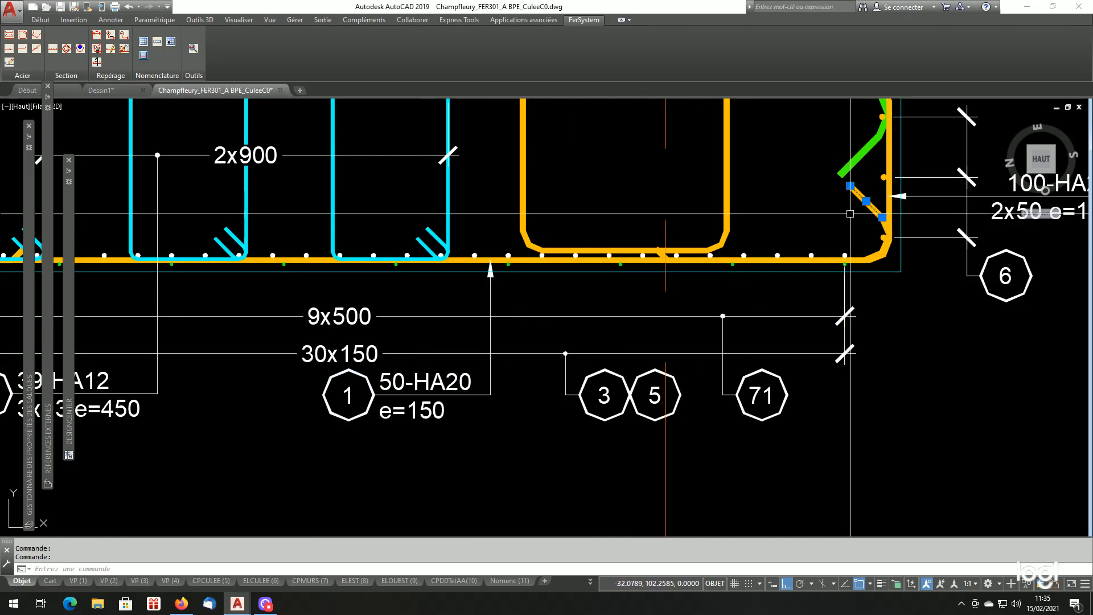
{"action": "scroll", "coordinate": [850, 214], "scroll_direction": "up", "scroll_amount": 4}
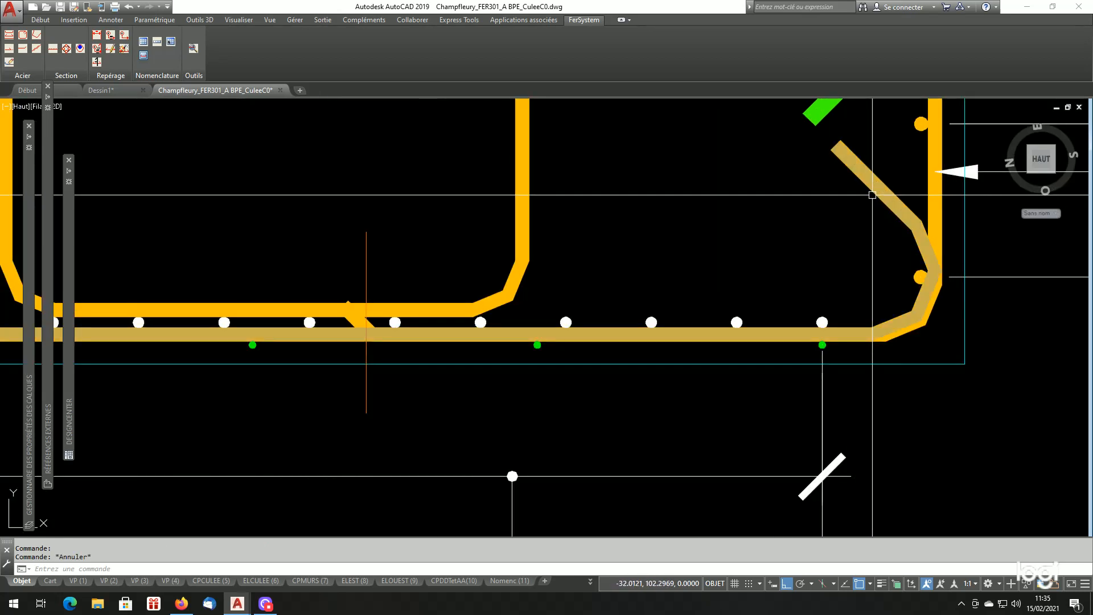
{"action": "key", "text": "ctrl+z"}
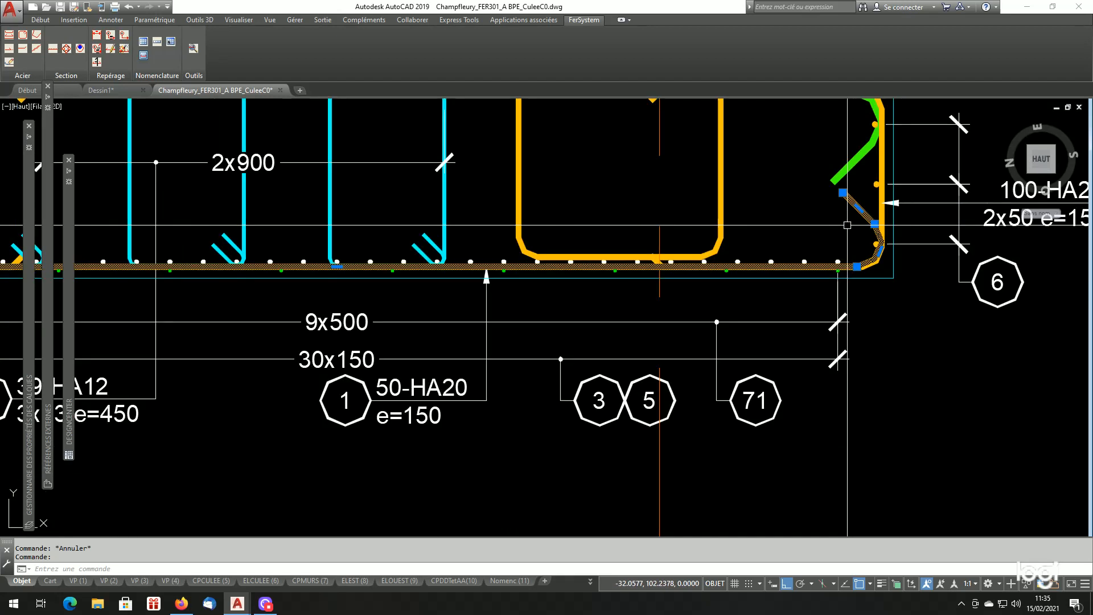
{"action": "right_click", "coordinate": [848, 230]}
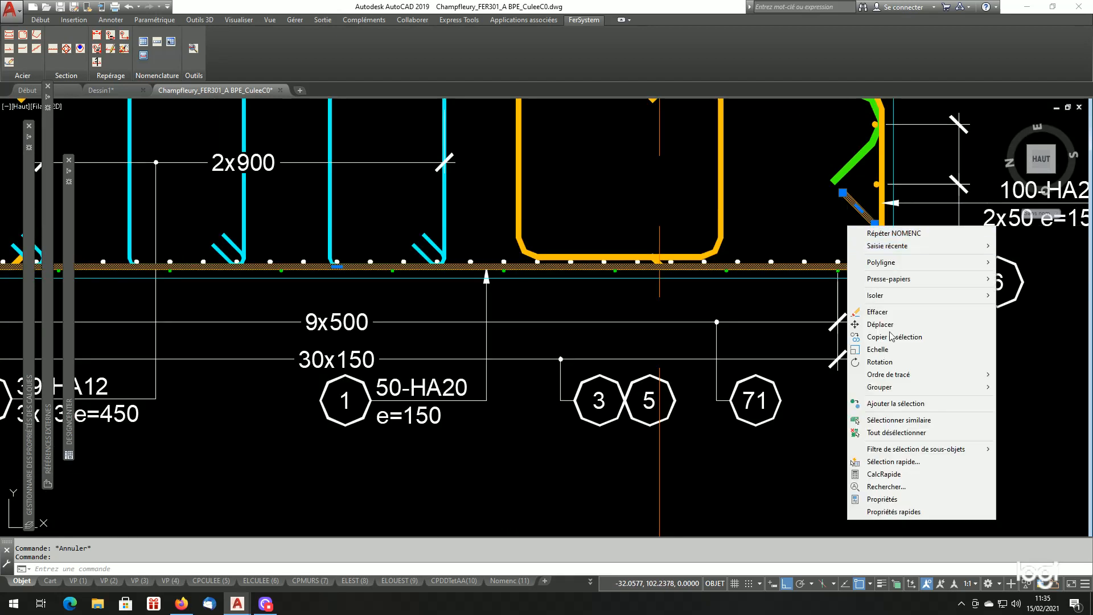
{"action": "left_click", "coordinate": [888, 499]}
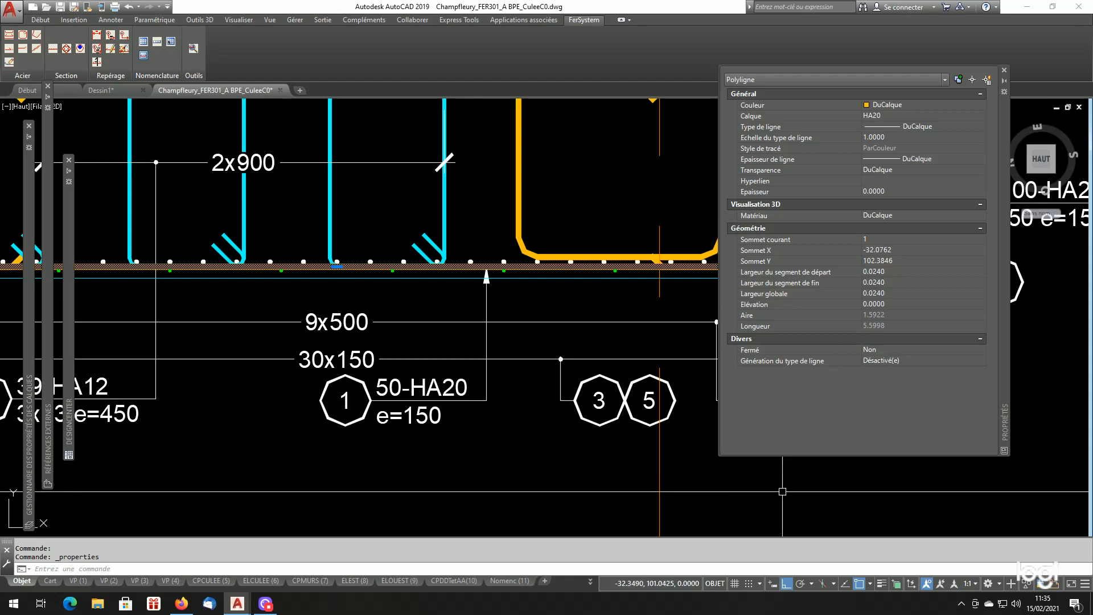
{"action": "left_click", "coordinate": [1005, 71]}
{"action": "key", "text": "Escape"}
Step: Examine the shape and A, B, C dimensions listed for mark 1 on the first page of the existing schedule
{"action": "scroll", "coordinate": [607, 302], "scroll_direction": "down", "scroll_amount": 10}
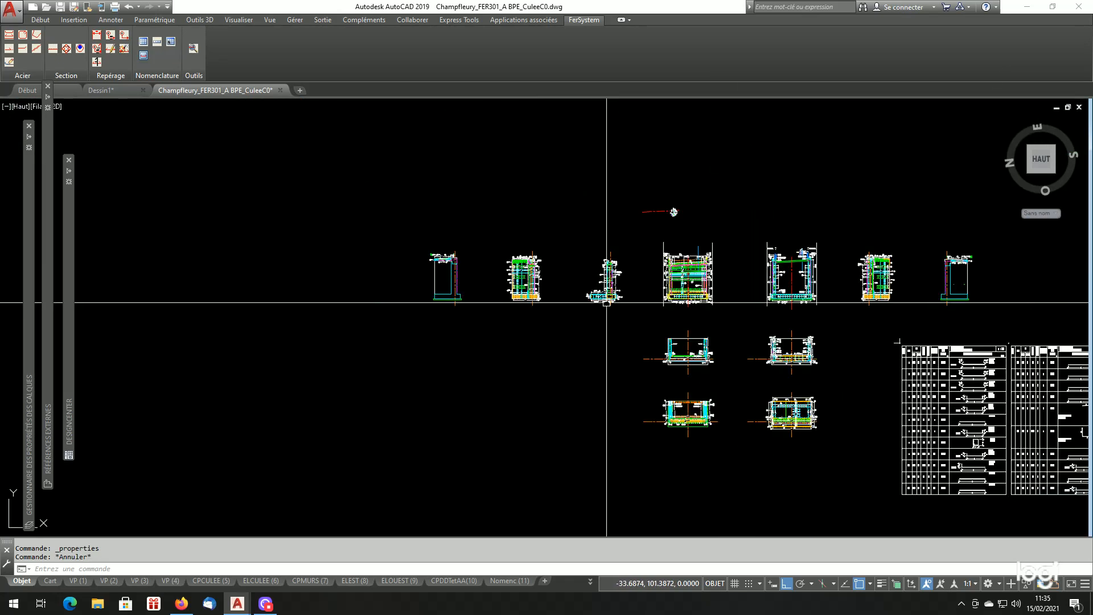
{"action": "scroll", "coordinate": [794, 334], "scroll_direction": "down", "scroll_amount": 2}
{"action": "scroll", "coordinate": [744, 317], "scroll_direction": "up", "scroll_amount": 10}
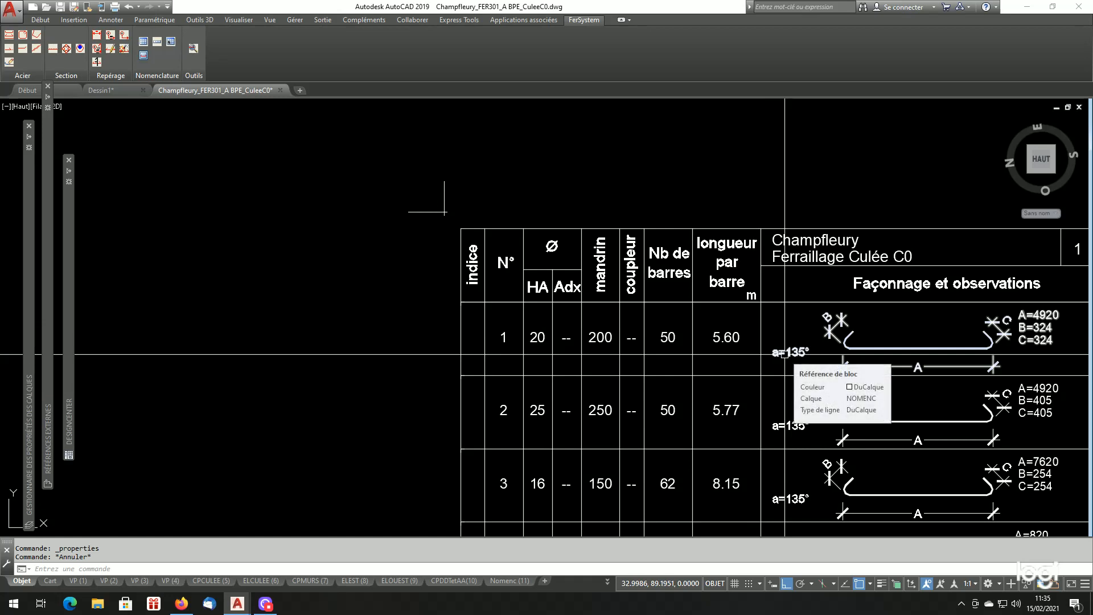
{"action": "scroll", "coordinate": [784, 354], "scroll_direction": "down", "scroll_amount": 4}
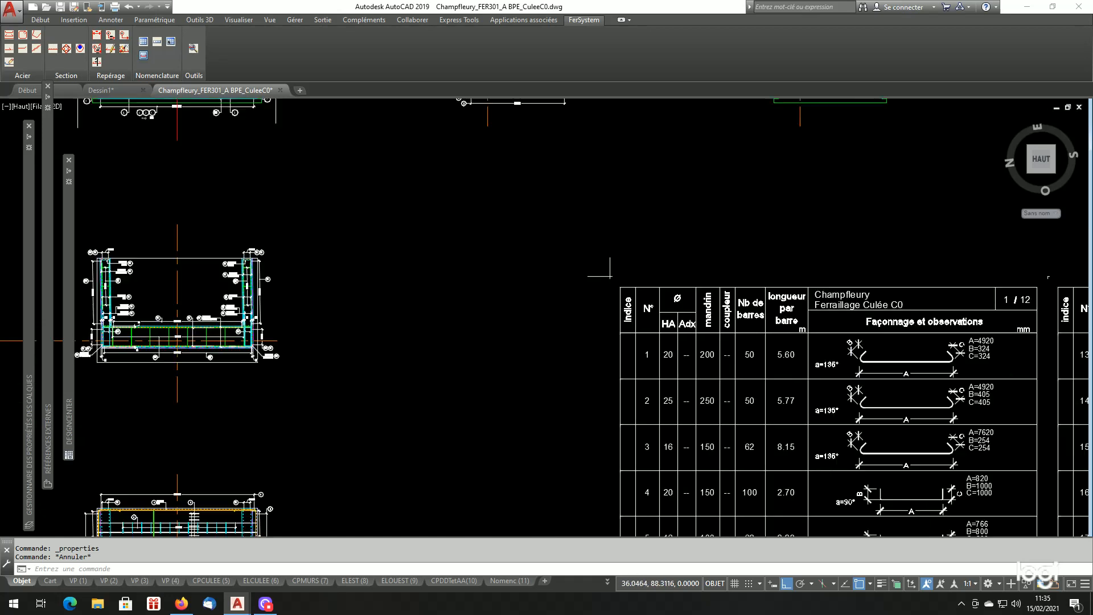
Step: Copy the mark 1 bottom bar of the footing cross-section into the empty area below the section
{"action": "scroll", "coordinate": [411, 262], "scroll_direction": "up", "scroll_amount": 4}
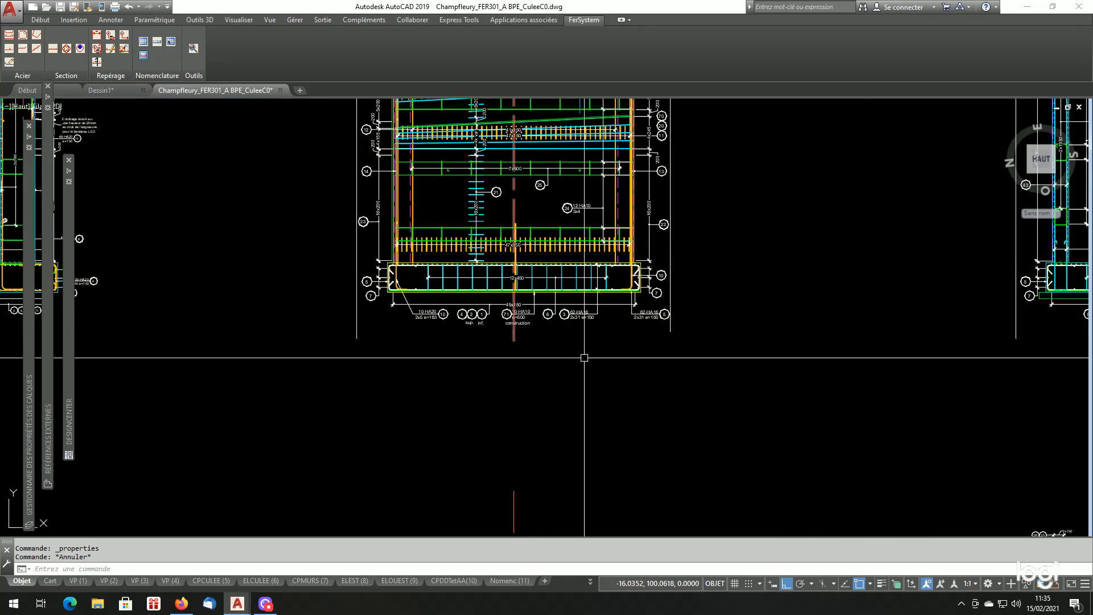
{"action": "scroll", "coordinate": [596, 352], "scroll_direction": "down", "scroll_amount": 4}
{"action": "scroll", "coordinate": [298, 334], "scroll_direction": "up", "scroll_amount": 8}
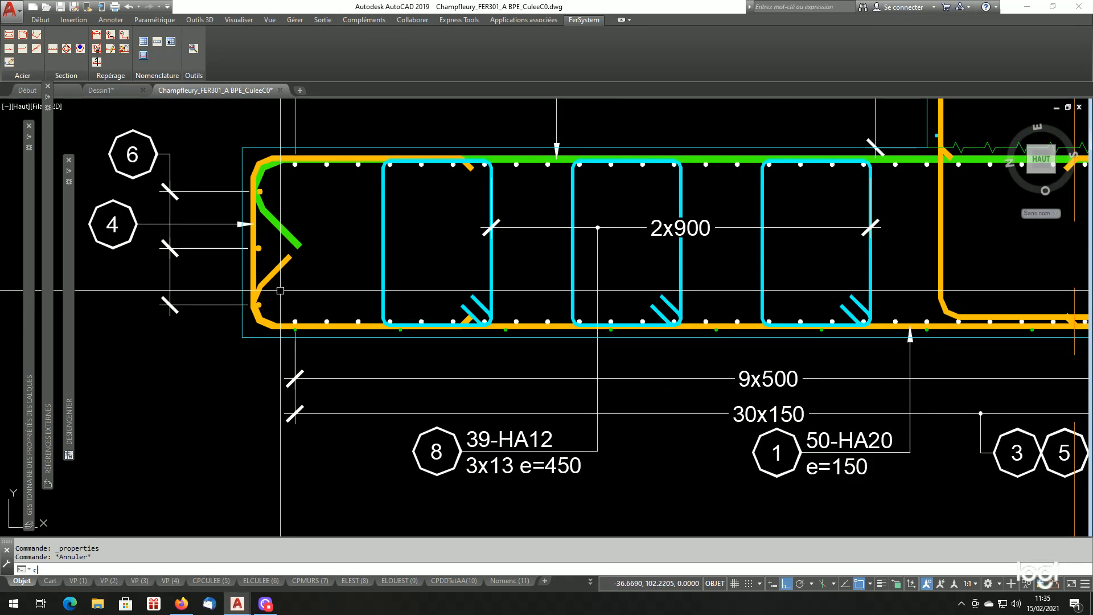
{"action": "left_click", "coordinate": [274, 270]}
{"action": "key", "text": "Return"}
{"action": "left_click", "coordinate": [315, 271]}
{"action": "scroll", "coordinate": [322, 249], "scroll_direction": "down", "scroll_amount": 8}
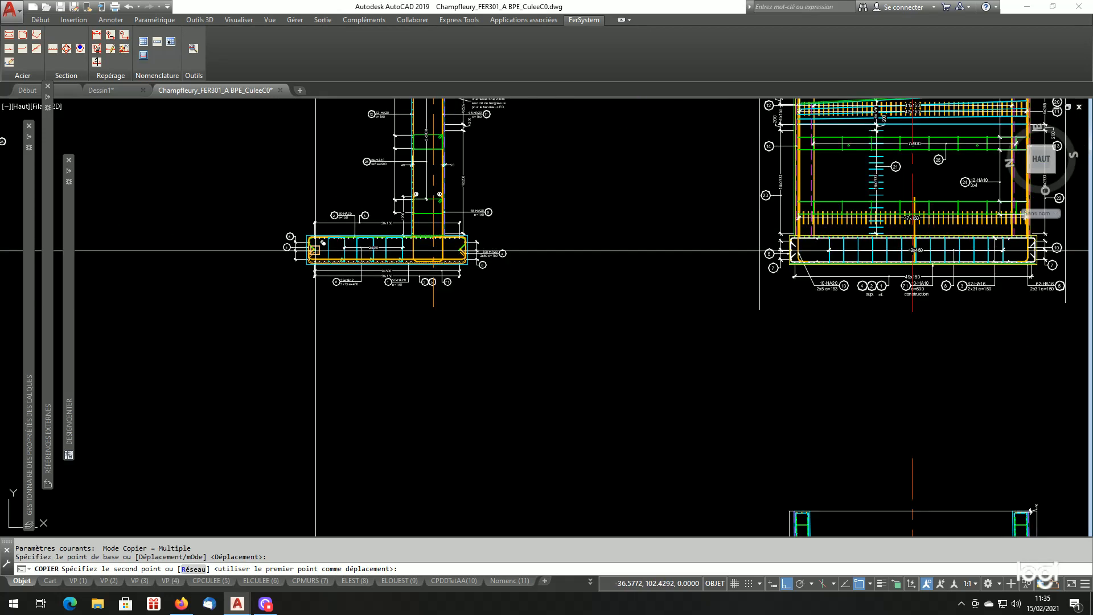
{"action": "scroll", "coordinate": [320, 347], "scroll_direction": "up", "scroll_amount": 4}
{"action": "left_click", "coordinate": [317, 358]}
Step: Draw a vertical line downward from the quadrant of the copied bar's left hook bend
{"action": "scroll", "coordinate": [266, 360], "scroll_direction": "up", "scroll_amount": 6}
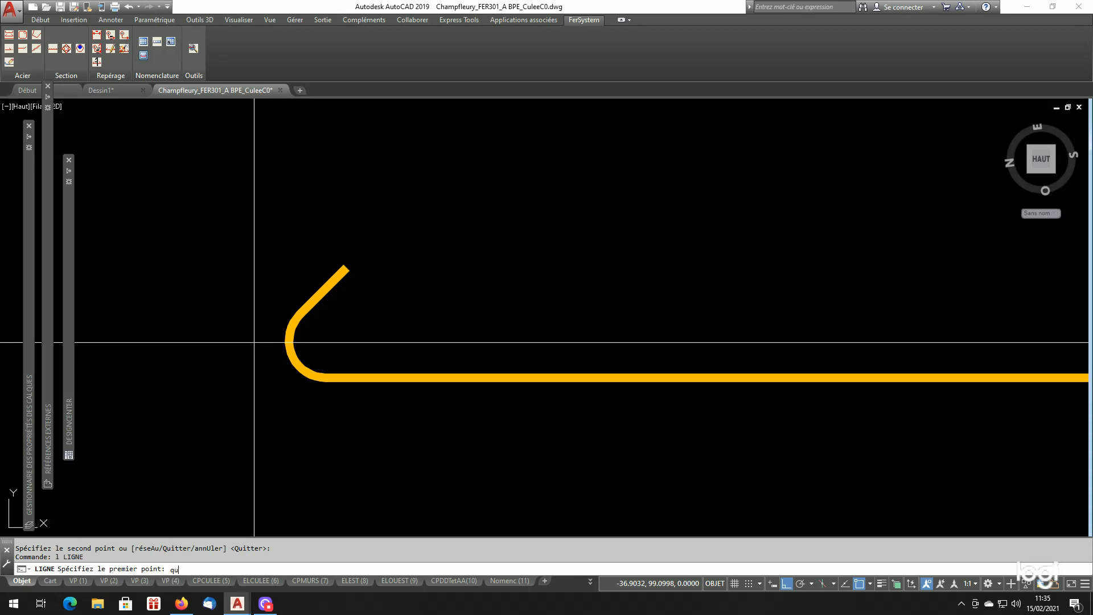
{"action": "type", "text": "a"}
{"action": "key", "text": "Return"}
{"action": "left_click", "coordinate": [293, 342]}
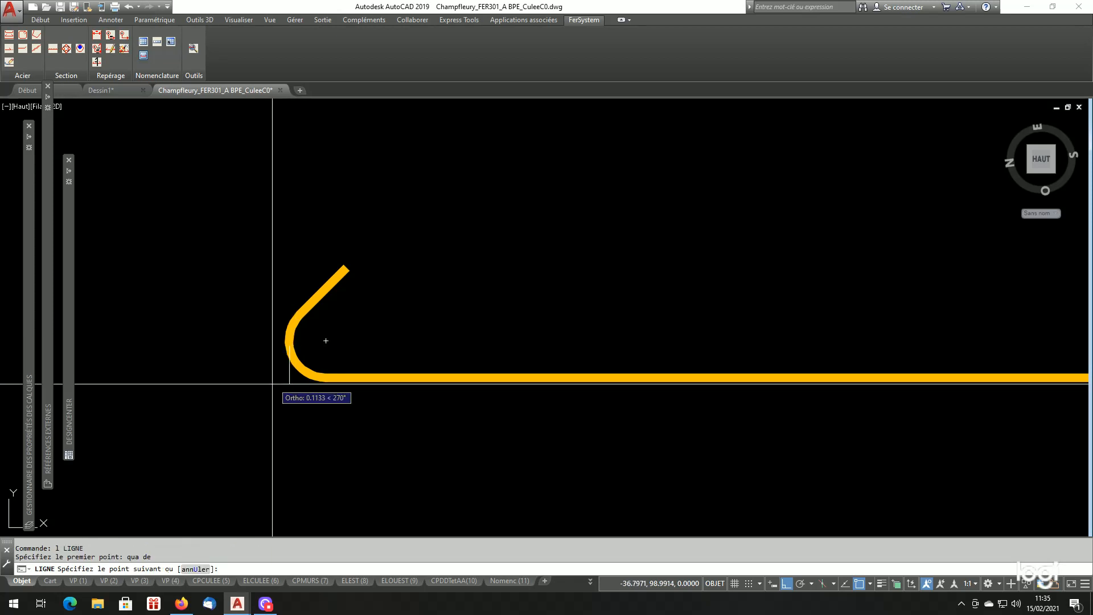
{"action": "left_click", "coordinate": [237, 466]}
{"action": "key", "text": "Return"}
Step: Draw a vertical line about 0.42 long downward from the quadrant of the copied bar's right hook bend
{"action": "scroll", "coordinate": [273, 403], "scroll_direction": "down", "scroll_amount": 4}
{"action": "scroll", "coordinate": [925, 396], "scroll_direction": "up", "scroll_amount": 6}
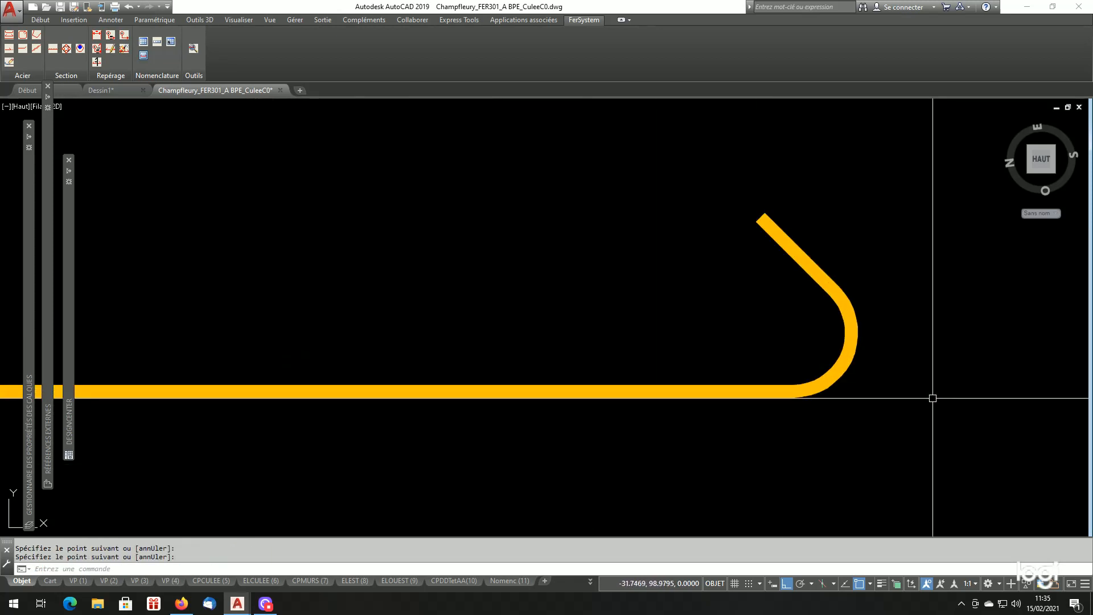
{"action": "type", "text": "qua"}
{"action": "key", "text": "Return"}
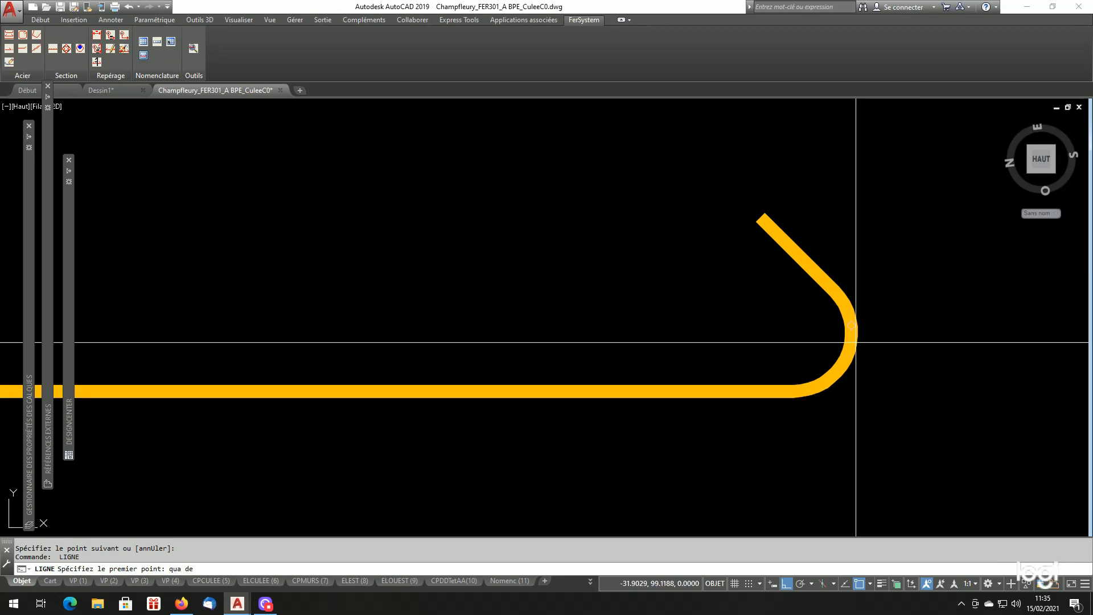
{"action": "left_click", "coordinate": [844, 368]}
{"action": "scroll", "coordinate": [812, 407], "scroll_direction": "down", "scroll_amount": 4}
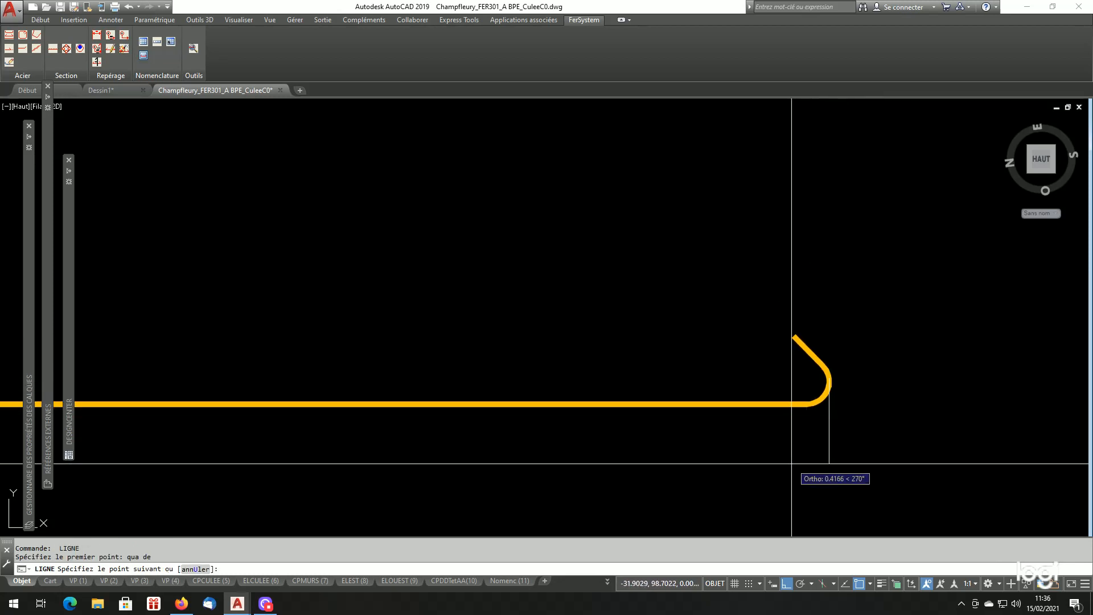
{"action": "left_click", "coordinate": [791, 463]}
{"action": "key", "text": "Return"}
Step: Move the vertical line at the right hook 0.012 to the right, onto the bar's outer face
{"action": "scroll", "coordinate": [835, 407], "scroll_direction": "up", "scroll_amount": 4}
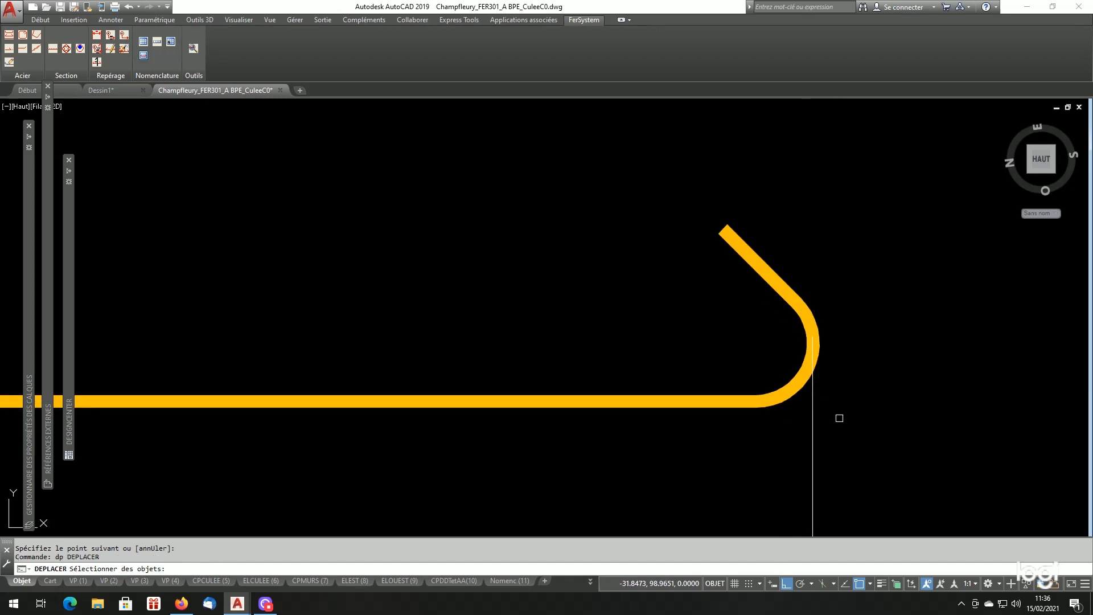
{"action": "left_click", "coordinate": [840, 418]}
{"action": "left_click", "coordinate": [798, 435]}
{"action": "key", "text": "Return"}
{"action": "left_click", "coordinate": [847, 423]}
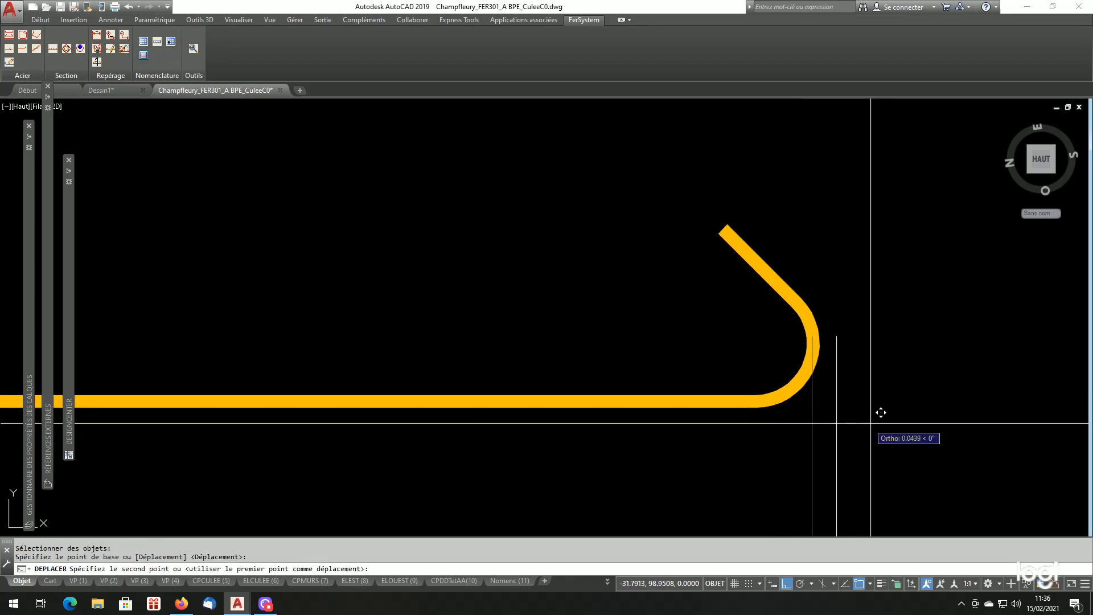
{"action": "type", "text": ".012"}
{"action": "key", "text": "Return"}
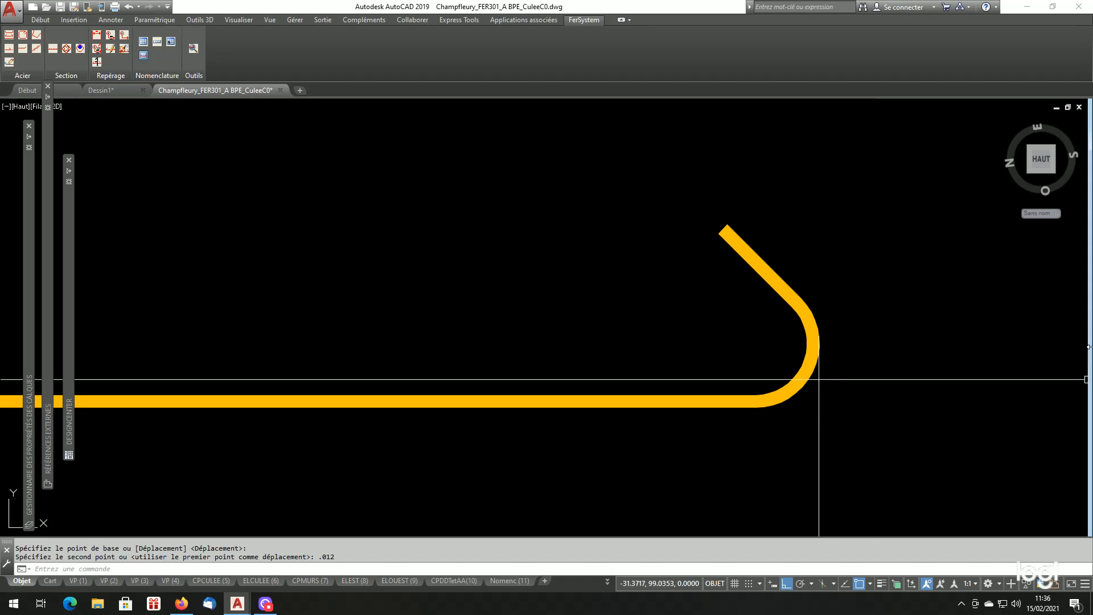
Step: Move the vertical line at the left hook 0.012 to the left, onto the bar's outer face
{"action": "scroll", "coordinate": [784, 430], "scroll_direction": "down", "scroll_amount": 7}
{"action": "scroll", "coordinate": [444, 413], "scroll_direction": "up", "scroll_amount": 7}
{"action": "key", "text": "Return"}
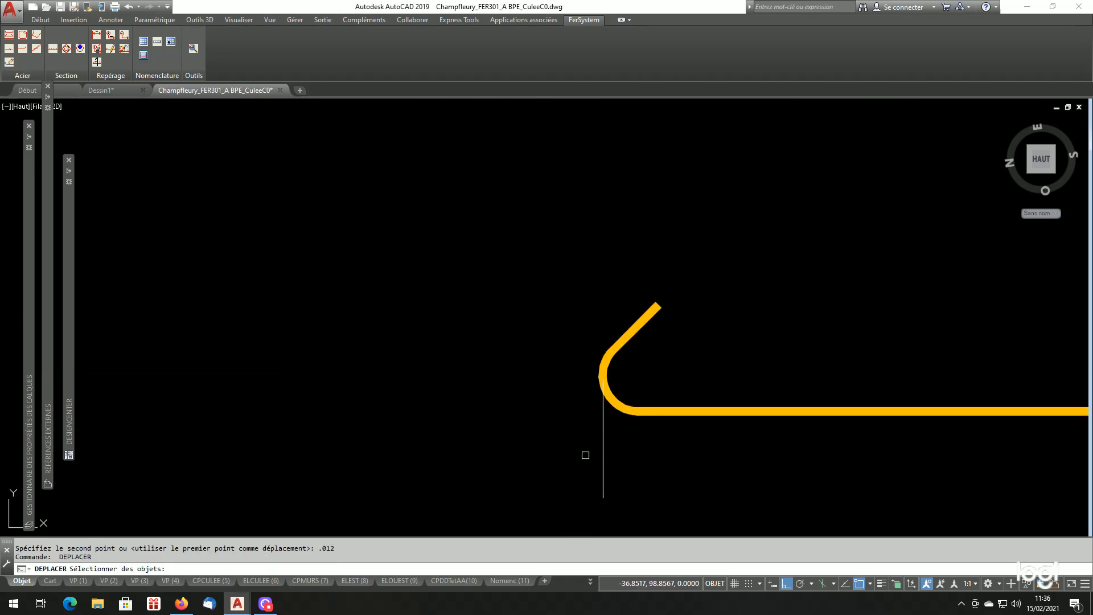
{"action": "left_click", "coordinate": [583, 477]}
{"action": "key", "text": "Return"}
{"action": "left_click", "coordinate": [709, 479]}
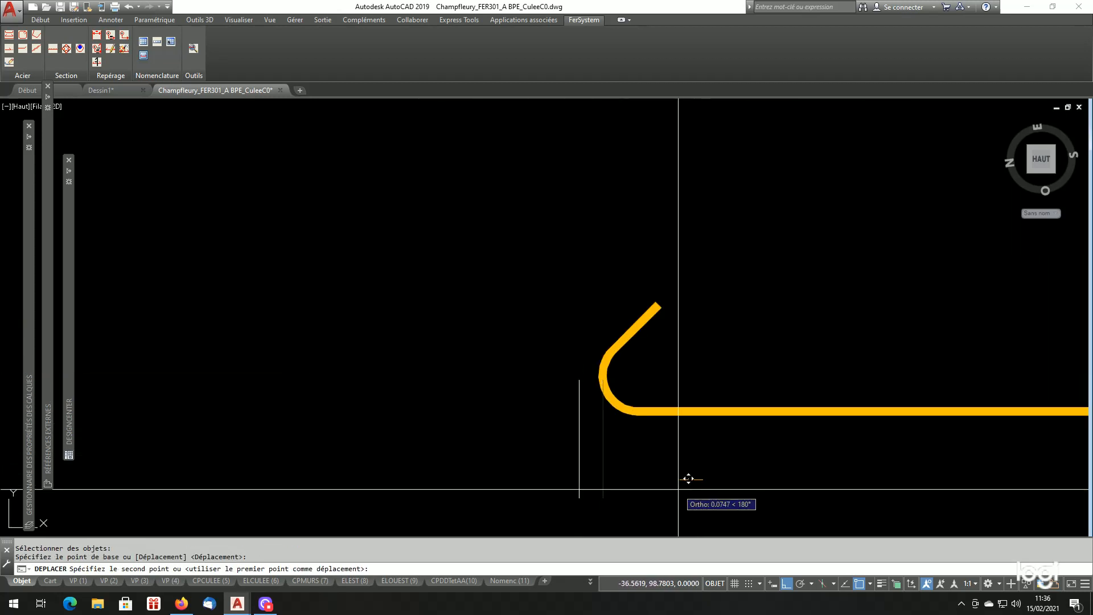
{"action": "type", "text": ".012"}
{"action": "key", "text": "Return"}
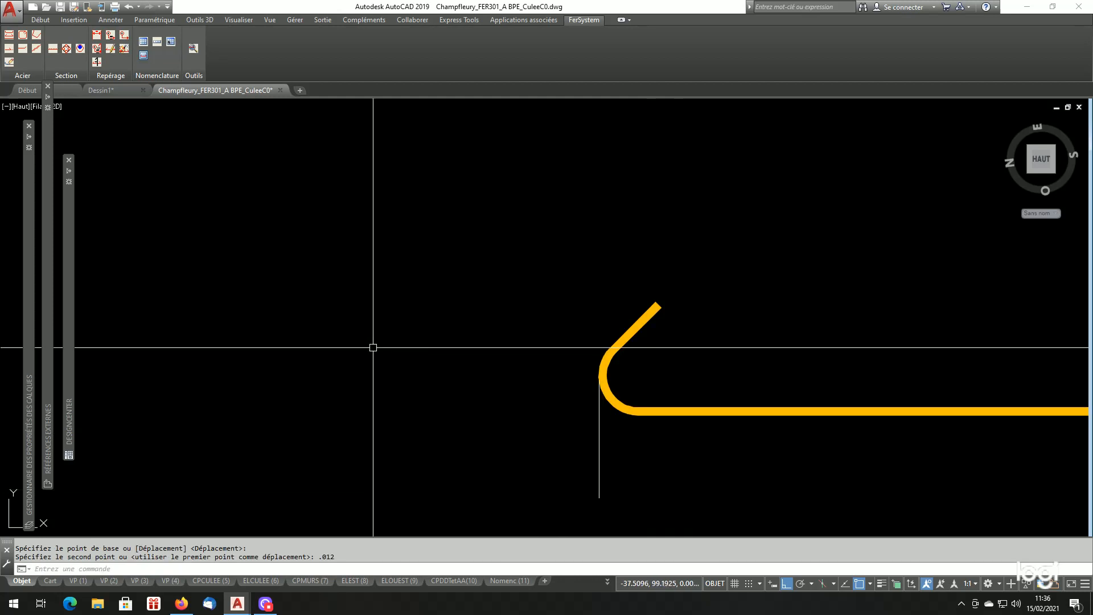
Step: Measure the distance from the lower end of the left vertical line perpendicular to the right vertical line
{"action": "scroll", "coordinate": [542, 408], "scroll_direction": "down", "scroll_amount": 4}
{"action": "scroll", "coordinate": [566, 437], "scroll_direction": "up", "scroll_amount": 3}
{"action": "type", "text": "d"}
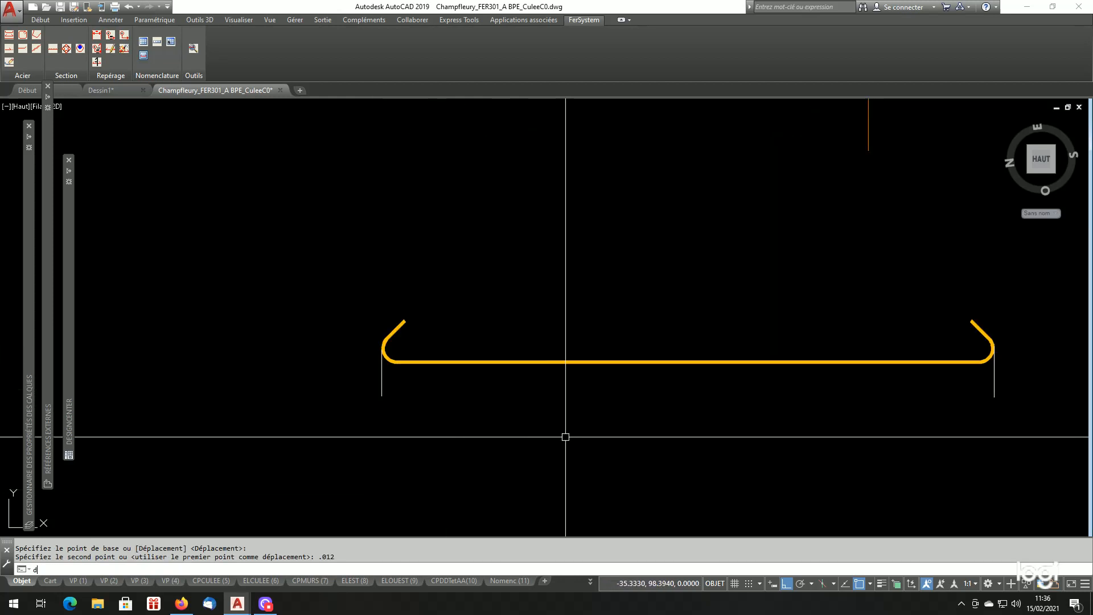
{"action": "type", "text": "i"}
{"action": "key", "text": "Return"}
{"action": "left_click", "coordinate": [382, 395]}
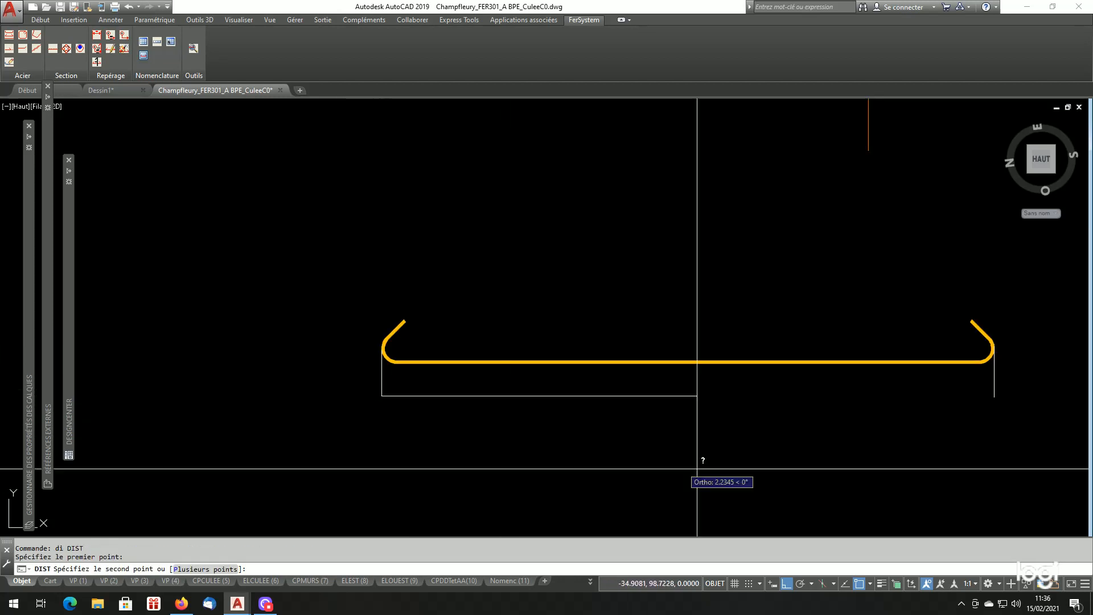
{"action": "right_click", "coordinate": [957, 397], "text": "shift"}
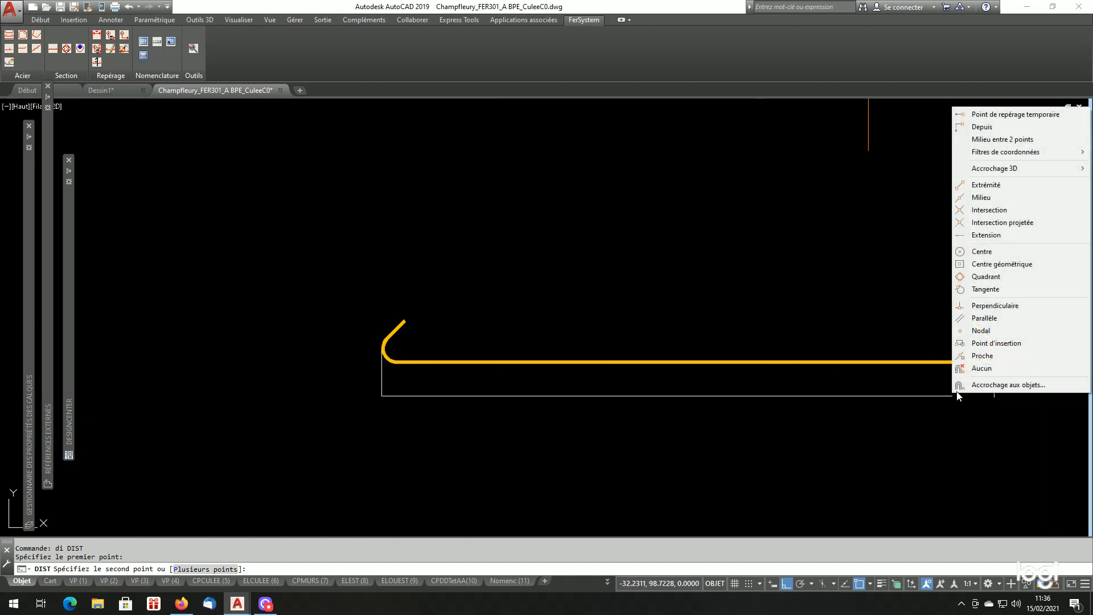
{"action": "left_click", "coordinate": [1008, 307]}
{"action": "left_click", "coordinate": [995, 383]}
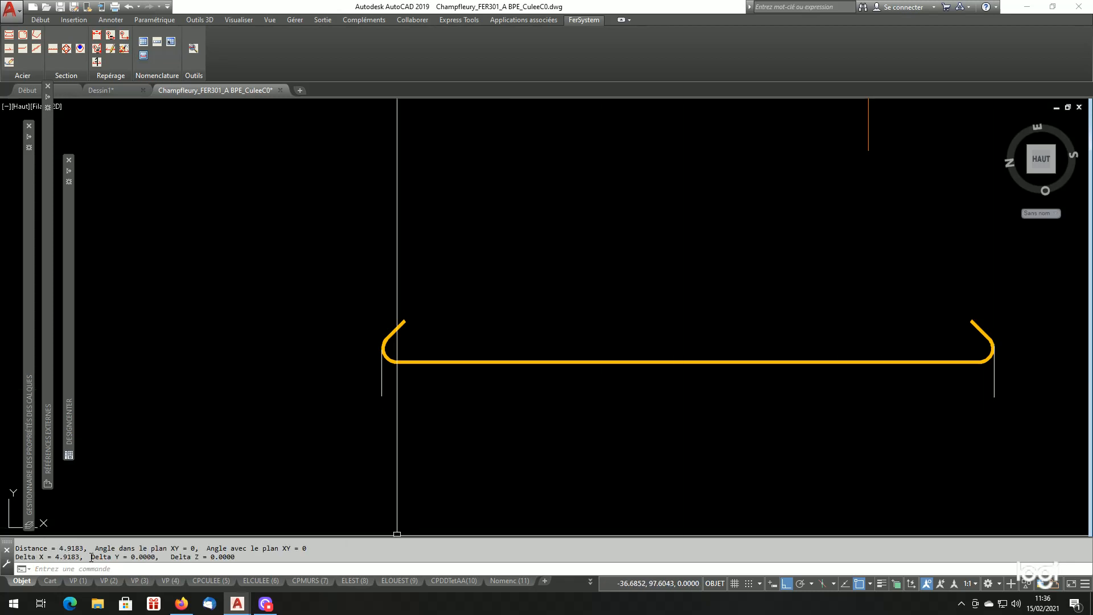
Step: Examine the mark 1 row of the Ferraillage Culée C0 schedule to compare dimension A with the measured distance
{"action": "scroll", "coordinate": [440, 408], "scroll_direction": "down", "scroll_amount": 8}
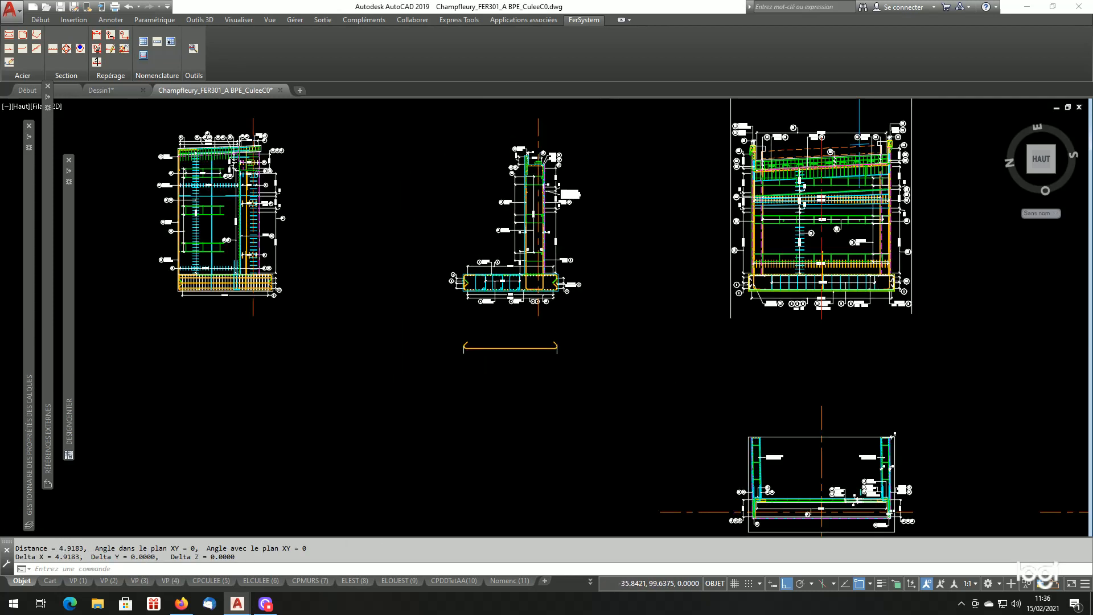
{"action": "scroll", "coordinate": [853, 379], "scroll_direction": "up", "scroll_amount": 10}
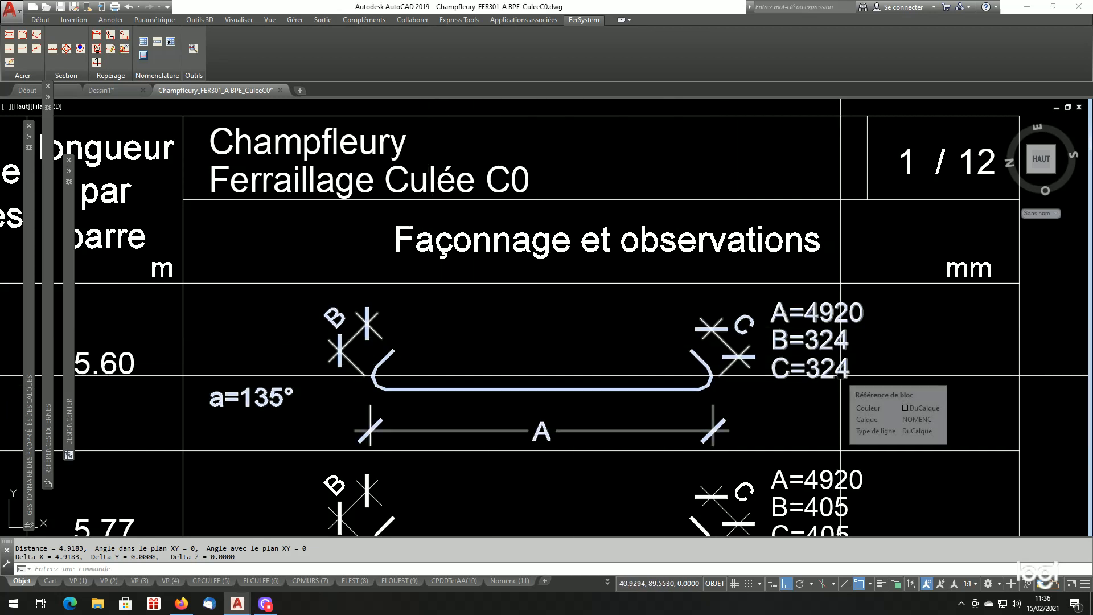
{"action": "scroll", "coordinate": [840, 377], "scroll_direction": "down", "scroll_amount": 4}
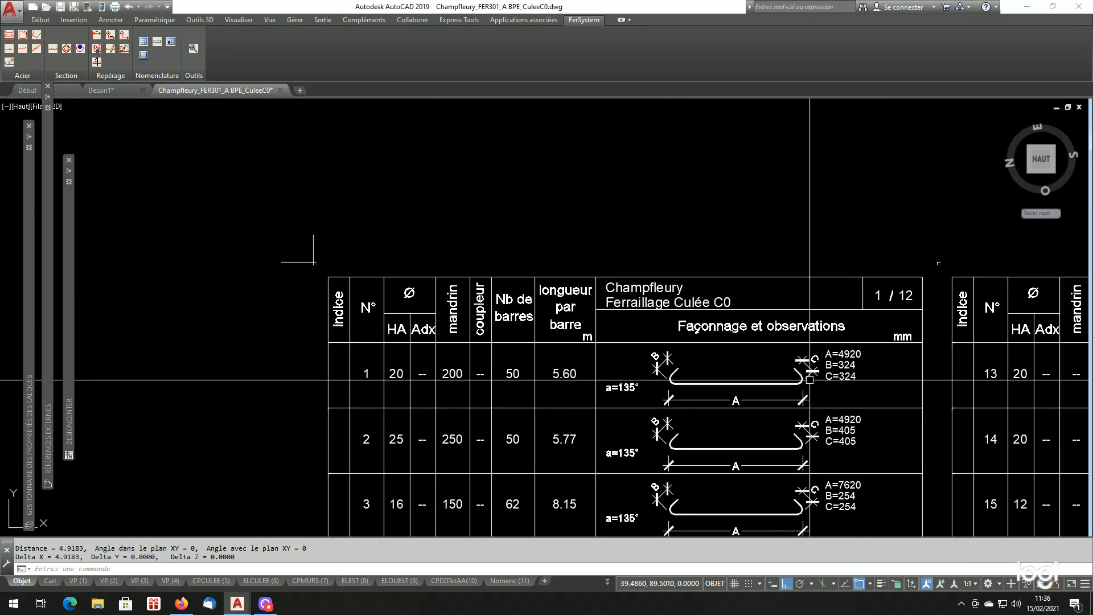
{"action": "scroll", "coordinate": [903, 361], "scroll_direction": "up", "scroll_amount": 2}
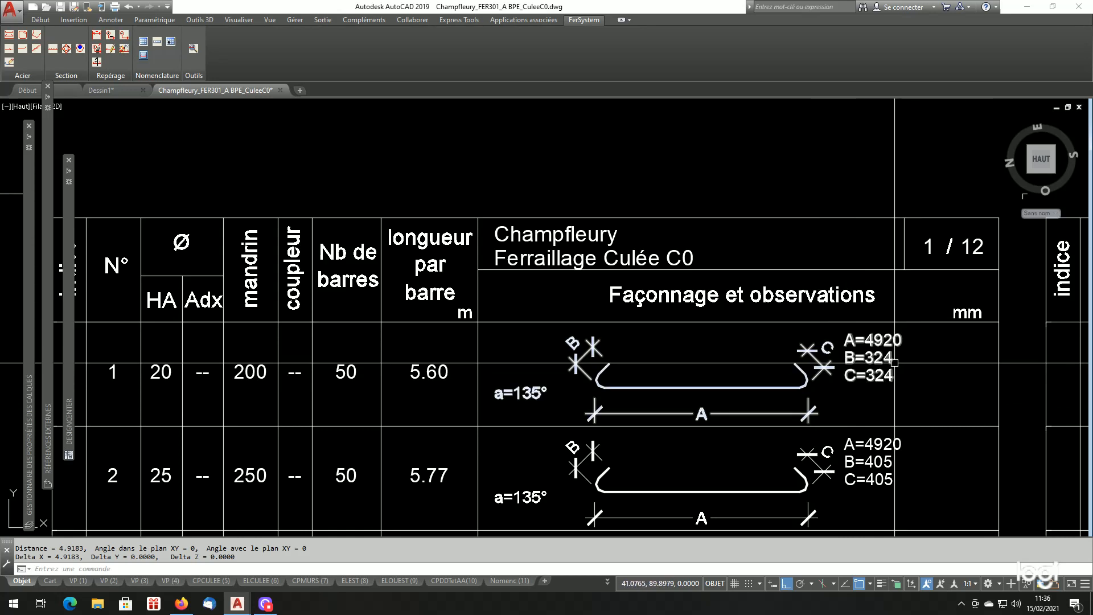
{"action": "scroll", "coordinate": [894, 363], "scroll_direction": "down", "scroll_amount": 3}
{"action": "scroll", "coordinate": [634, 367], "scroll_direction": "up", "scroll_amount": 3}
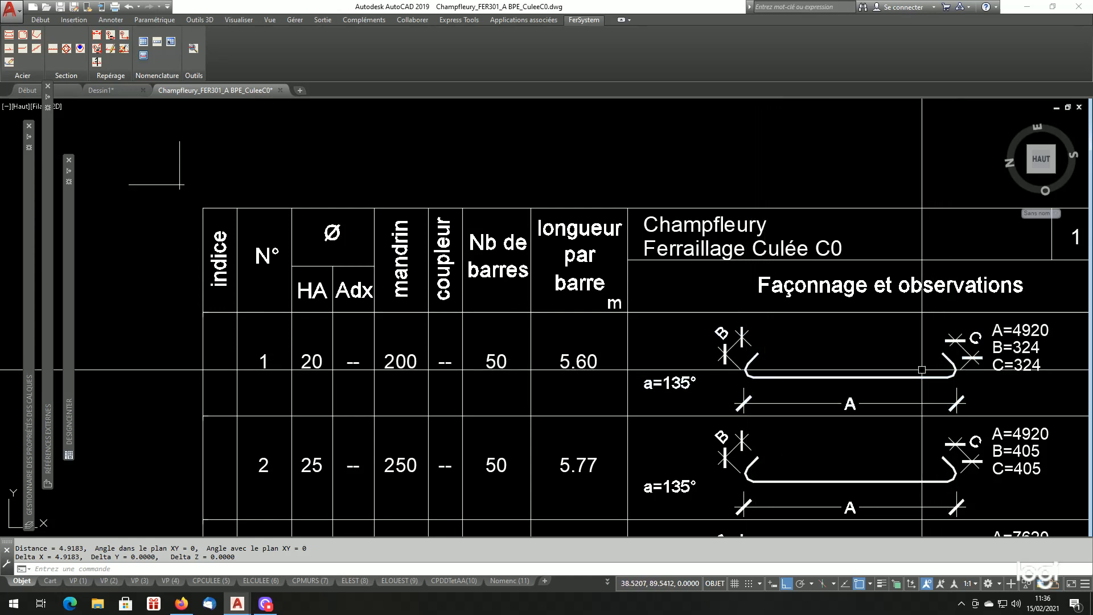
Step: Erase the copied bar and its two vertical measuring lines below the footing section
{"action": "scroll", "coordinate": [808, 340], "scroll_direction": "down", "scroll_amount": 8}
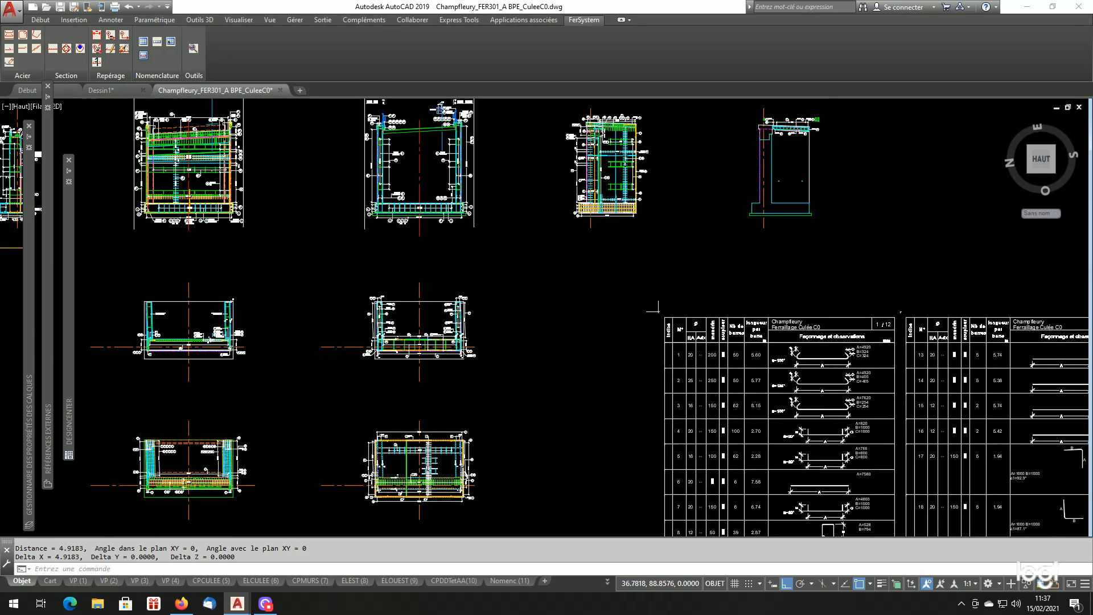
{"action": "scroll", "coordinate": [706, 344], "scroll_direction": "up", "scroll_amount": 8}
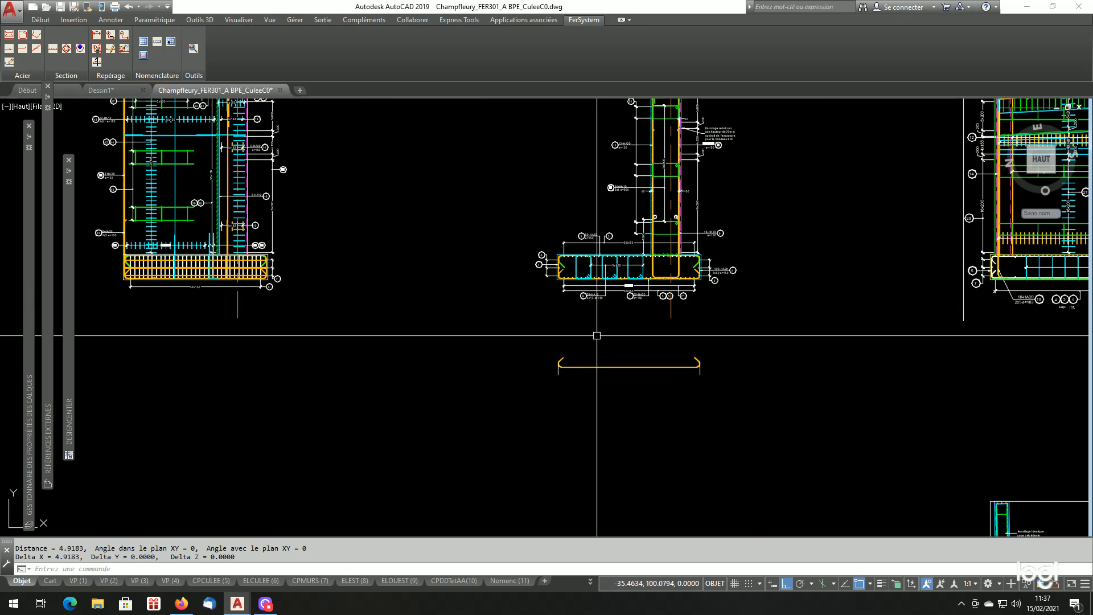
{"action": "left_click", "coordinate": [804, 362]}
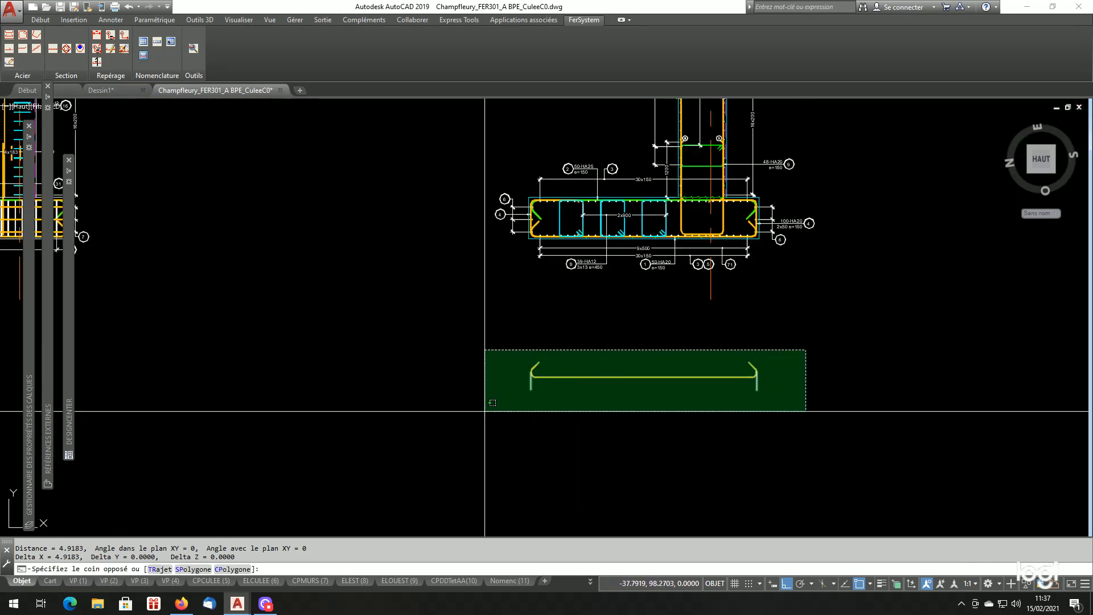
{"action": "left_click", "coordinate": [483, 418]}
{"action": "type", "text": "ef"}
{"action": "key", "text": "Return"}
Step: Generate a single-bar schedule entry for mark 1 and insert it in the empty area to the left of the drawings
{"action": "scroll", "coordinate": [557, 373], "scroll_direction": "down", "scroll_amount": 6}
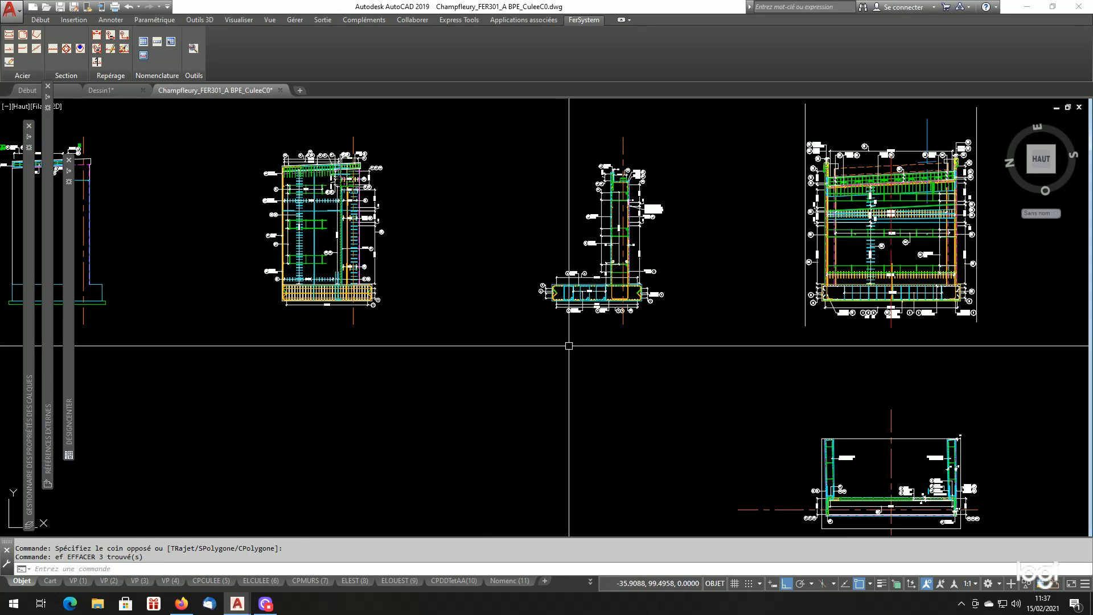
{"action": "scroll", "coordinate": [812, 406], "scroll_direction": "up", "scroll_amount": 2}
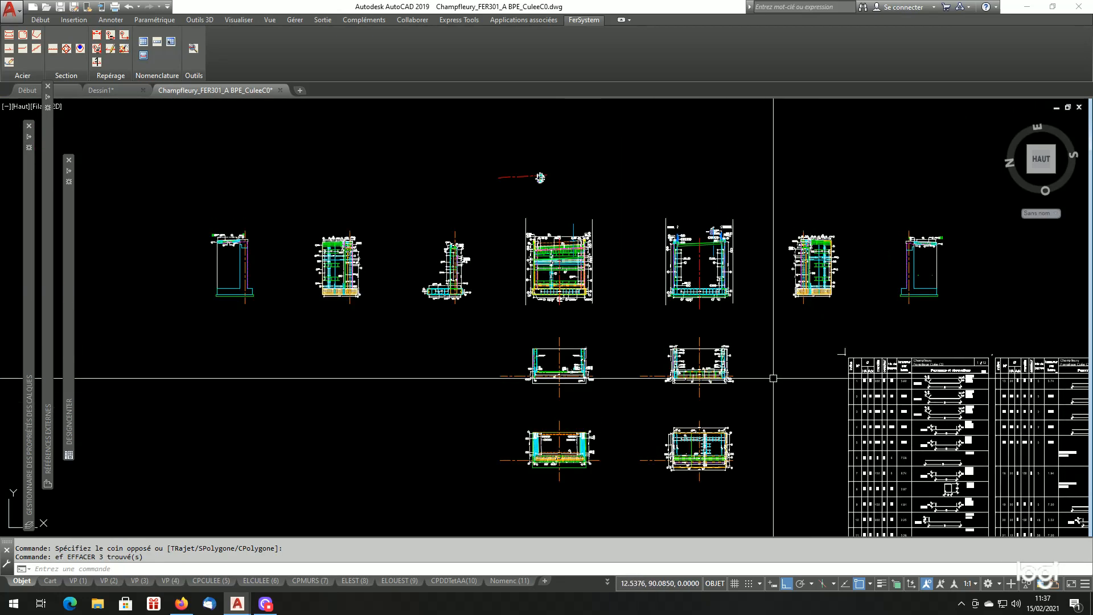
{"action": "scroll", "coordinate": [633, 321], "scroll_direction": "down", "scroll_amount": 2}
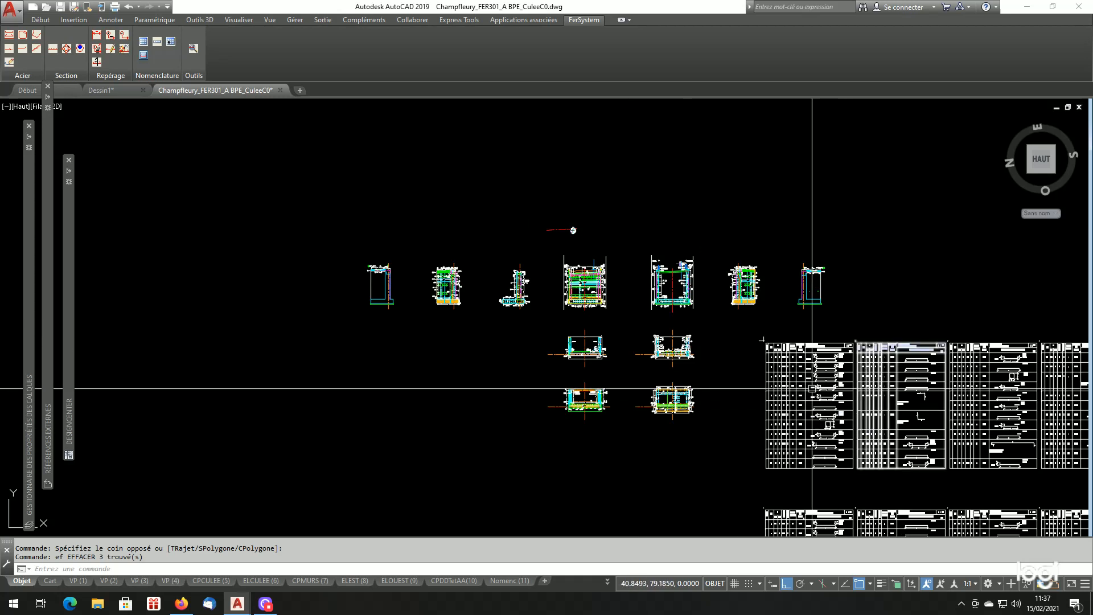
{"action": "scroll", "coordinate": [632, 347], "scroll_direction": "up", "scroll_amount": 2}
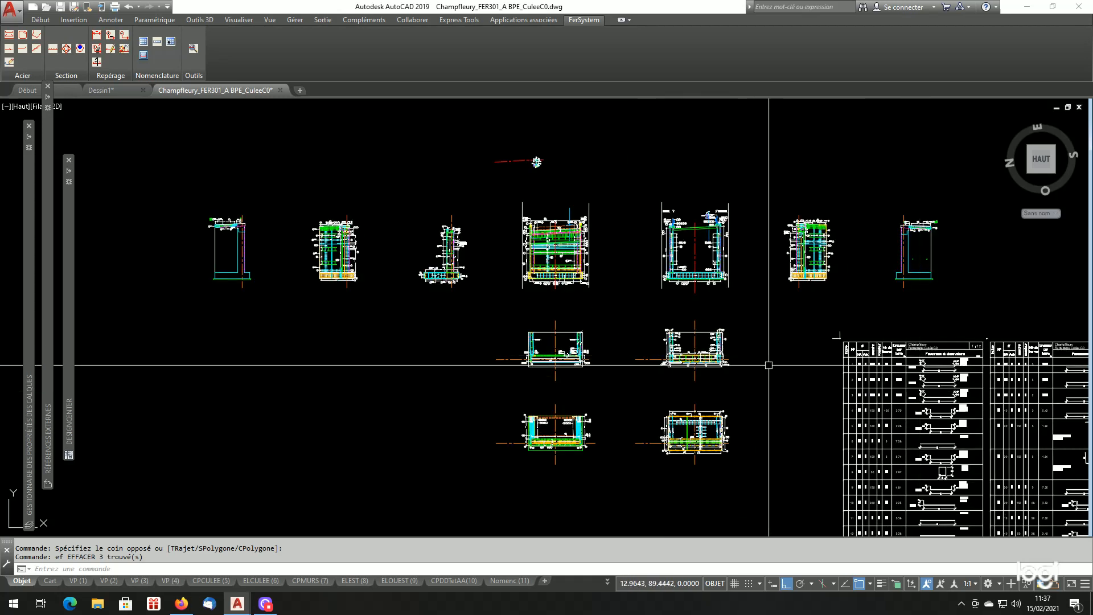
{"action": "left_click", "coordinate": [157, 42]}
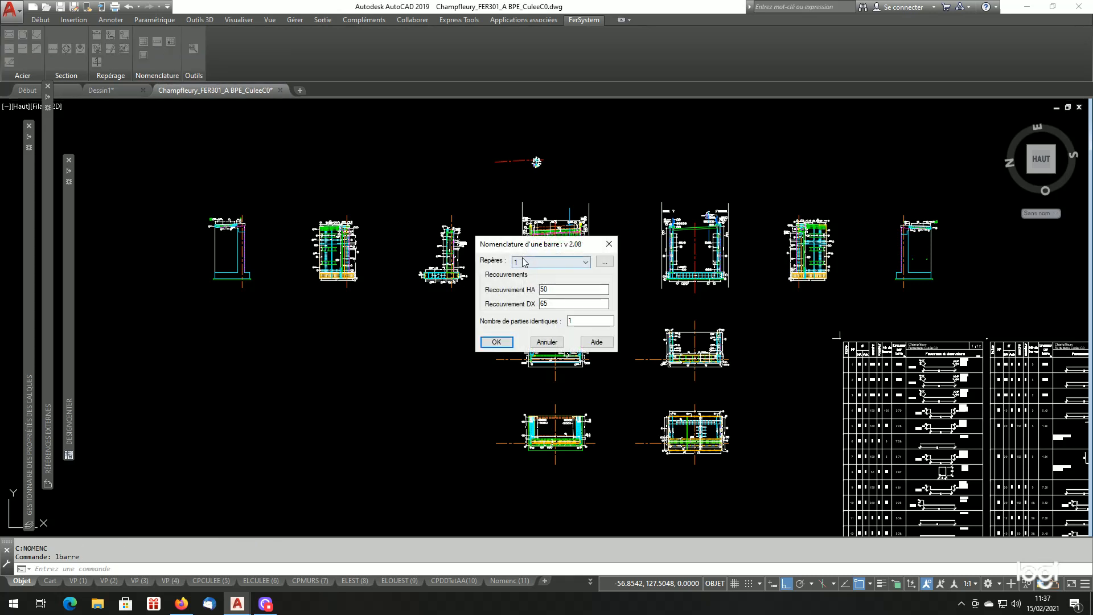
{"action": "left_click", "coordinate": [524, 261]}
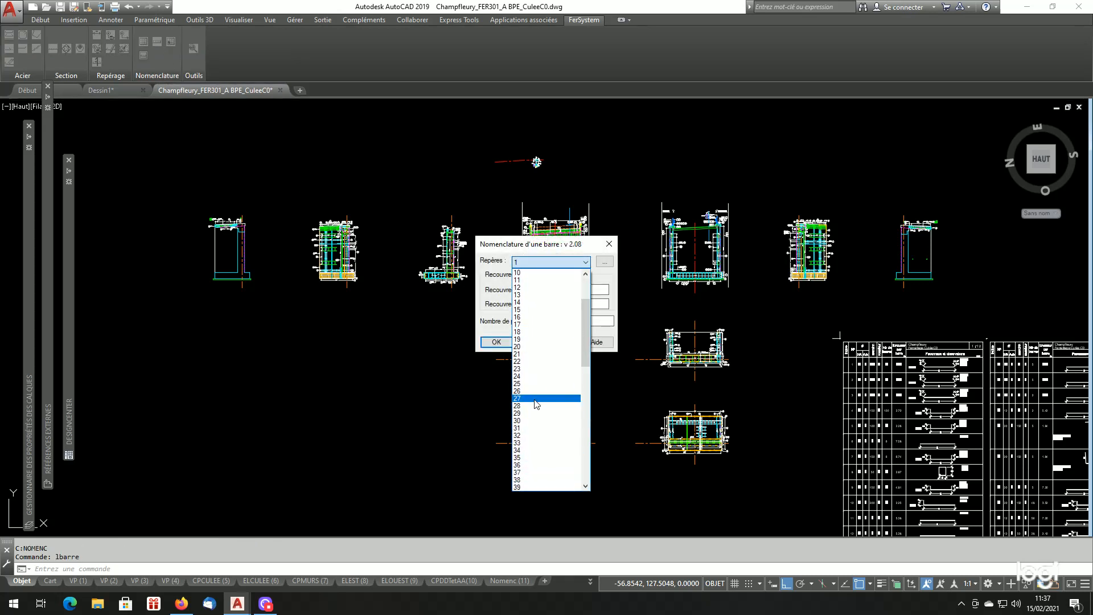
{"action": "left_click", "coordinate": [524, 273]}
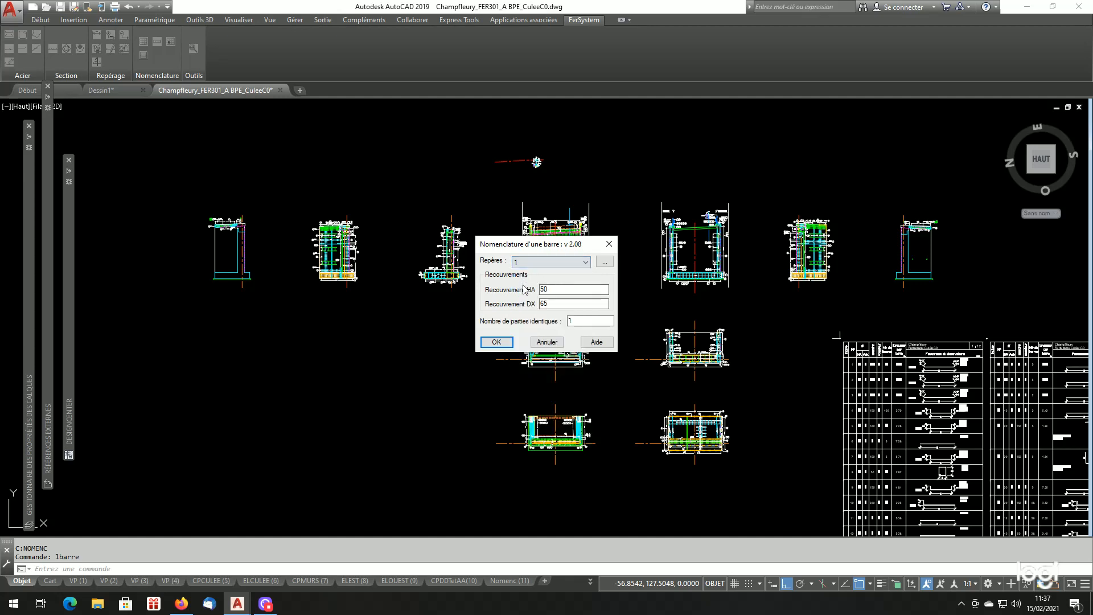
{"action": "left_click", "coordinate": [496, 342]}
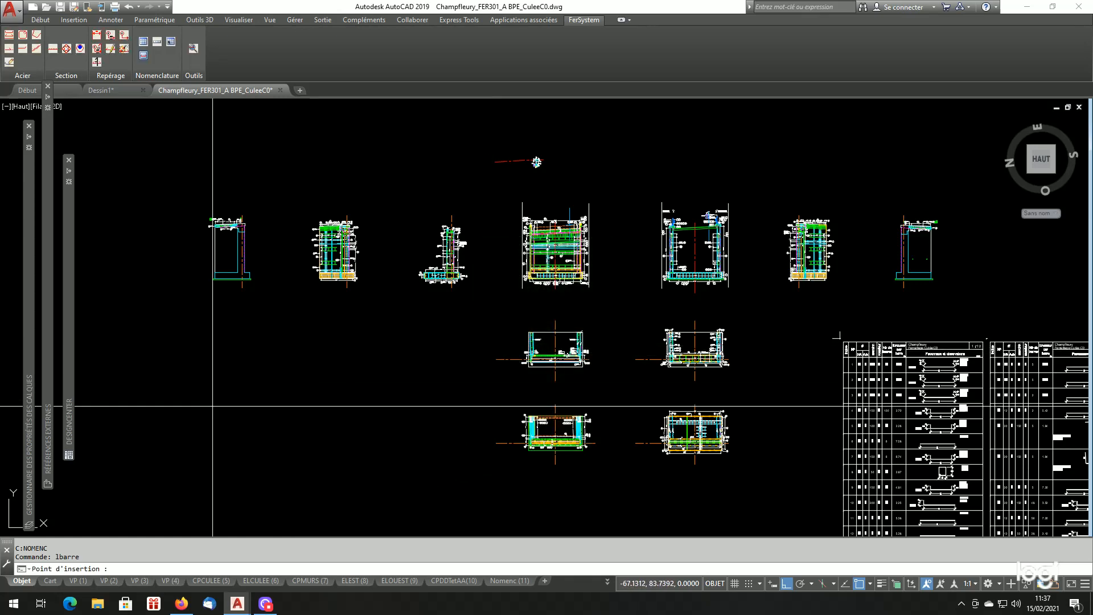
{"action": "scroll", "coordinate": [214, 405], "scroll_direction": "up", "scroll_amount": 10}
Step: Examine the inserted mark 1 entry, including its diameter, mandrel, bar count, length and shape dimensions
{"action": "scroll", "coordinate": [325, 380], "scroll_direction": "down", "scroll_amount": 2}
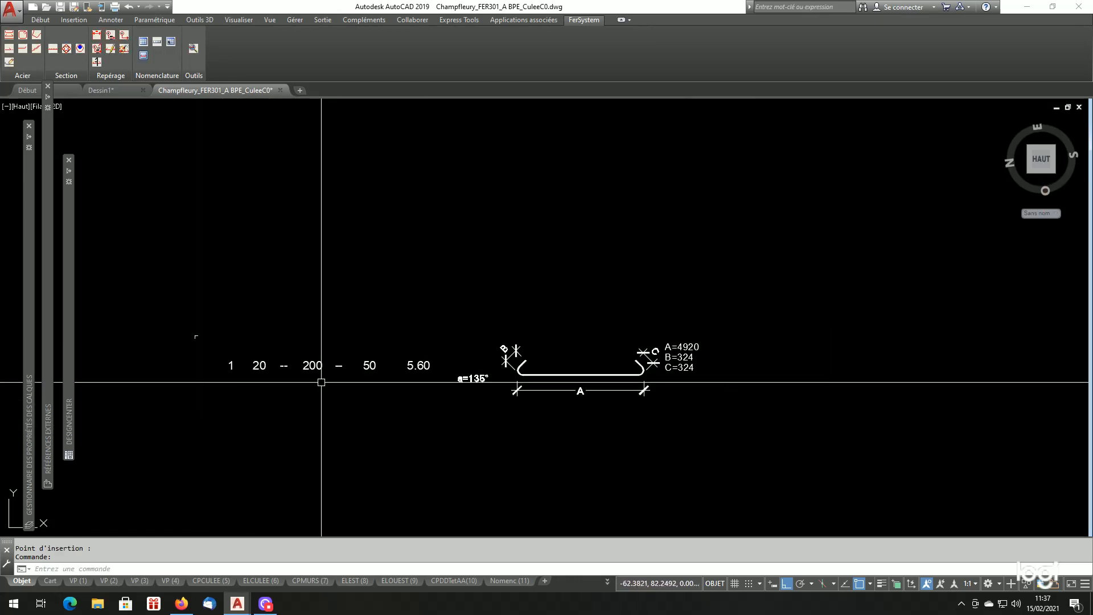
{"action": "scroll", "coordinate": [223, 367], "scroll_direction": "up", "scroll_amount": 2}
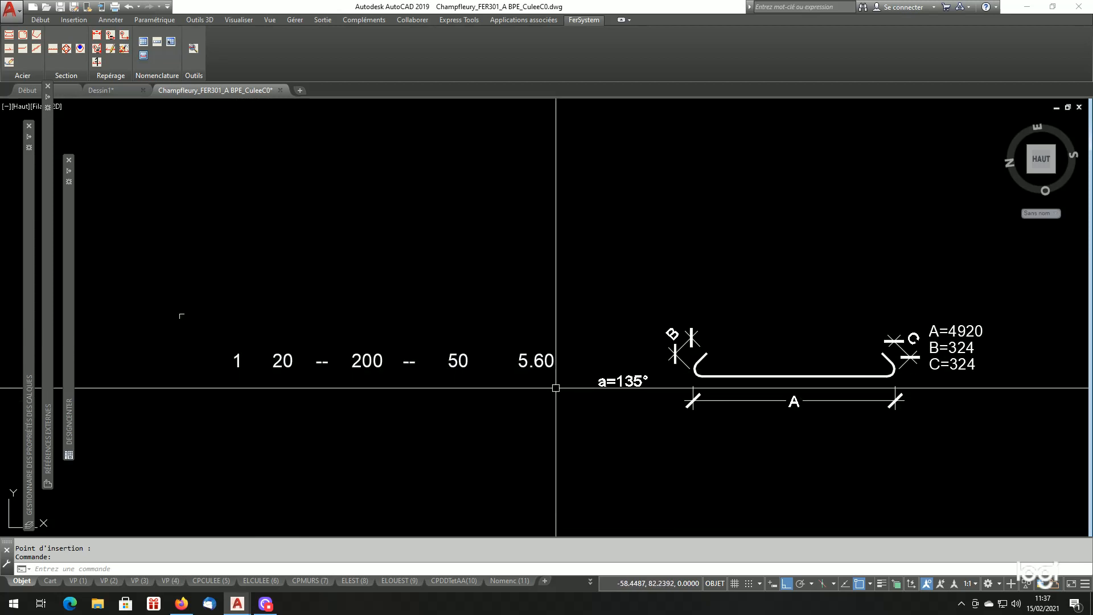
{"action": "scroll", "coordinate": [744, 341], "scroll_direction": "down", "scroll_amount": 2}
{"action": "scroll", "coordinate": [767, 415], "scroll_direction": "up", "scroll_amount": 2}
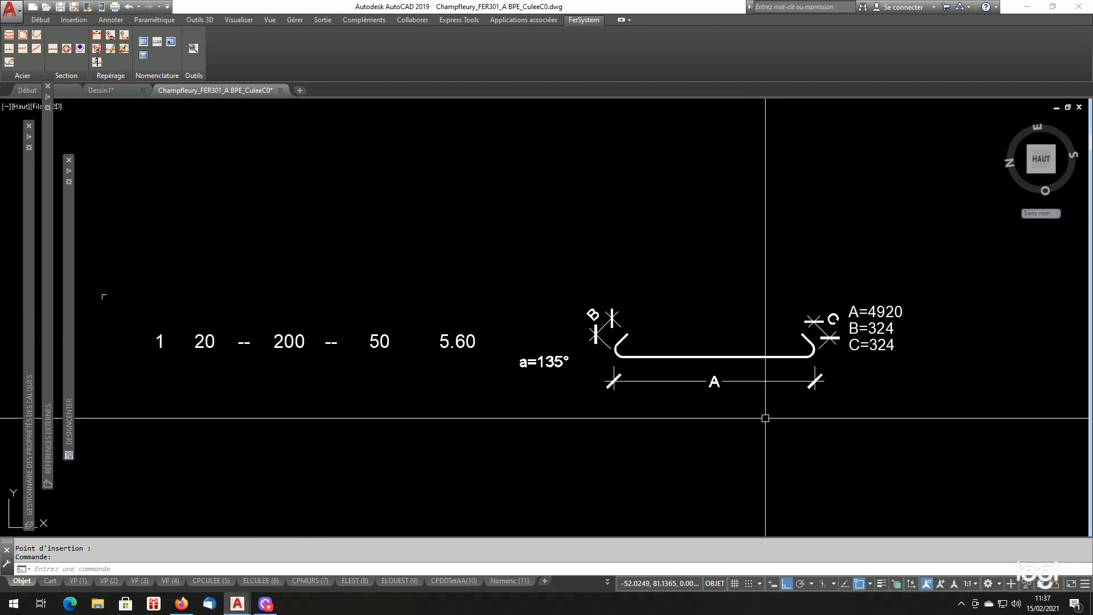
{"action": "scroll", "coordinate": [705, 370], "scroll_direction": "down", "scroll_amount": 2}
{"action": "scroll", "coordinate": [761, 399], "scroll_direction": "up", "scroll_amount": 2}
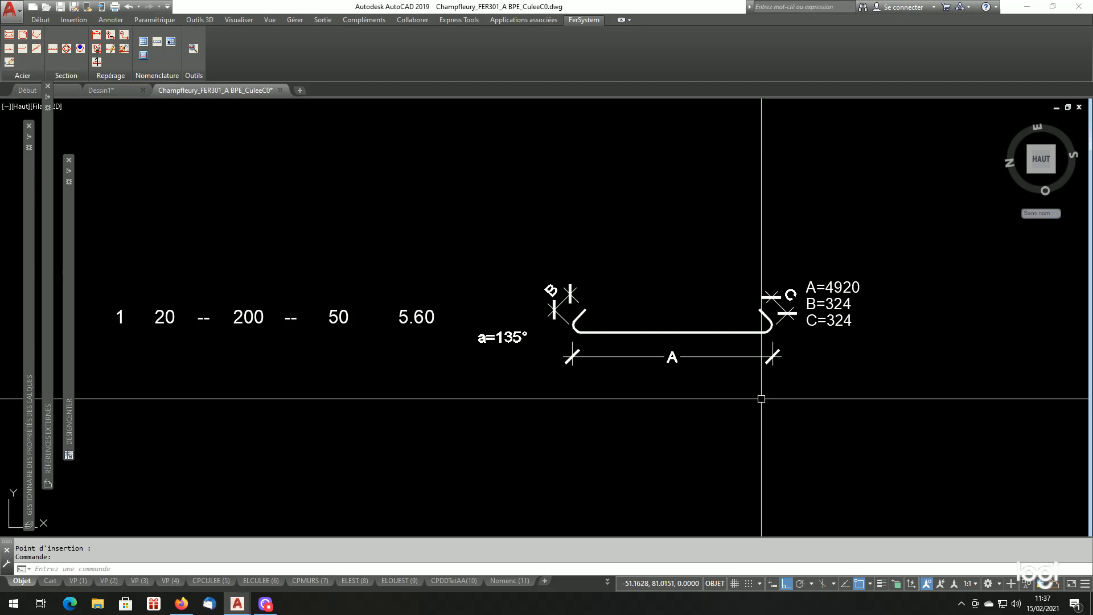
{"action": "scroll", "coordinate": [761, 398], "scroll_direction": "down", "scroll_amount": 3}
{"action": "scroll", "coordinate": [671, 347], "scroll_direction": "up", "scroll_amount": 2}
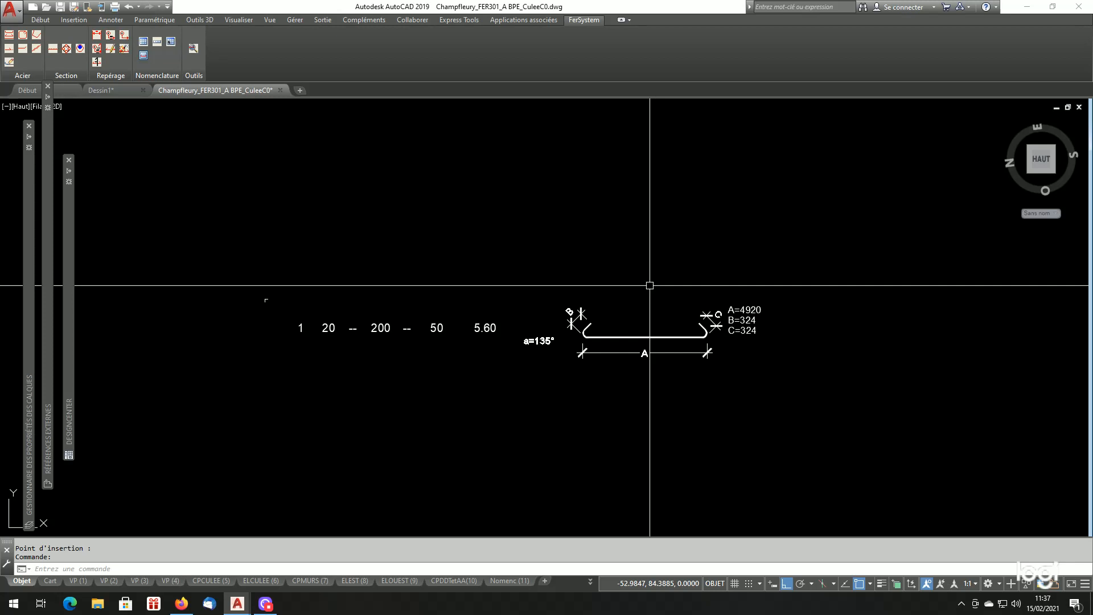
Step: Erase the inserted single-bar schedule entry for mark 1
{"action": "left_click", "coordinate": [790, 251]}
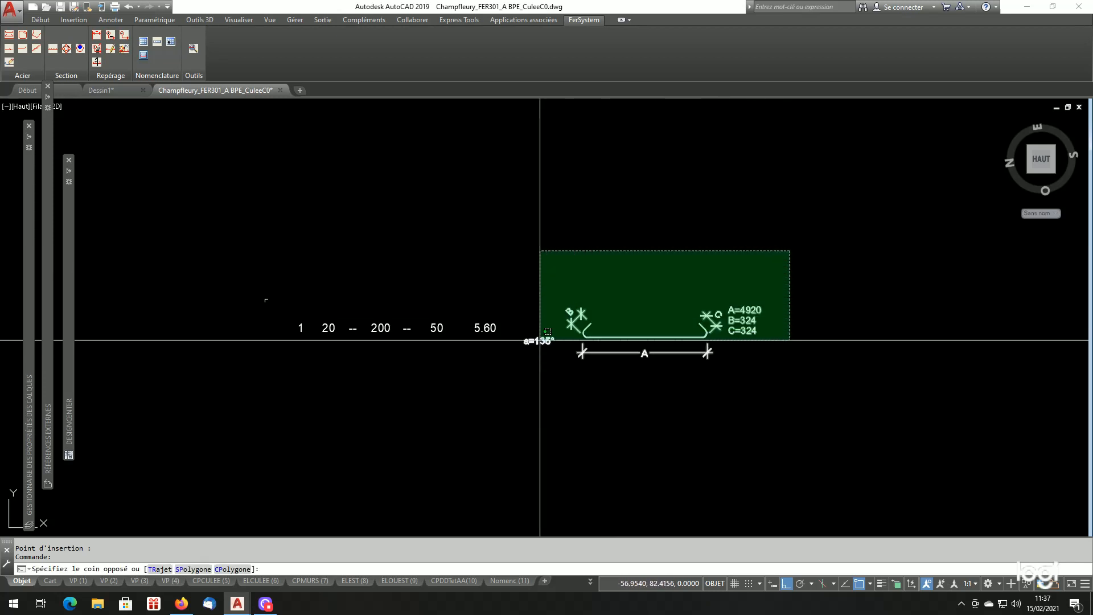
{"action": "left_click", "coordinate": [404, 398]}
{"action": "type", "text": "ef"}
{"action": "key", "text": "Return"}
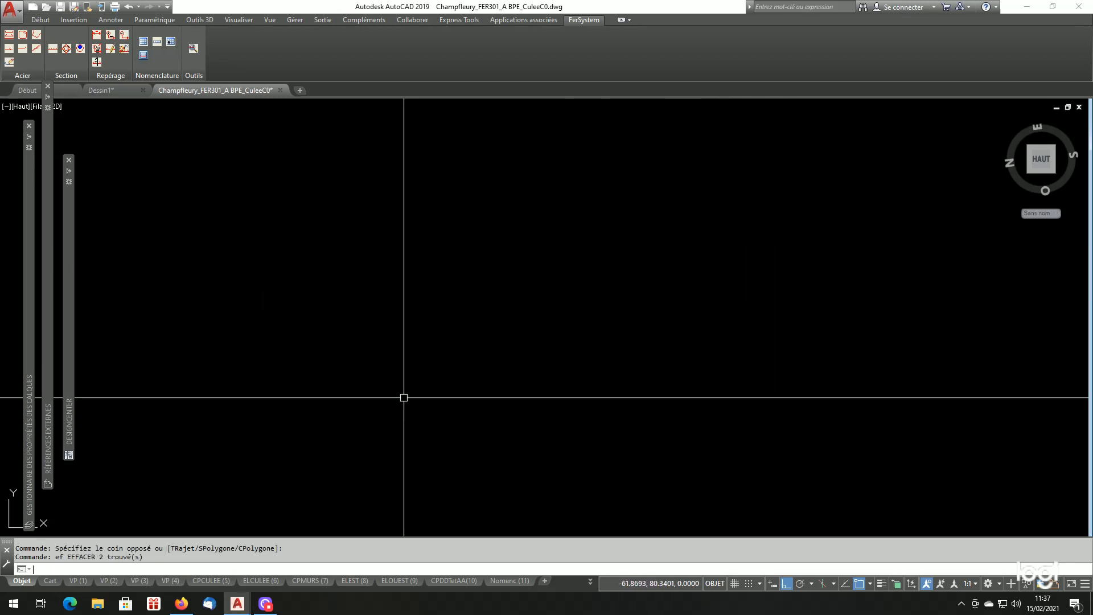
Step: Examine both rows of schedule tables, including the first rows of the Ferraillage Culée C0 Longrine schedule
{"action": "scroll", "coordinate": [420, 398], "scroll_direction": "down", "scroll_amount": 5}
{"action": "scroll", "coordinate": [632, 356], "scroll_direction": "down", "scroll_amount": 2}
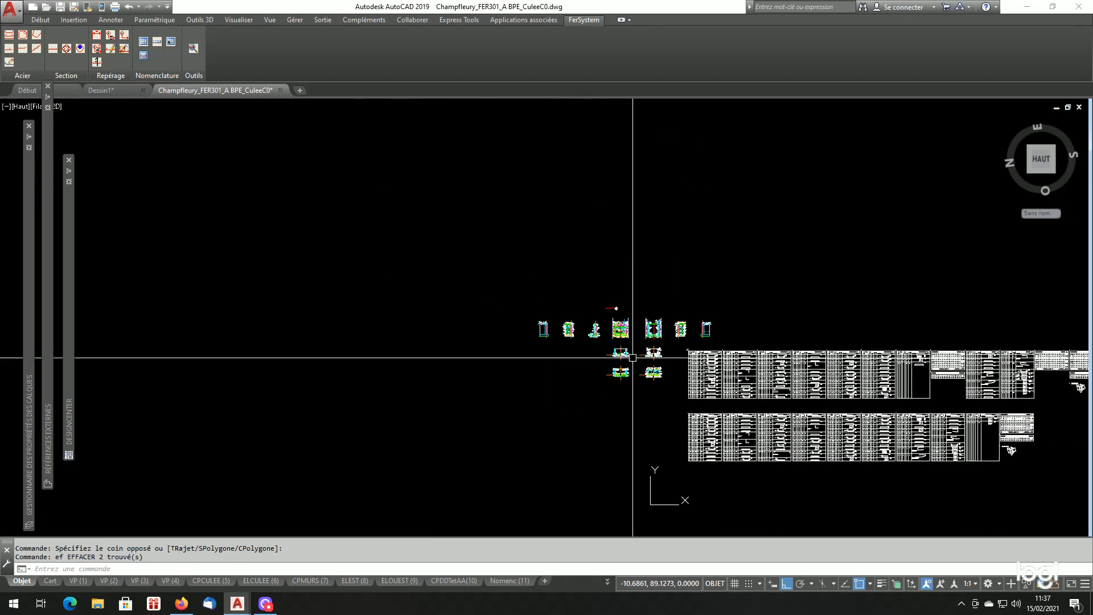
{"action": "scroll", "coordinate": [812, 450], "scroll_direction": "down", "scroll_amount": 1}
{"action": "scroll", "coordinate": [1021, 479], "scroll_direction": "up", "scroll_amount": 1}
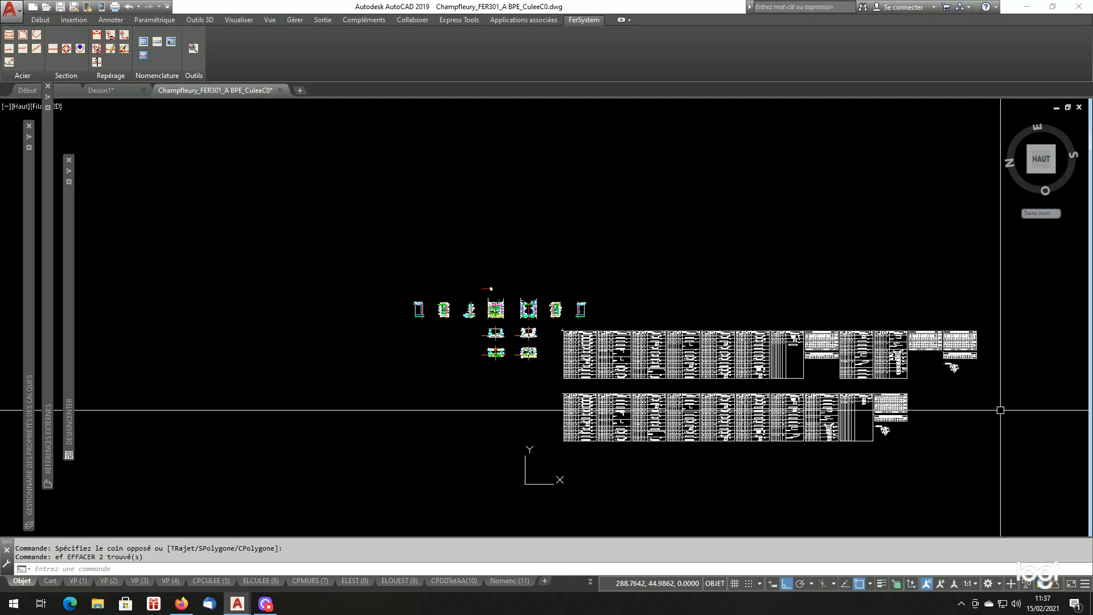
{"action": "scroll", "coordinate": [568, 400], "scroll_direction": "up", "scroll_amount": 6}
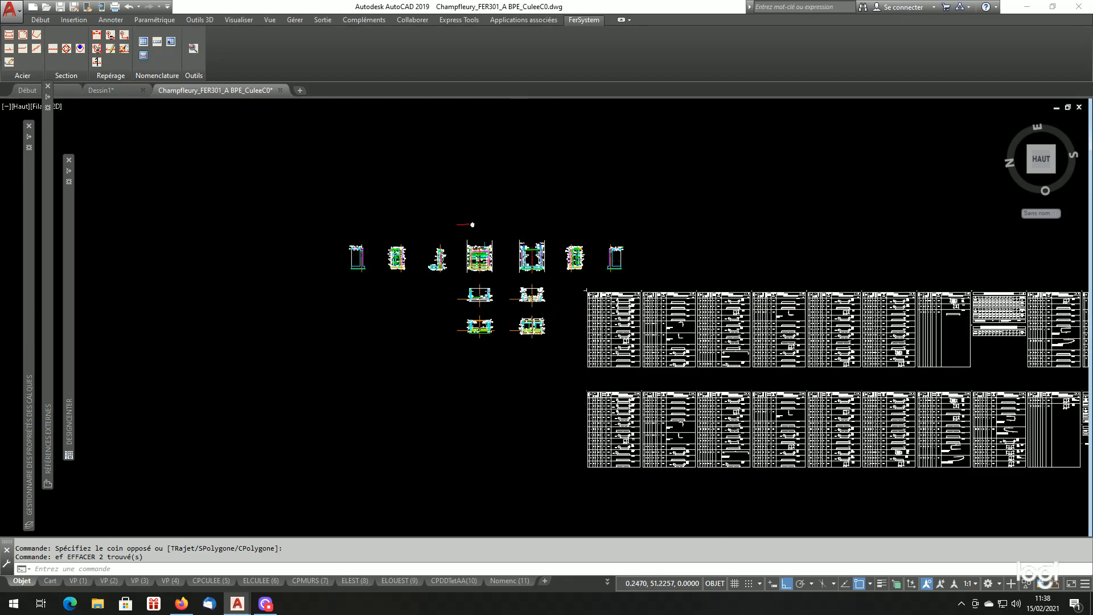
{"action": "scroll", "coordinate": [676, 415], "scroll_direction": "up", "scroll_amount": 3}
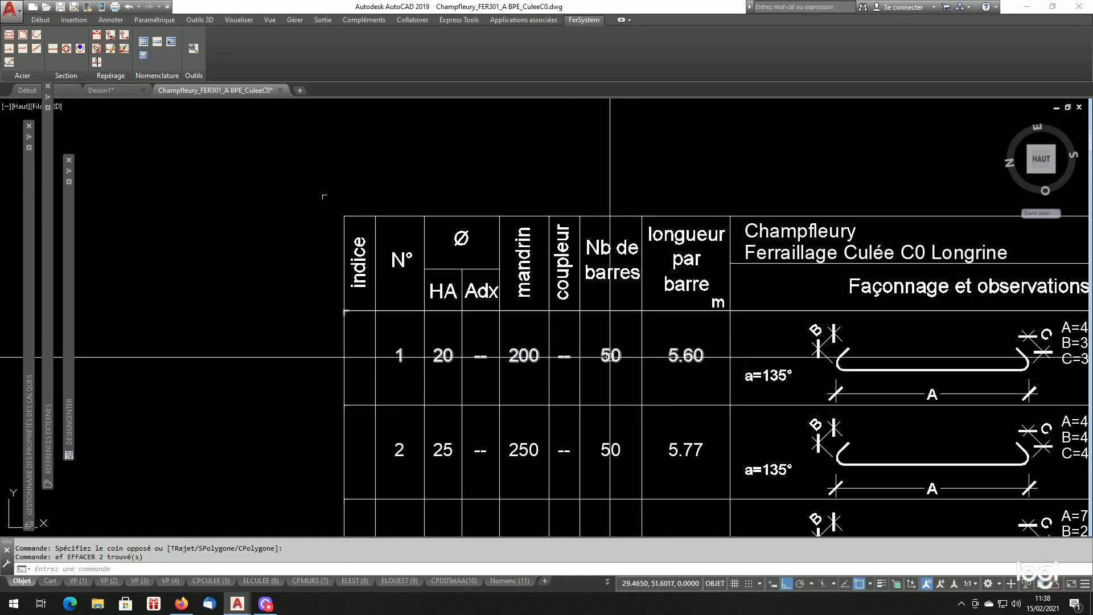
{"action": "scroll", "coordinate": [733, 400], "scroll_direction": "down", "scroll_amount": 5}
{"action": "scroll", "coordinate": [654, 327], "scroll_direction": "down", "scroll_amount": 2}
Step: Set the number of HA20 bars for mark 1 in the footing section to 60
{"action": "scroll", "coordinate": [537, 262], "scroll_direction": "up", "scroll_amount": 3}
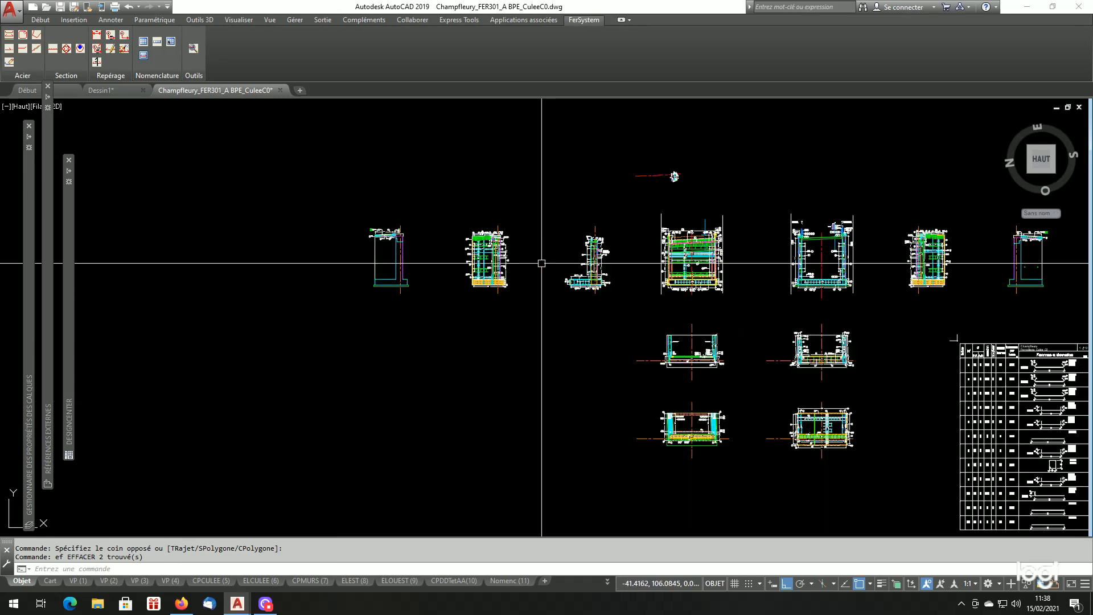
{"action": "scroll", "coordinate": [575, 279], "scroll_direction": "up", "scroll_amount": 4}
{"action": "scroll", "coordinate": [576, 278], "scroll_direction": "up", "scroll_amount": 5}
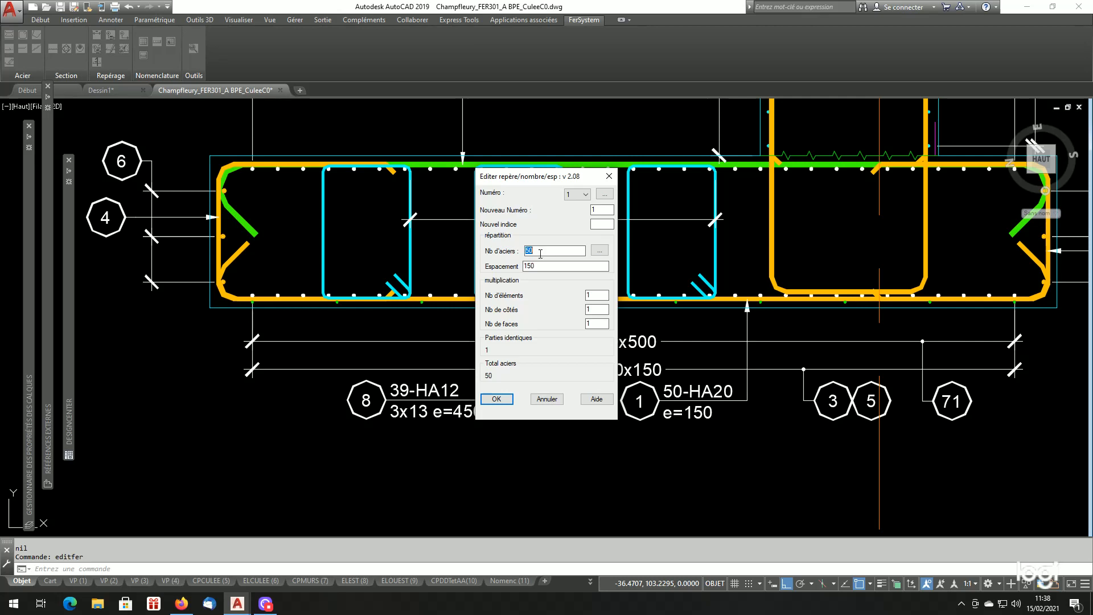
{"action": "left_click", "coordinate": [497, 400]}
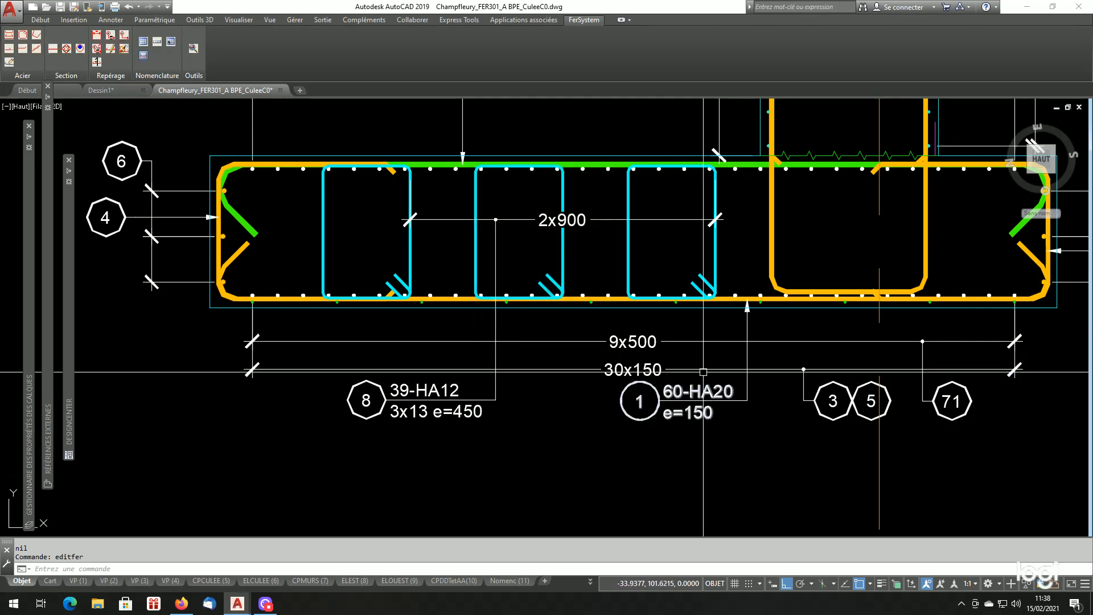
{"action": "scroll", "coordinate": [704, 372], "scroll_direction": "down", "scroll_amount": 8}
{"action": "scroll", "coordinate": [714, 409], "scroll_direction": "up", "scroll_amount": 3}
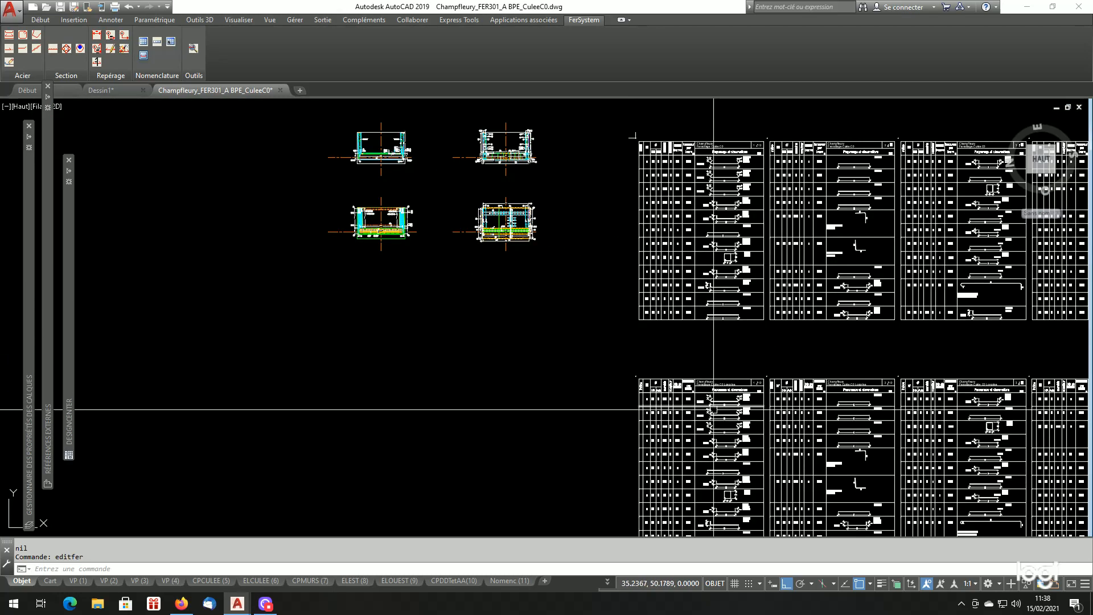
Step: Erase the mark 1 row contents, including its bar shape, from the first Longrine schedule table in the lower row of tables
{"action": "scroll", "coordinate": [714, 409], "scroll_direction": "up", "scroll_amount": 6}
{"action": "scroll", "coordinate": [507, 356], "scroll_direction": "up", "scroll_amount": 4}
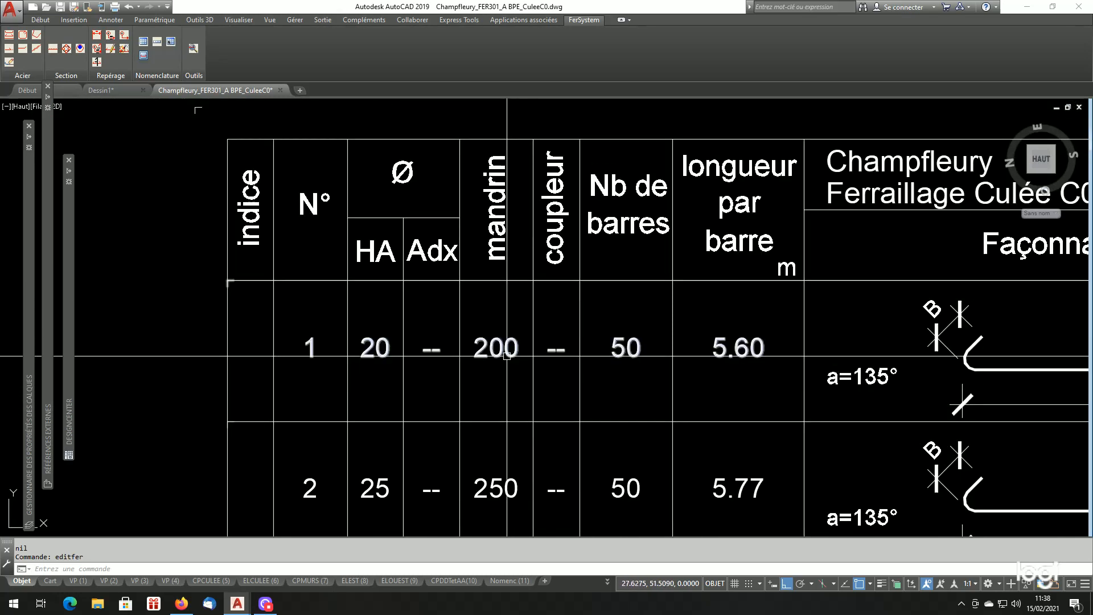
{"action": "left_click", "coordinate": [506, 356]}
{"action": "scroll", "coordinate": [510, 354], "scroll_direction": "down", "scroll_amount": 3}
{"action": "scroll", "coordinate": [521, 352], "scroll_direction": "up", "scroll_amount": 3}
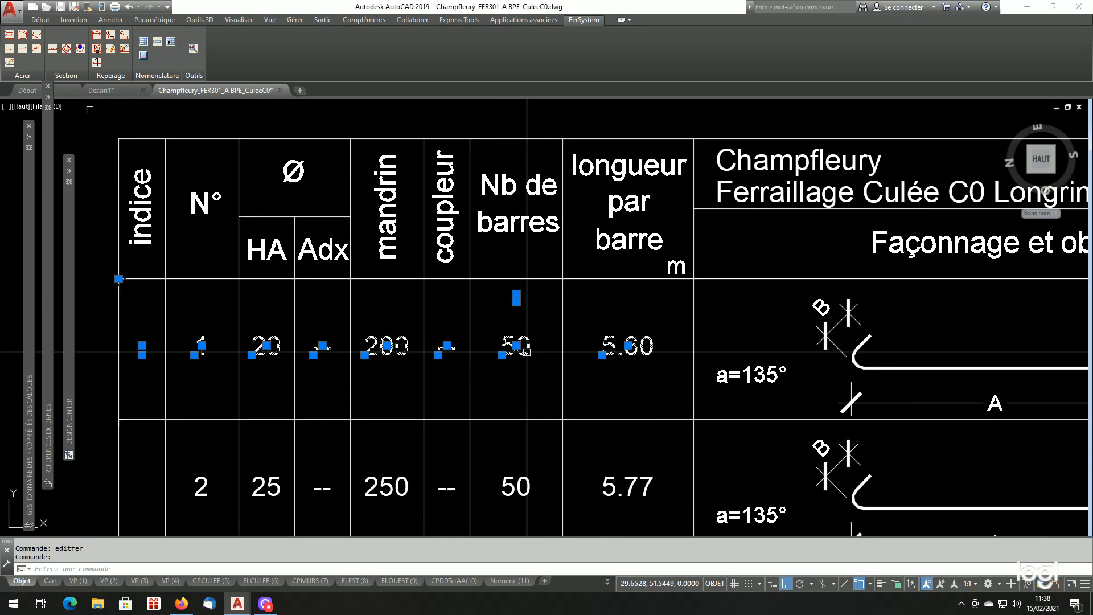
{"action": "scroll", "coordinate": [527, 351], "scroll_direction": "down", "scroll_amount": 2}
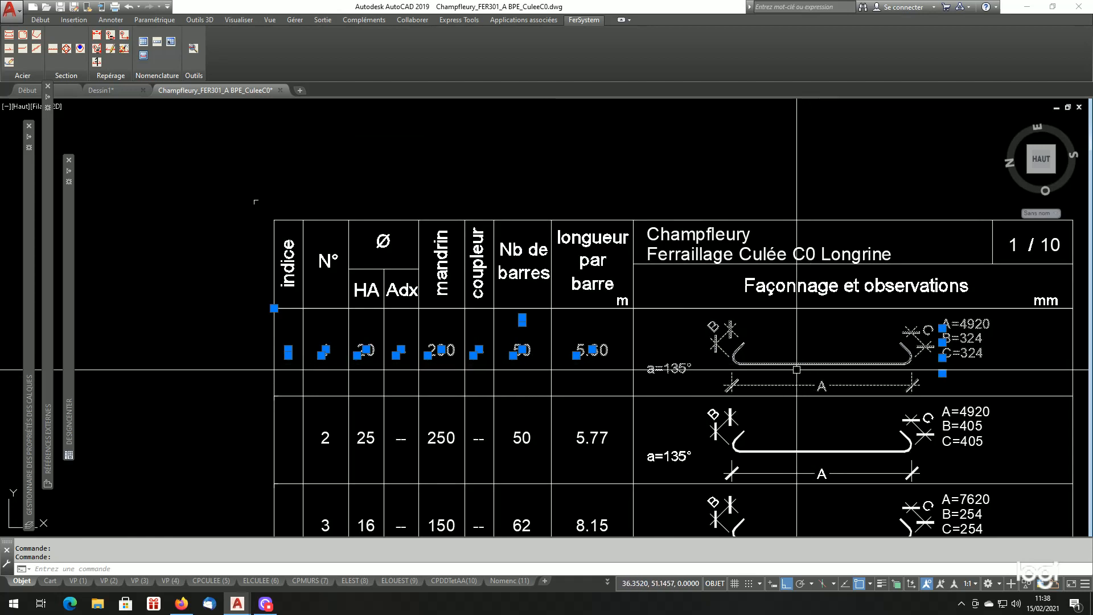
{"action": "type", "text": "ef"}
{"action": "key", "text": "Return"}
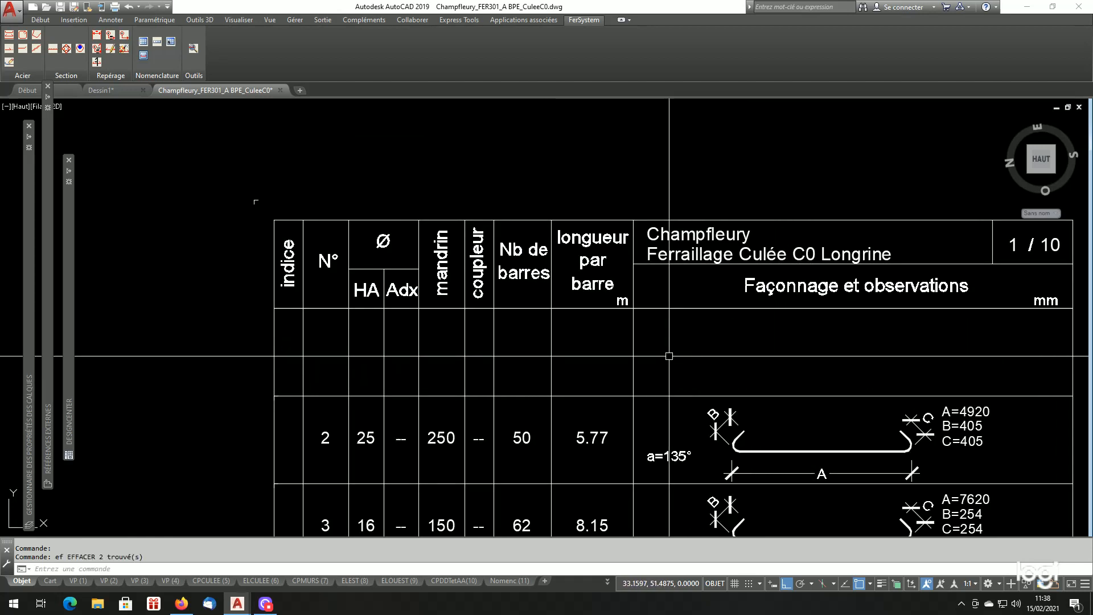
Step: Insert a single-bar schedule for mark 1 in the table's empty first row, with overlaps HA 50 and DX 65 and 1 identical part
{"action": "scroll", "coordinate": [600, 329], "scroll_direction": "down", "scroll_amount": 2}
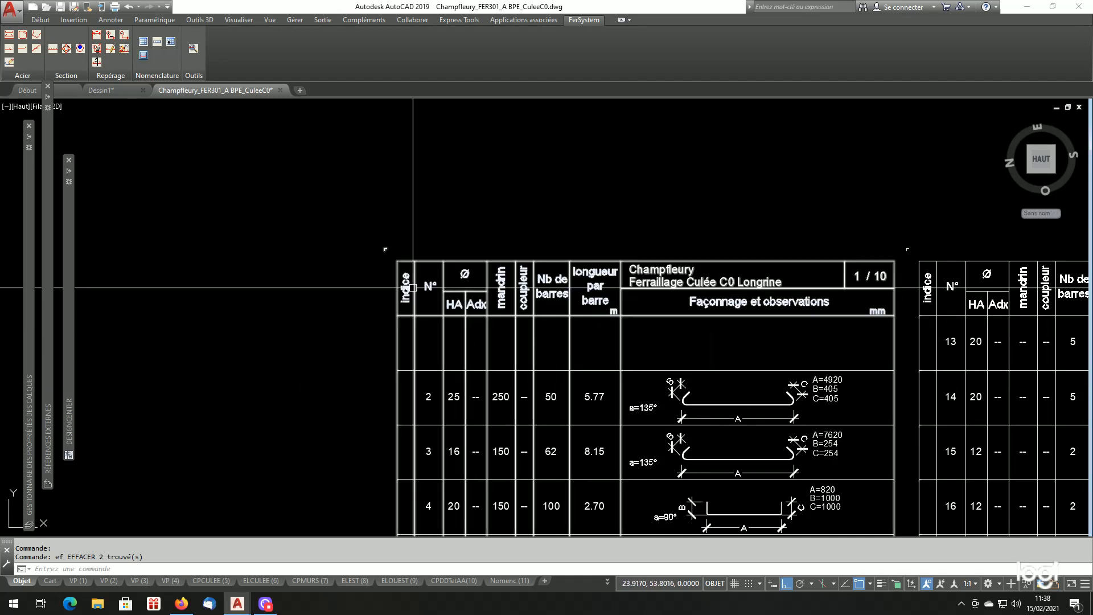
{"action": "left_click", "coordinate": [158, 47]}
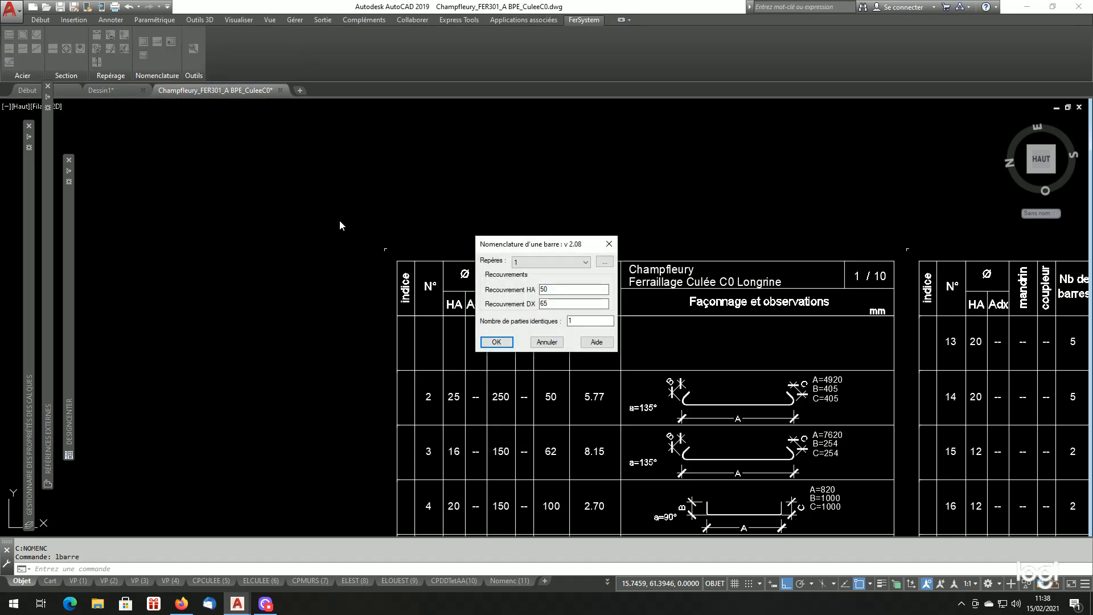
{"action": "left_click", "coordinate": [497, 342]}
{"action": "left_click", "coordinate": [397, 315]}
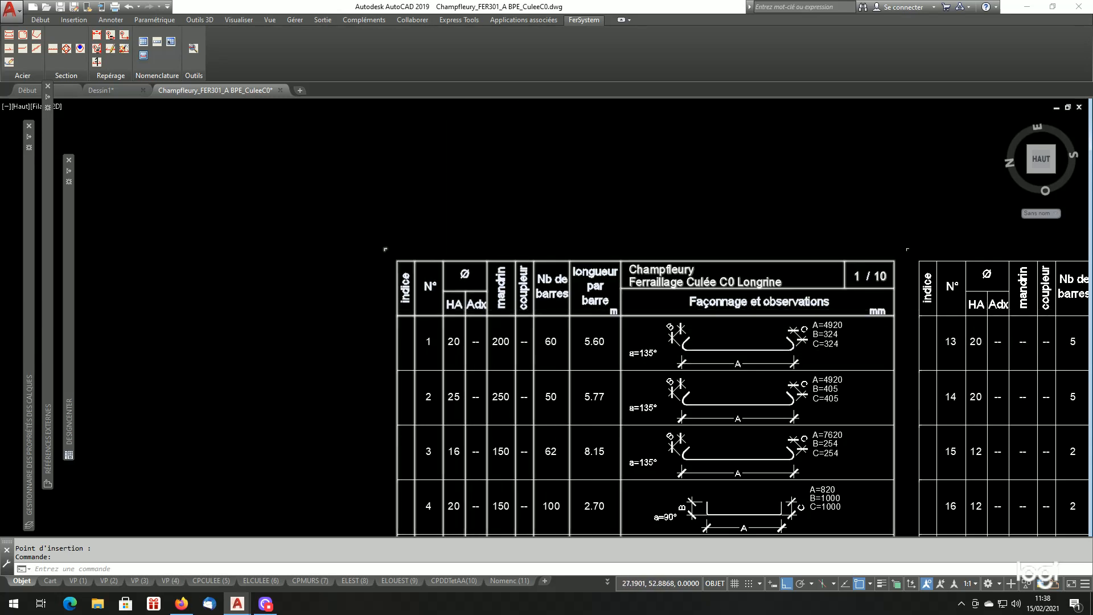
Step: Erase the entire upper row of schedule and summary tables, keeping the lower Longrine row
{"action": "scroll", "coordinate": [625, 353], "scroll_direction": "down", "scroll_amount": 10}
{"action": "scroll", "coordinate": [619, 317], "scroll_direction": "up", "scroll_amount": 8}
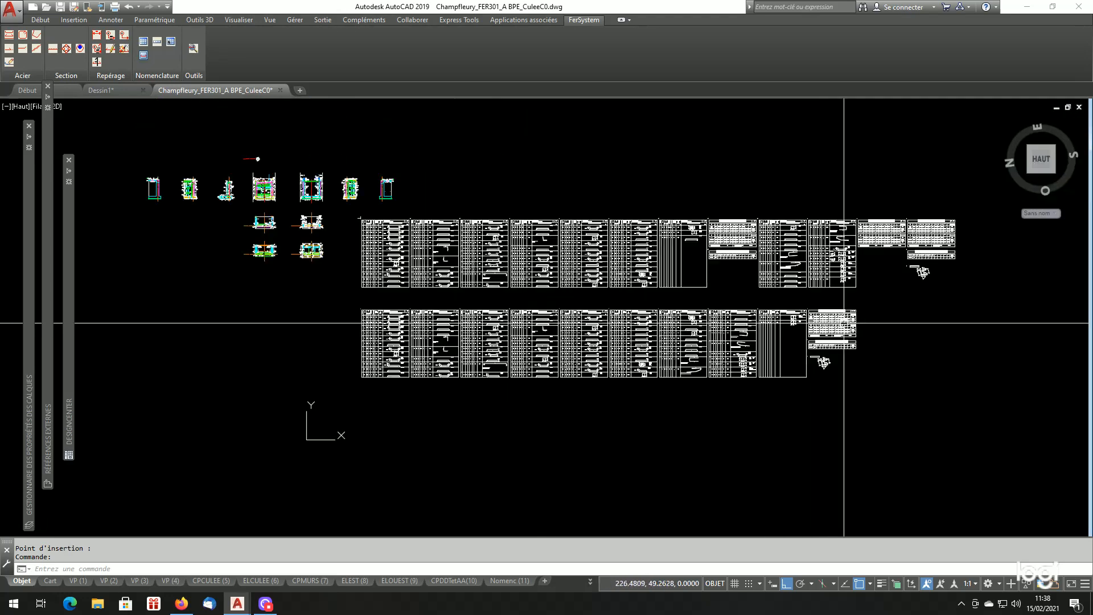
{"action": "scroll", "coordinate": [818, 321], "scroll_direction": "down", "scroll_amount": 6}
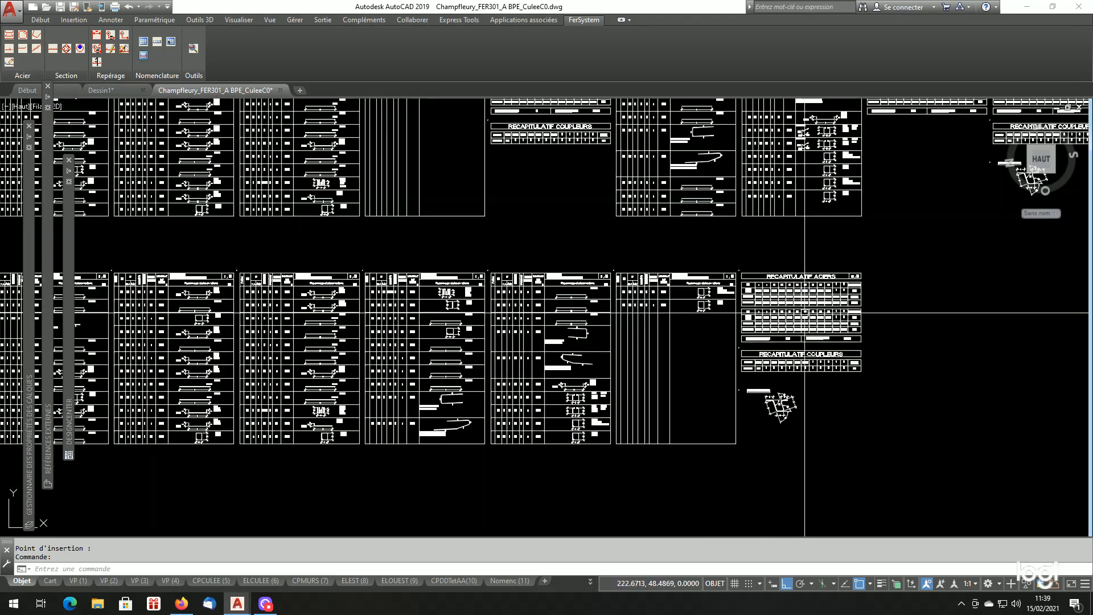
{"action": "scroll", "coordinate": [854, 319], "scroll_direction": "up", "scroll_amount": 5}
{"action": "scroll", "coordinate": [803, 282], "scroll_direction": "down", "scroll_amount": 4}
{"action": "scroll", "coordinate": [803, 282], "scroll_direction": "up", "scroll_amount": 5}
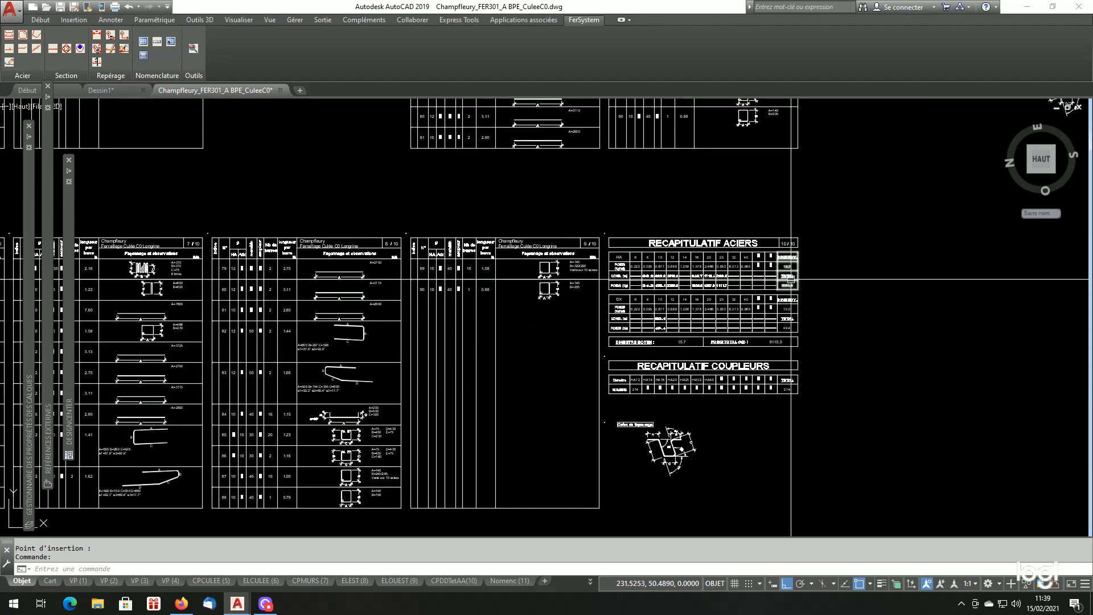
{"action": "scroll", "coordinate": [793, 287], "scroll_direction": "down", "scroll_amount": 5}
{"action": "scroll", "coordinate": [763, 295], "scroll_direction": "down", "scroll_amount": 4}
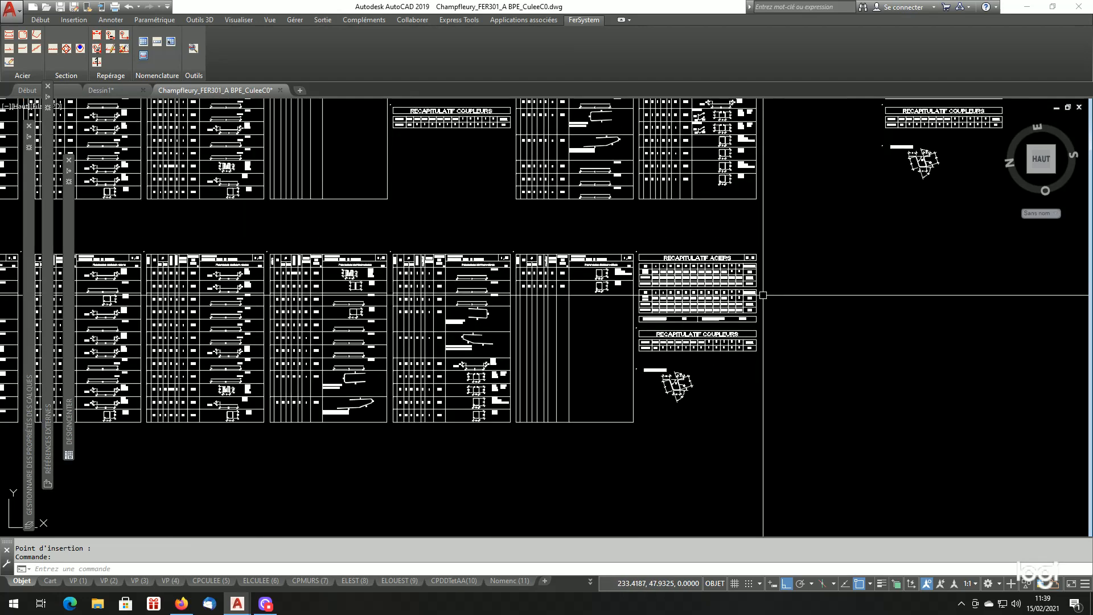
{"action": "left_click", "coordinate": [866, 181]}
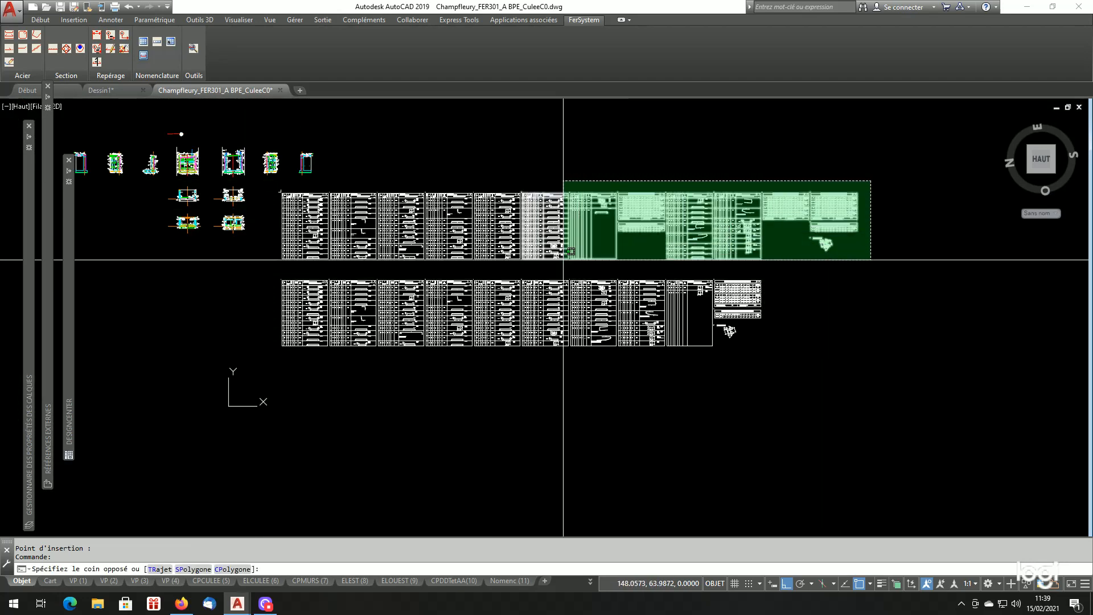
{"action": "left_click", "coordinate": [260, 262]}
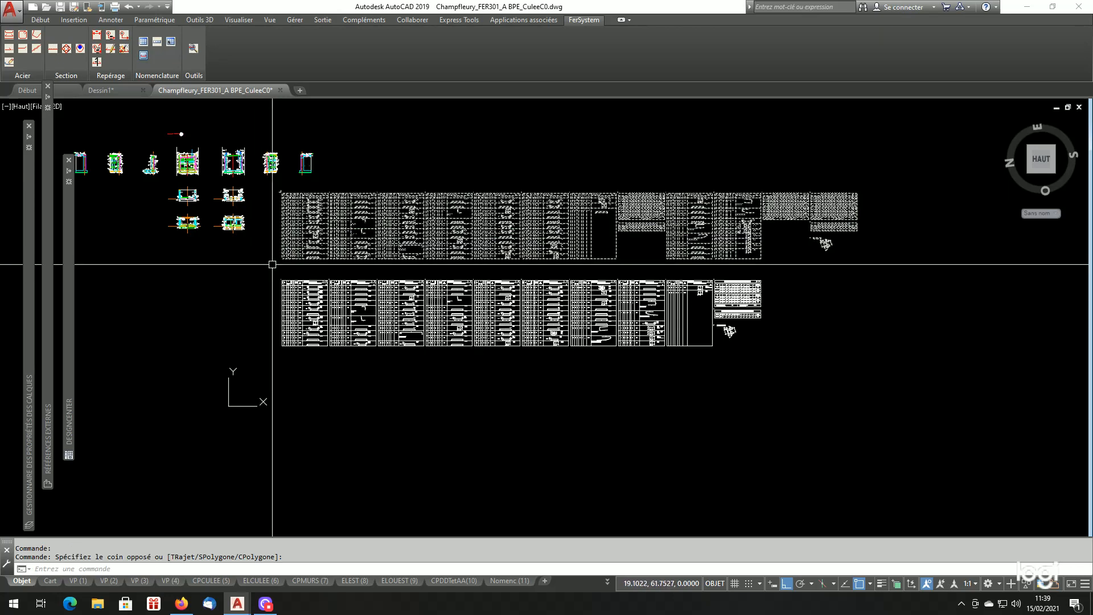
{"action": "type", "text": "ef"}
{"action": "key", "text": "Return"}
Step: Check the steel summary's total weight, and erase the steel and coupler summaries with the bending dimension sketch at the end of the Longrine schedule
{"action": "scroll", "coordinate": [735, 331], "scroll_direction": "up", "scroll_amount": 2}
{"action": "scroll", "coordinate": [708, 254], "scroll_direction": "up", "scroll_amount": 6}
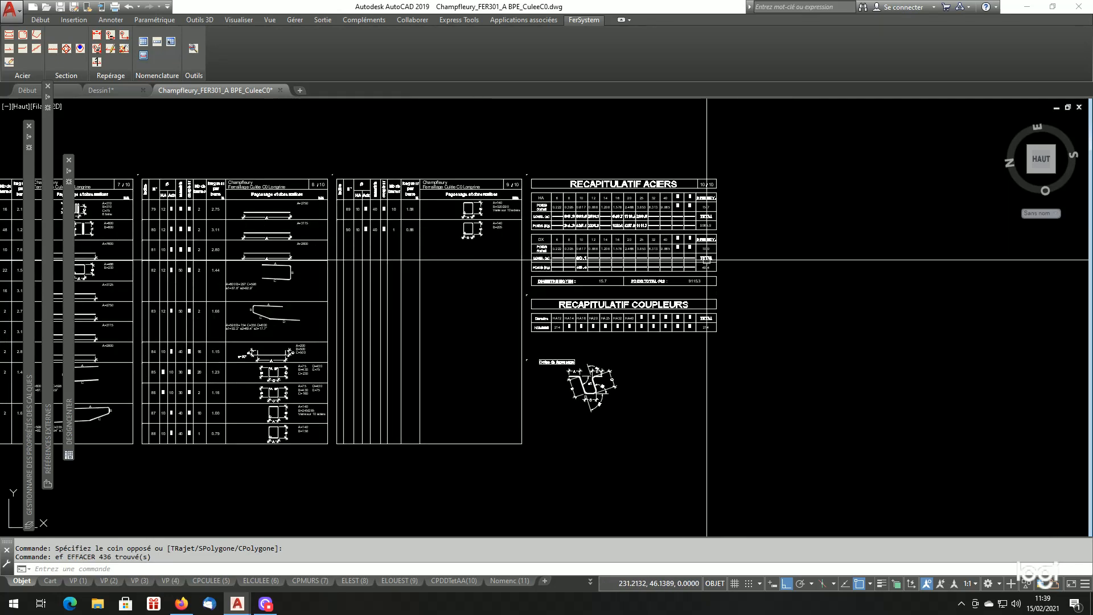
{"action": "scroll", "coordinate": [737, 302], "scroll_direction": "down", "scroll_amount": 4}
{"action": "scroll", "coordinate": [737, 304], "scroll_direction": "up", "scroll_amount": 2}
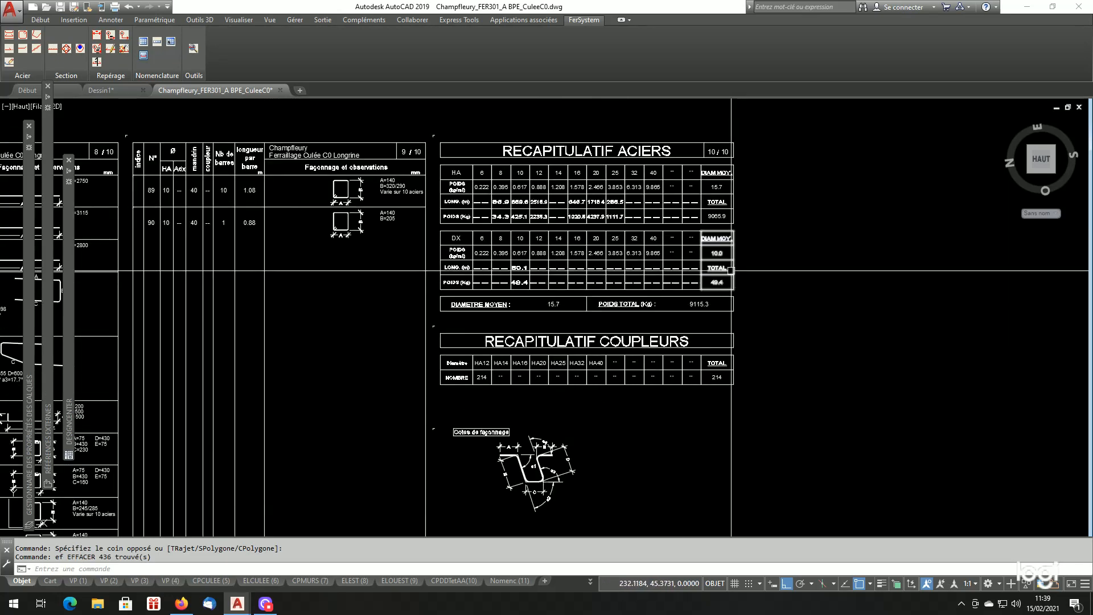
{"action": "scroll", "coordinate": [714, 307], "scroll_direction": "up", "scroll_amount": 2}
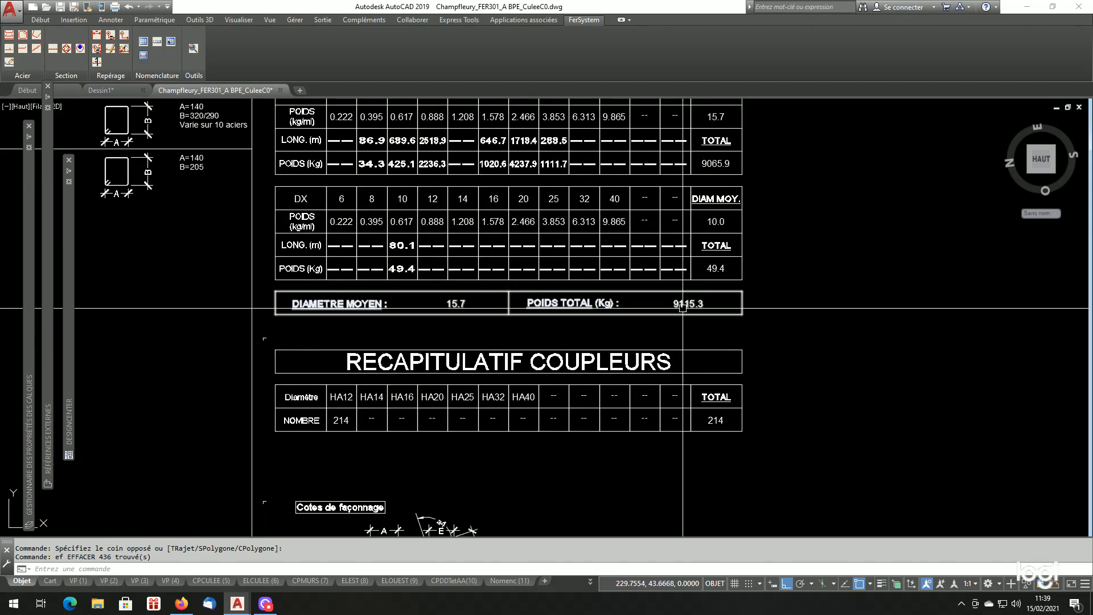
{"action": "scroll", "coordinate": [702, 311], "scroll_direction": "down", "scroll_amount": 4}
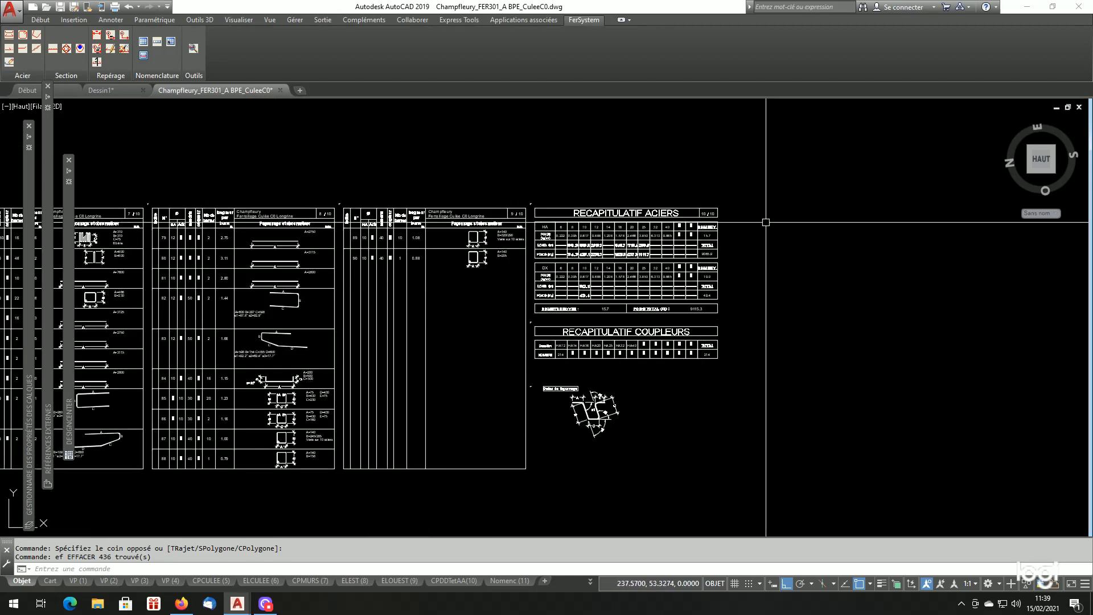
{"action": "left_click", "coordinate": [769, 188]}
{"action": "left_click", "coordinate": [545, 455]}
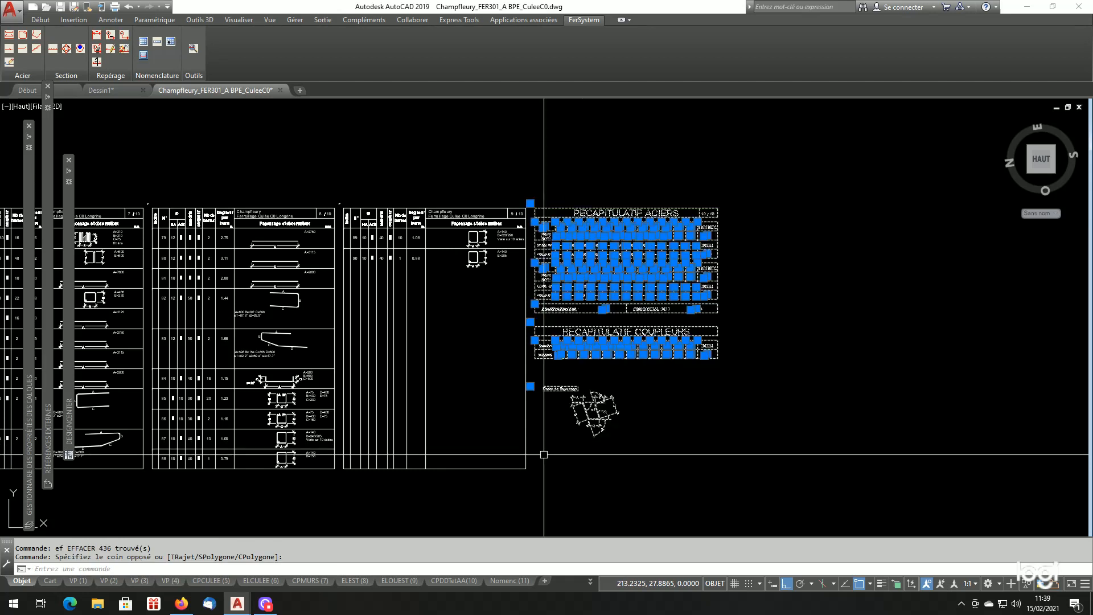
{"action": "key", "text": "Return"}
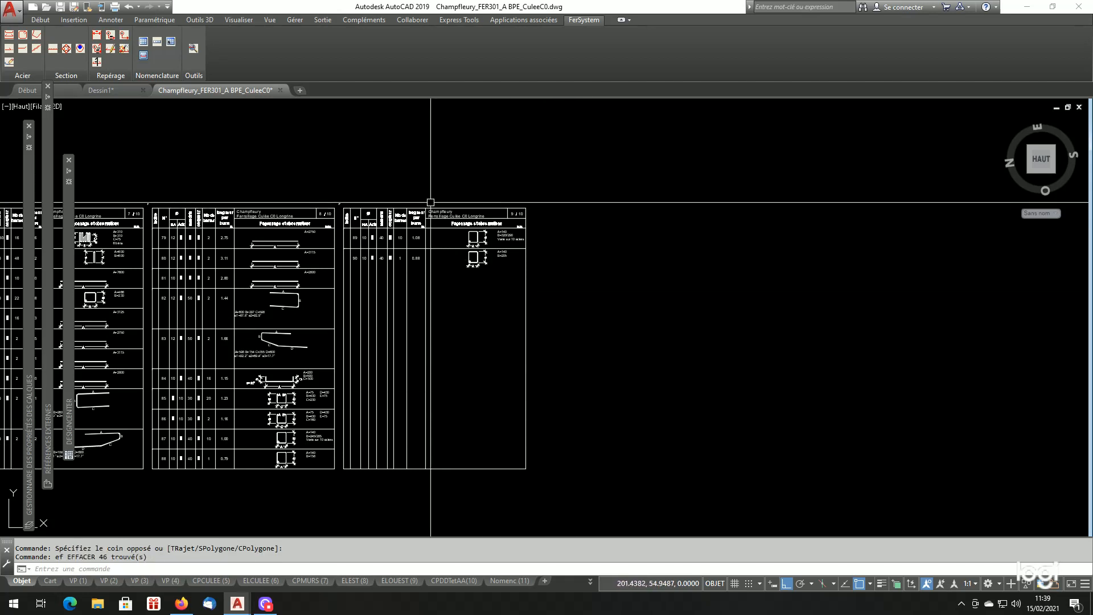
Step: Regenerate the steel and coupler summaries from all schedule tables, and check the total weight against the mark 1 row
{"action": "left_click", "coordinate": [170, 43]}
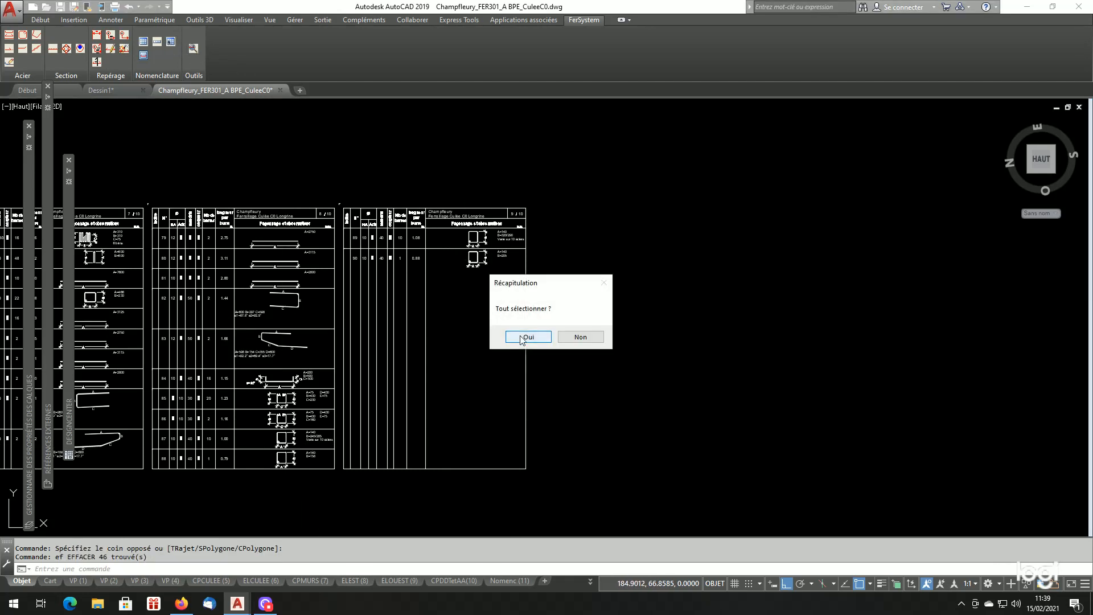
{"action": "left_click", "coordinate": [522, 337]}
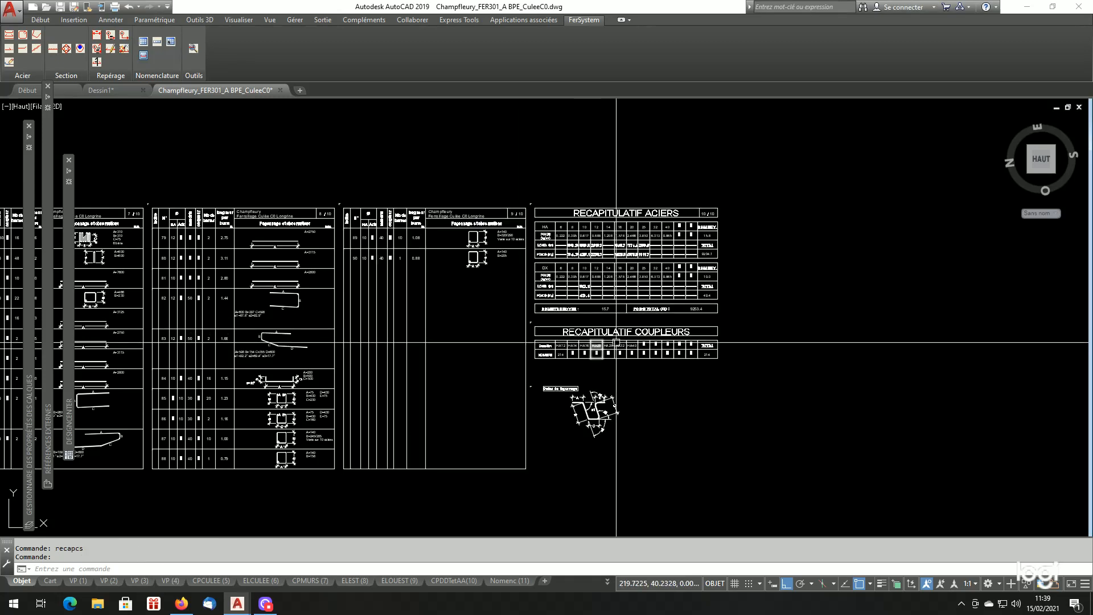
{"action": "scroll", "coordinate": [685, 301], "scroll_direction": "up", "scroll_amount": 5}
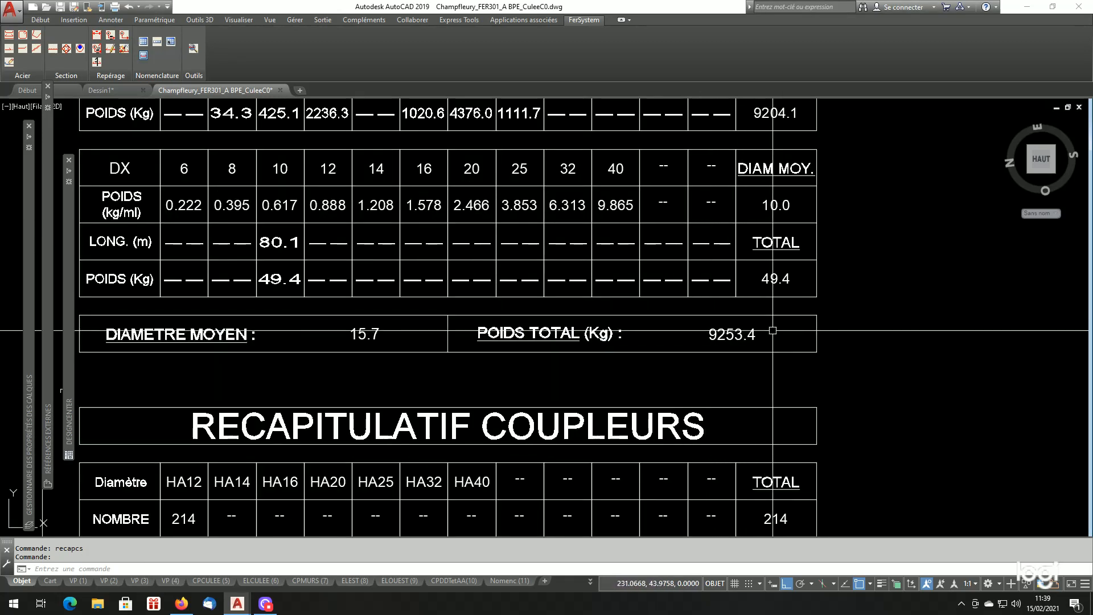
{"action": "scroll", "coordinate": [773, 331], "scroll_direction": "down", "scroll_amount": 8}
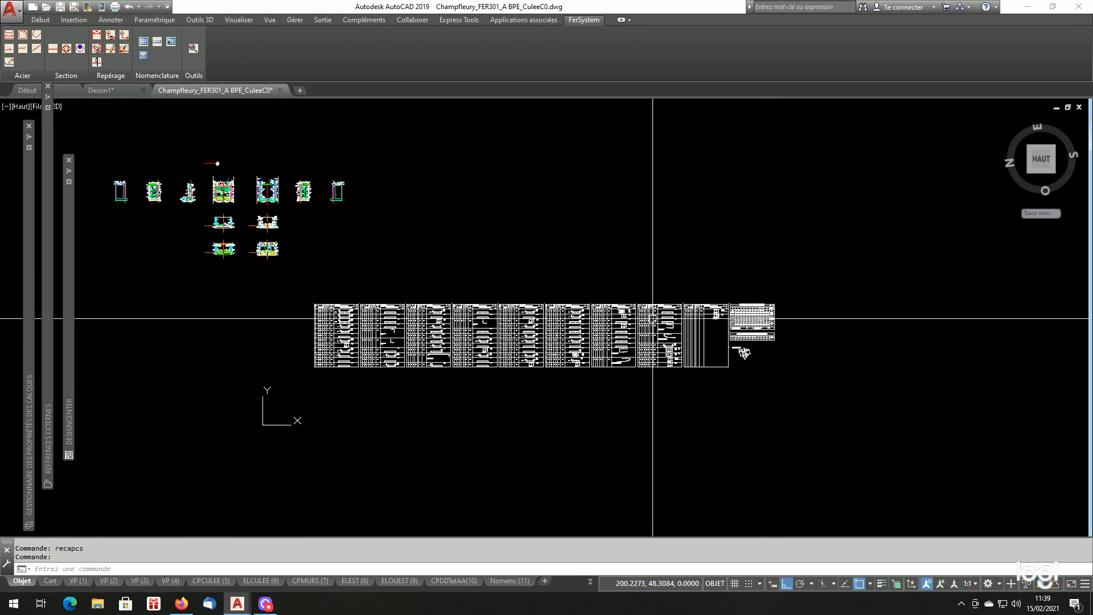
{"action": "scroll", "coordinate": [362, 318], "scroll_direction": "up", "scroll_amount": 6}
{"action": "scroll", "coordinate": [227, 306], "scroll_direction": "up", "scroll_amount": 4}
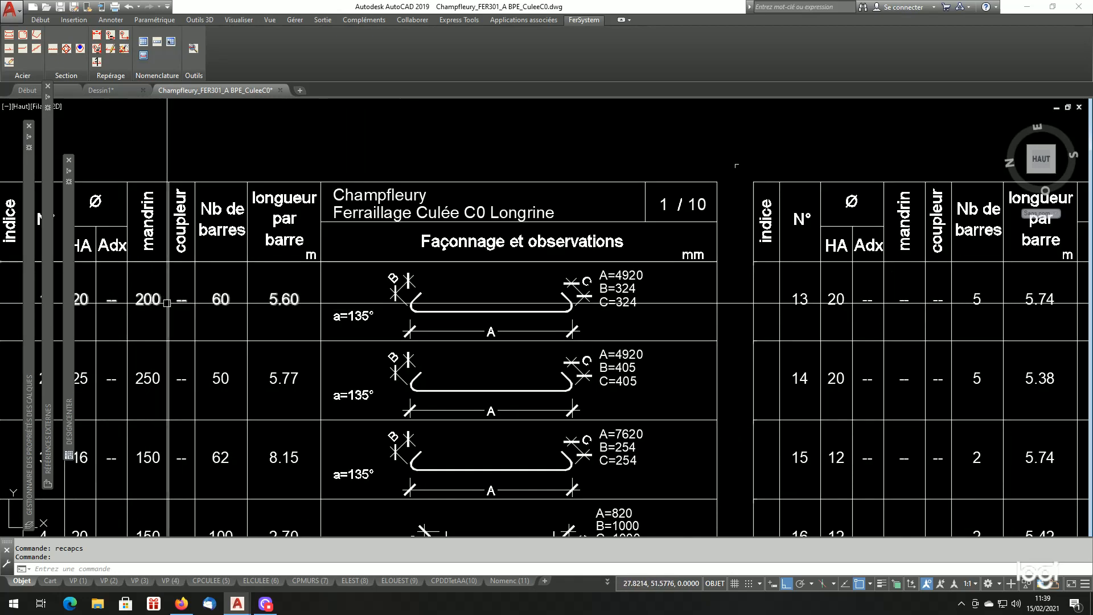
Step: Undo the summary regeneration and the erasures of the old summaries and the upper row of schedule tables
{"action": "scroll", "coordinate": [268, 293], "scroll_direction": "down", "scroll_amount": 7}
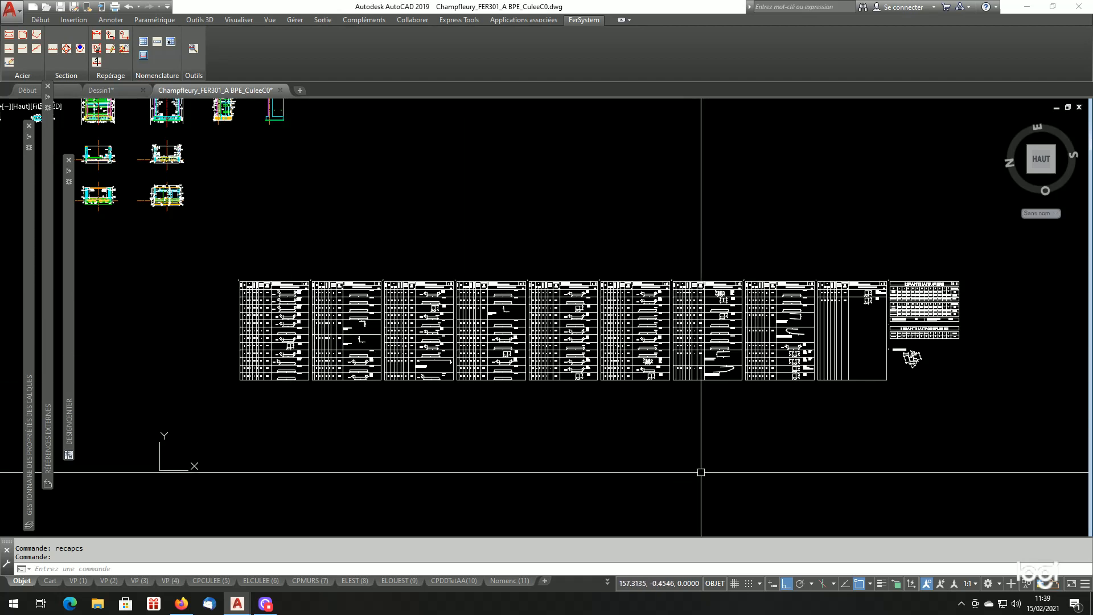
{"action": "key", "text": "Return"}
{"action": "type", "text": "u"}
{"action": "key", "text": "Return"}
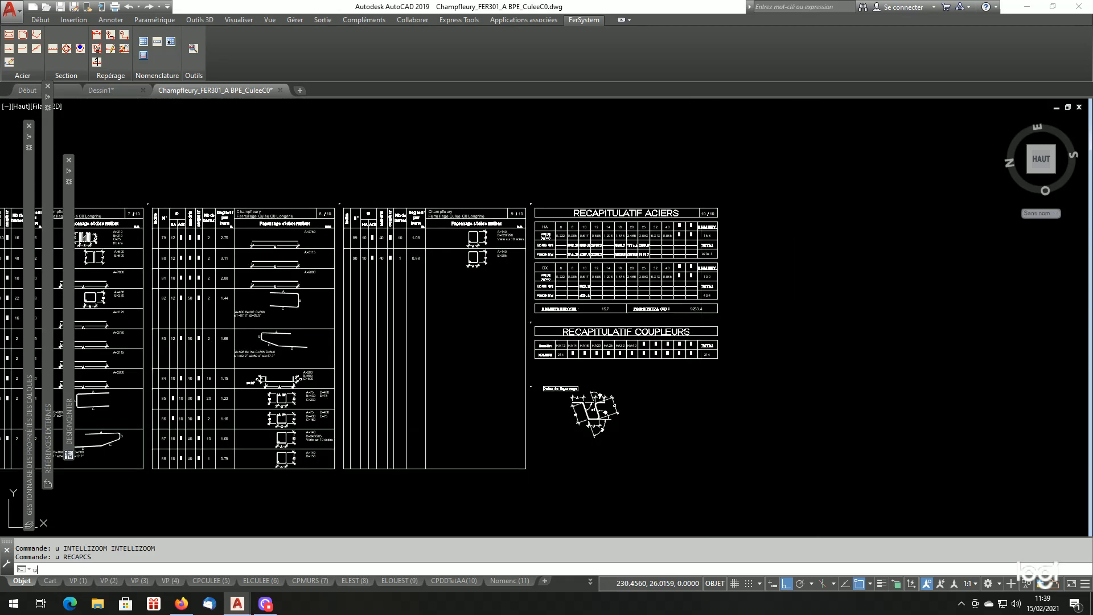
{"action": "type", "text": "u"}
{"action": "key", "text": "Return"}
{"action": "type", "text": "u"}
{"action": "key", "text": "Return"}
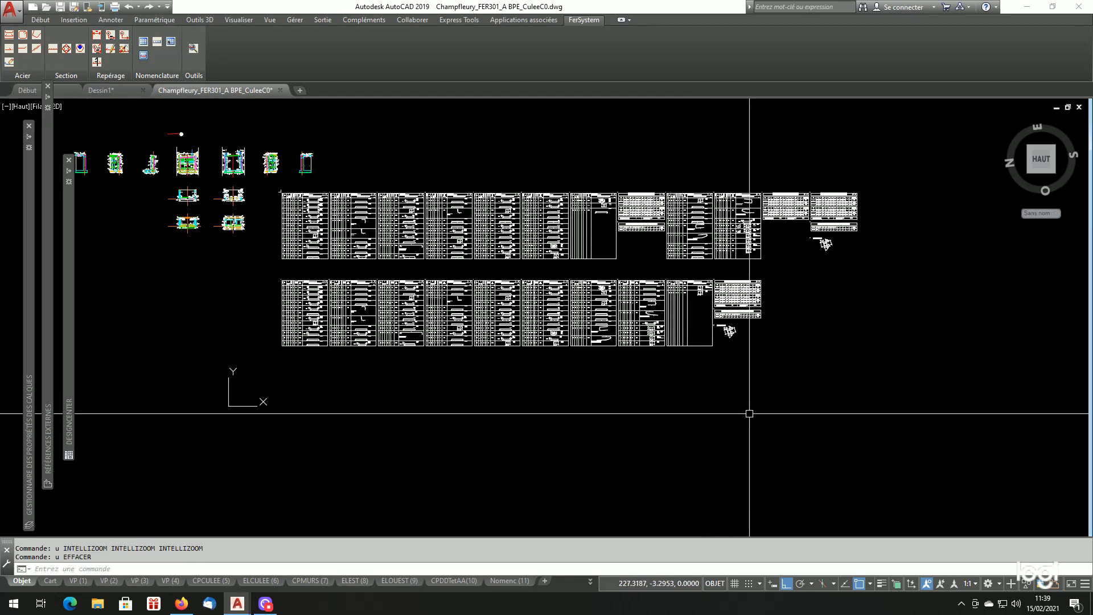
Step: Erase the entire lower row of Longrine schedule tables, including its summaries and bending dimension sketch
{"action": "left_click", "coordinate": [778, 275]}
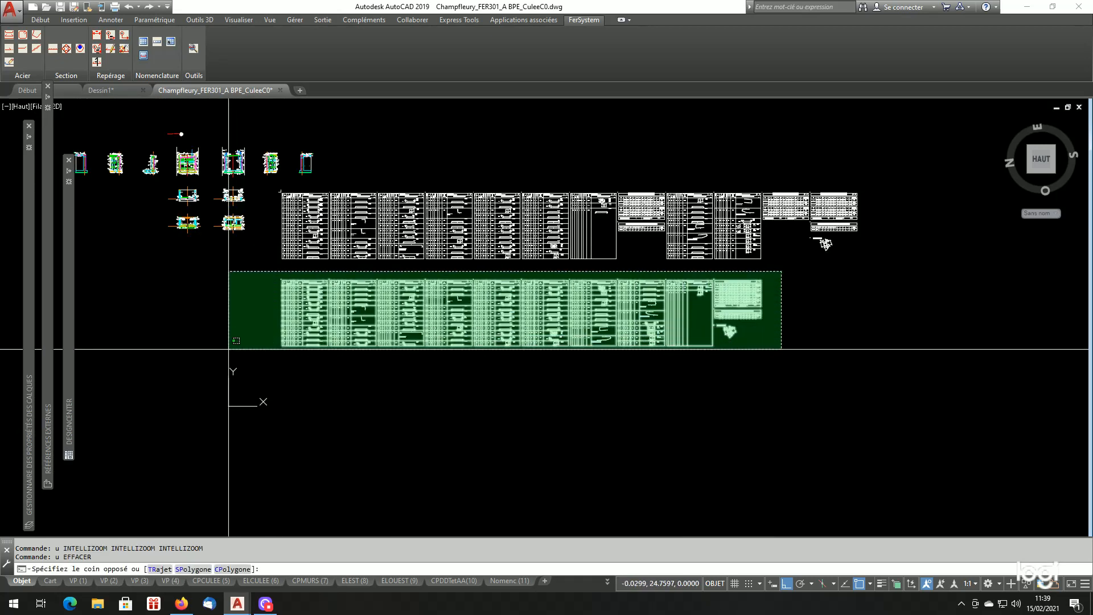
{"action": "left_click", "coordinate": [243, 357]}
{"action": "type", "text": "ef"}
{"action": "key", "text": "Return"}
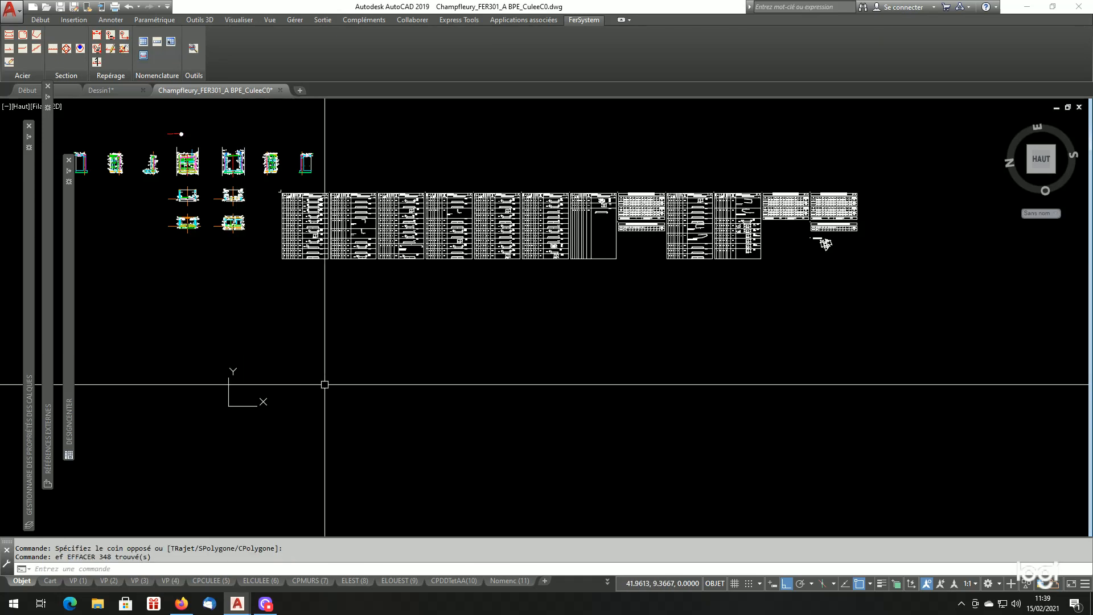
Step: Examine the remaining row of schedule tables, including the first table's bar rows and the intermediate steel and coupler summaries
{"action": "scroll", "coordinate": [324, 384], "scroll_direction": "down", "scroll_amount": 4}
{"action": "scroll", "coordinate": [379, 355], "scroll_direction": "up", "scroll_amount": 4}
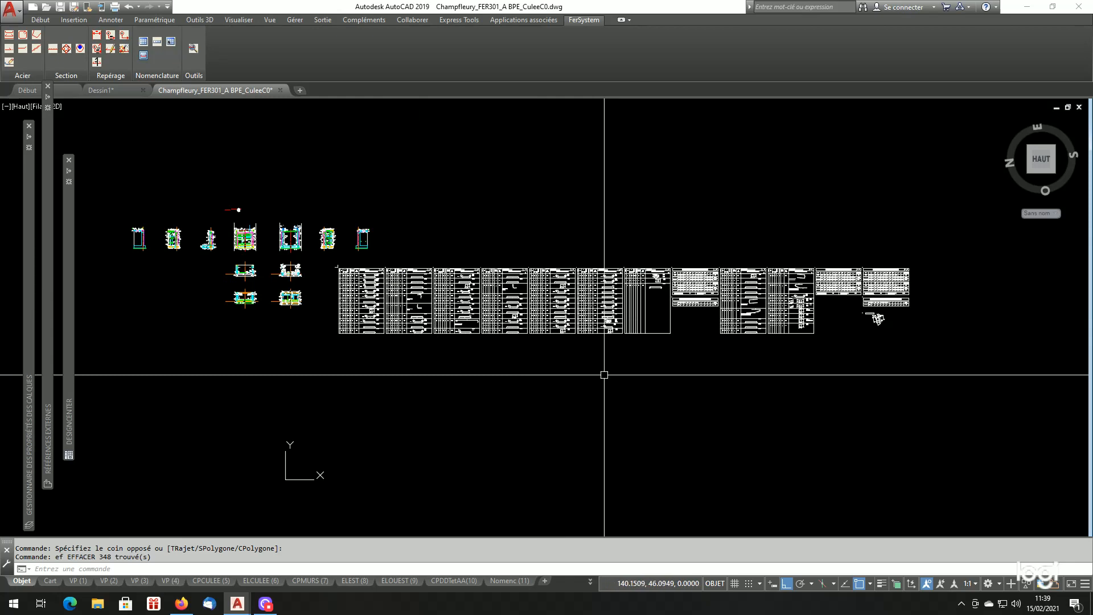
{"action": "scroll", "coordinate": [339, 300], "scroll_direction": "up", "scroll_amount": 6}
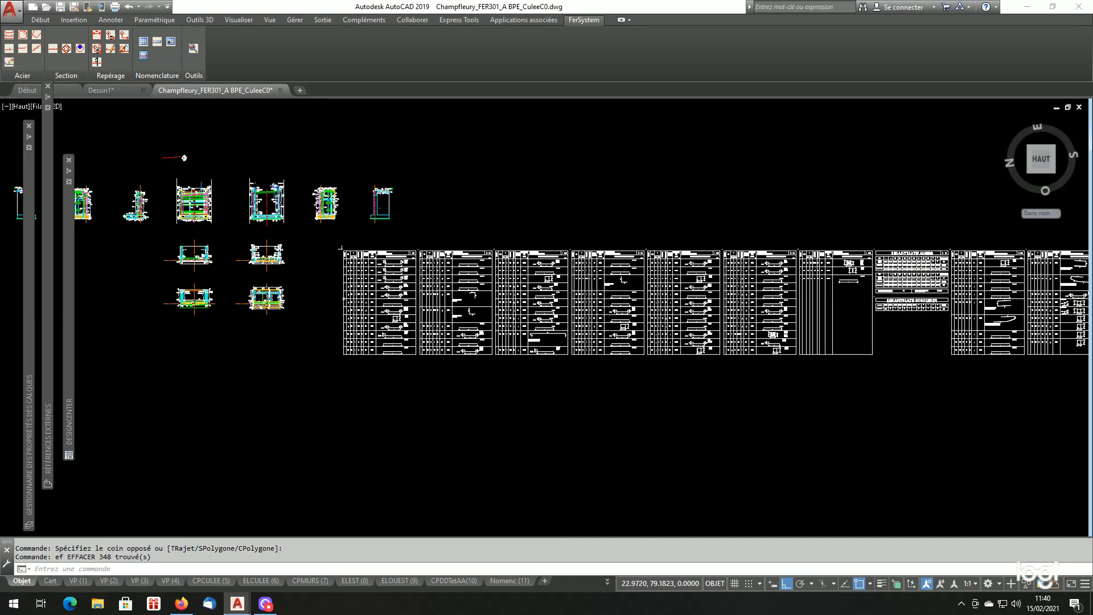
{"action": "scroll", "coordinate": [350, 421], "scroll_direction": "up", "scroll_amount": 5}
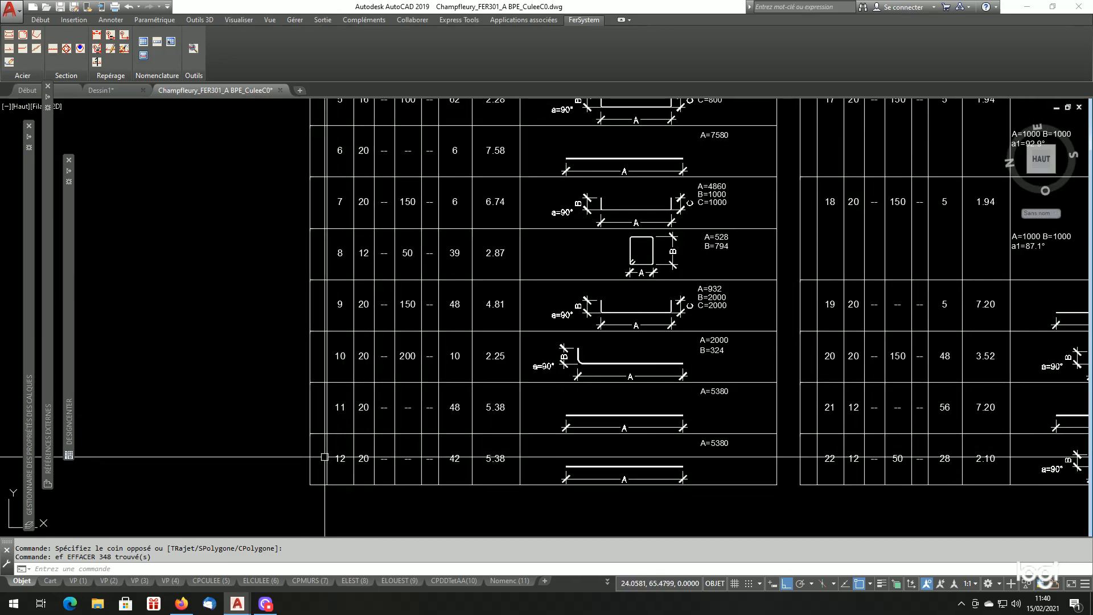
{"action": "scroll", "coordinate": [325, 447], "scroll_direction": "down", "scroll_amount": 5}
{"action": "scroll", "coordinate": [322, 443], "scroll_direction": "down", "scroll_amount": 6}
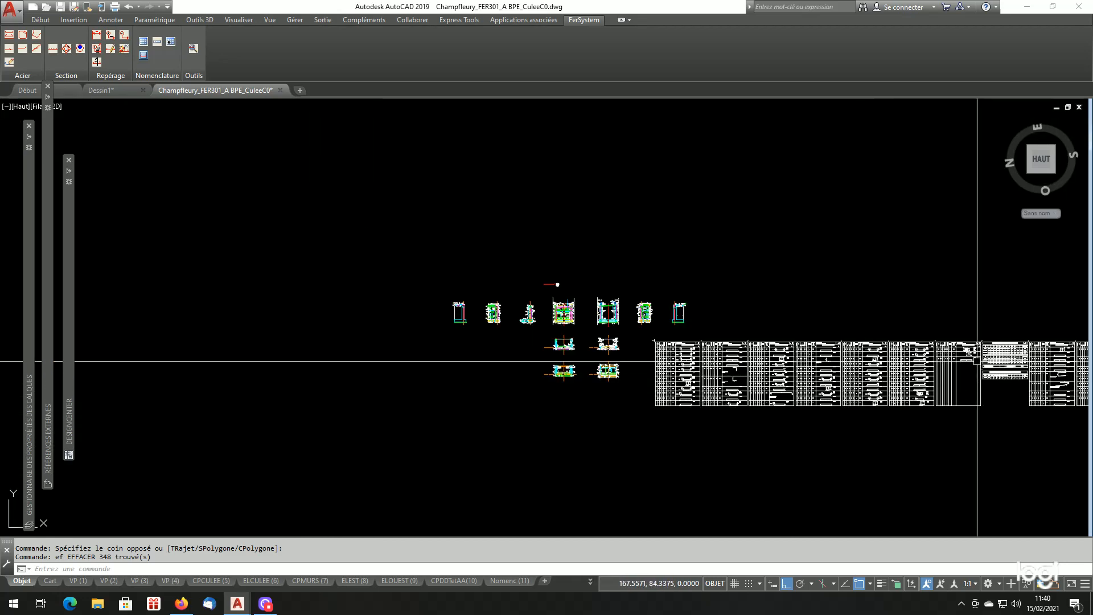
{"action": "scroll", "coordinate": [932, 359], "scroll_direction": "up", "scroll_amount": 10}
{"action": "scroll", "coordinate": [932, 359], "scroll_direction": "down", "scroll_amount": 8}
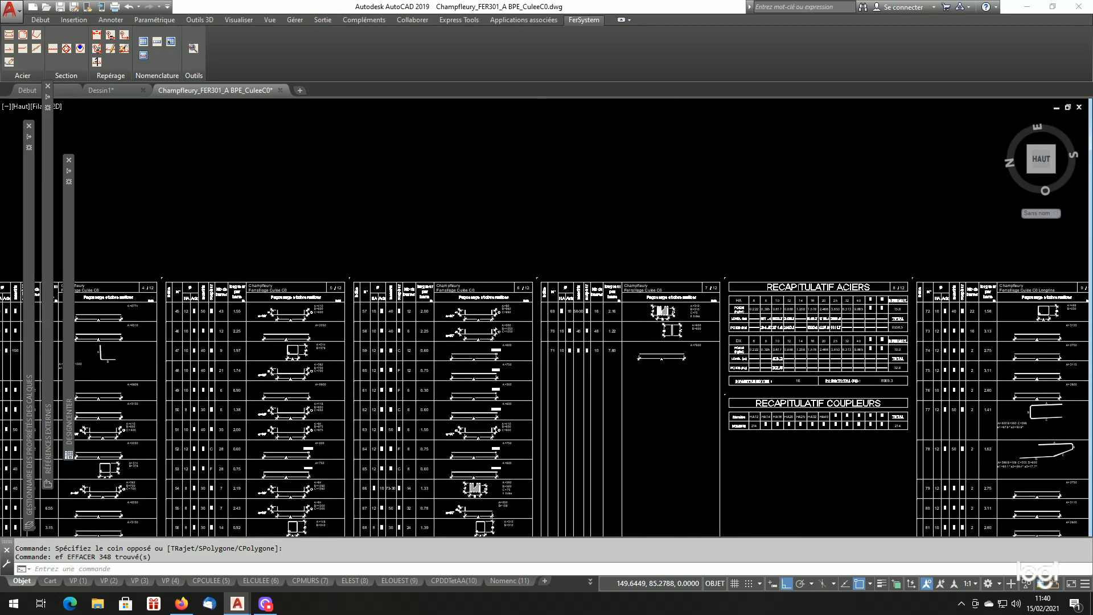
{"action": "scroll", "coordinate": [644, 377], "scroll_direction": "up", "scroll_amount": 3}
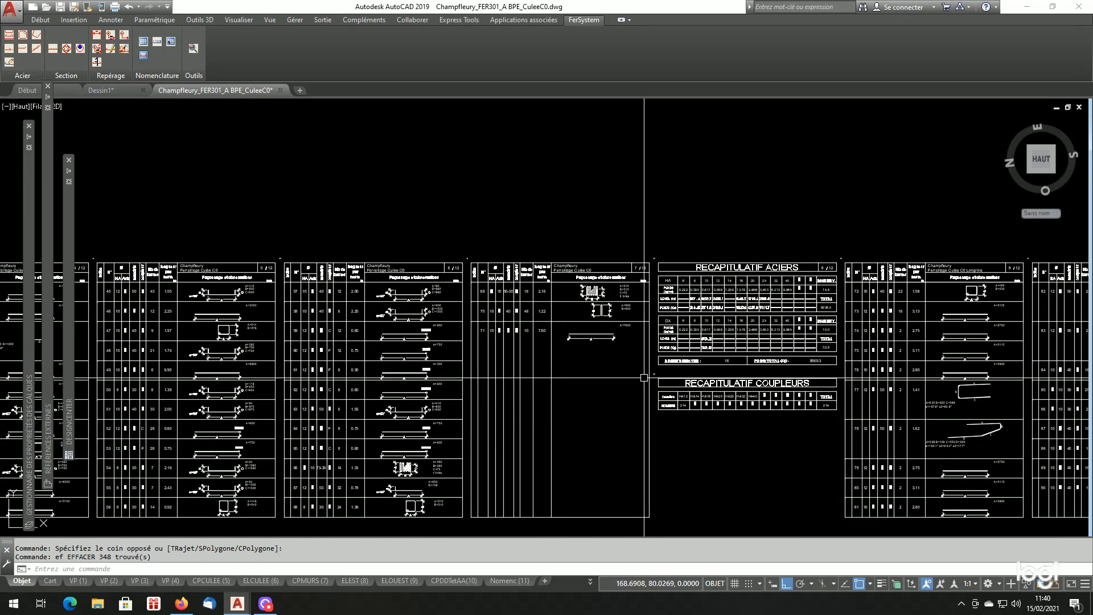
Step: Examine the remaining row of schedule tables, especially the Longrine tables for marks 72 to 90 and the final summaries
{"action": "scroll", "coordinate": [645, 378], "scroll_direction": "down", "scroll_amount": 3}
{"action": "scroll", "coordinate": [732, 378], "scroll_direction": "up", "scroll_amount": 1}
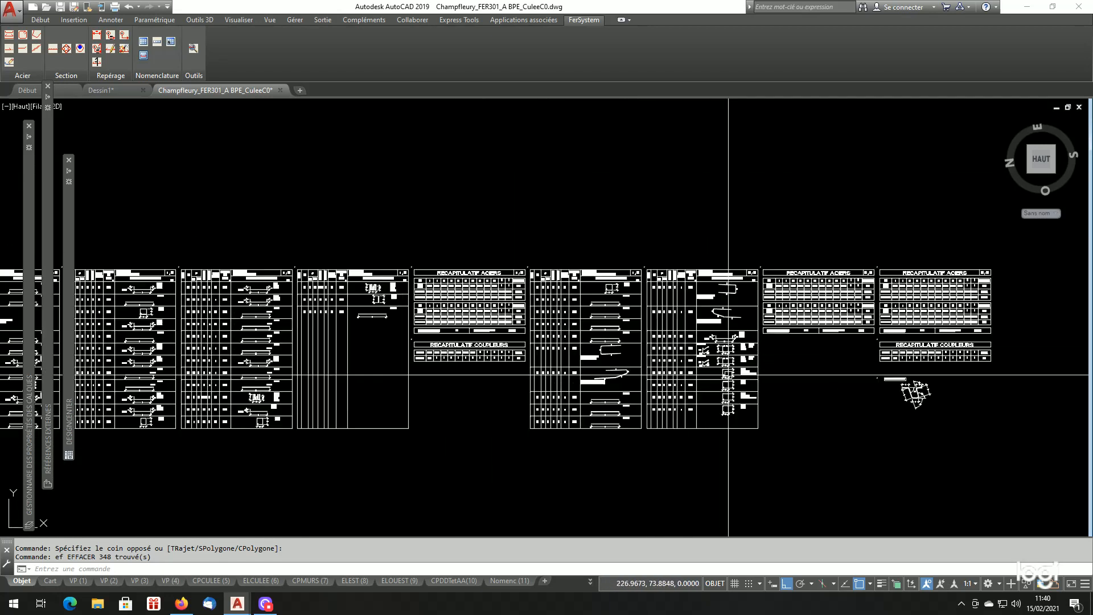
{"action": "scroll", "coordinate": [733, 378], "scroll_direction": "up", "scroll_amount": 4}
{"action": "scroll", "coordinate": [652, 474], "scroll_direction": "up", "scroll_amount": 1}
{"action": "scroll", "coordinate": [652, 475], "scroll_direction": "down", "scroll_amount": 5}
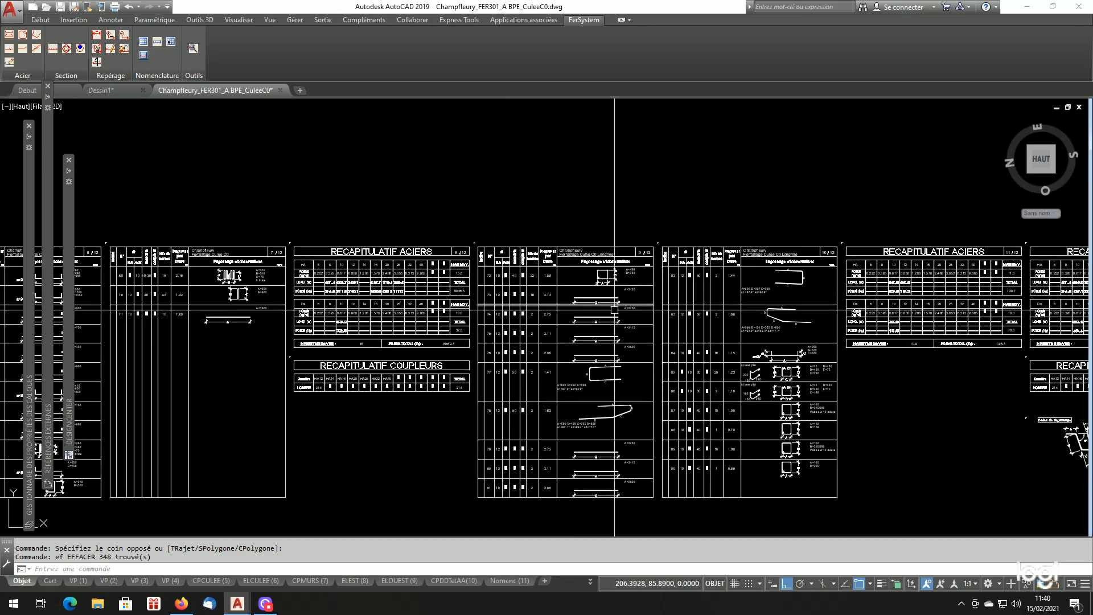
{"action": "scroll", "coordinate": [652, 474], "scroll_direction": "up", "scroll_amount": 7}
{"action": "scroll", "coordinate": [652, 474], "scroll_direction": "up", "scroll_amount": 1}
{"action": "scroll", "coordinate": [652, 474], "scroll_direction": "down", "scroll_amount": 5}
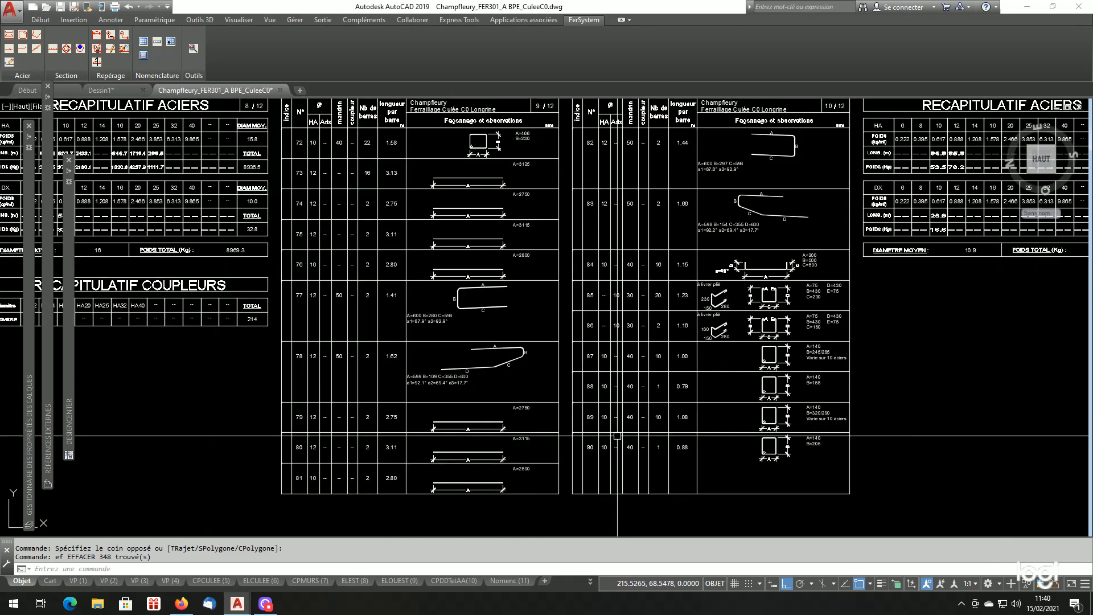
{"action": "scroll", "coordinate": [645, 473], "scroll_direction": "up", "scroll_amount": 2}
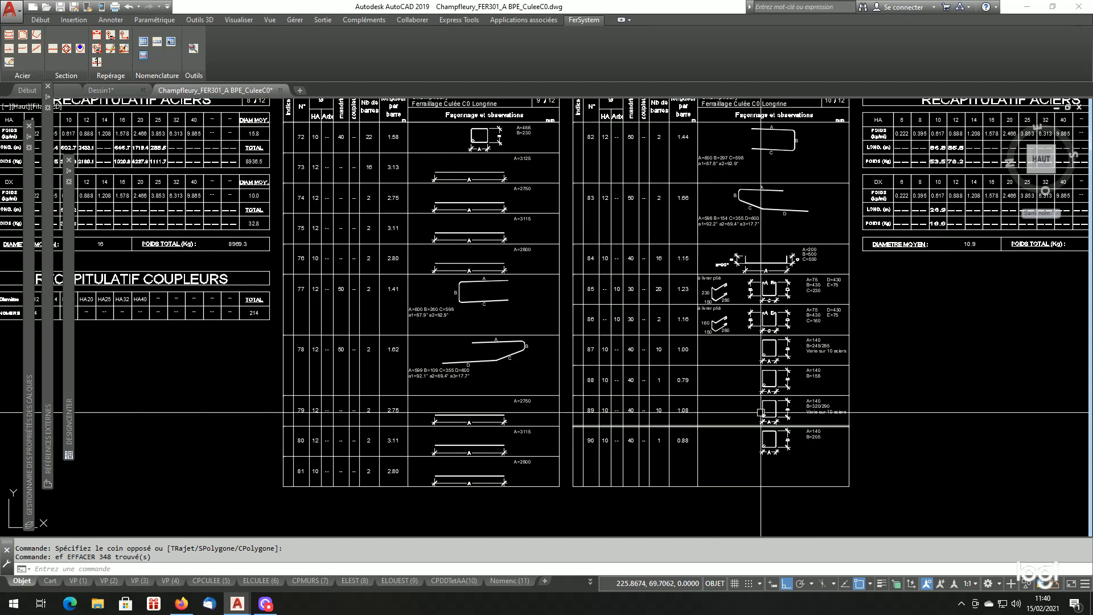
{"action": "scroll", "coordinate": [780, 382], "scroll_direction": "down", "scroll_amount": 4}
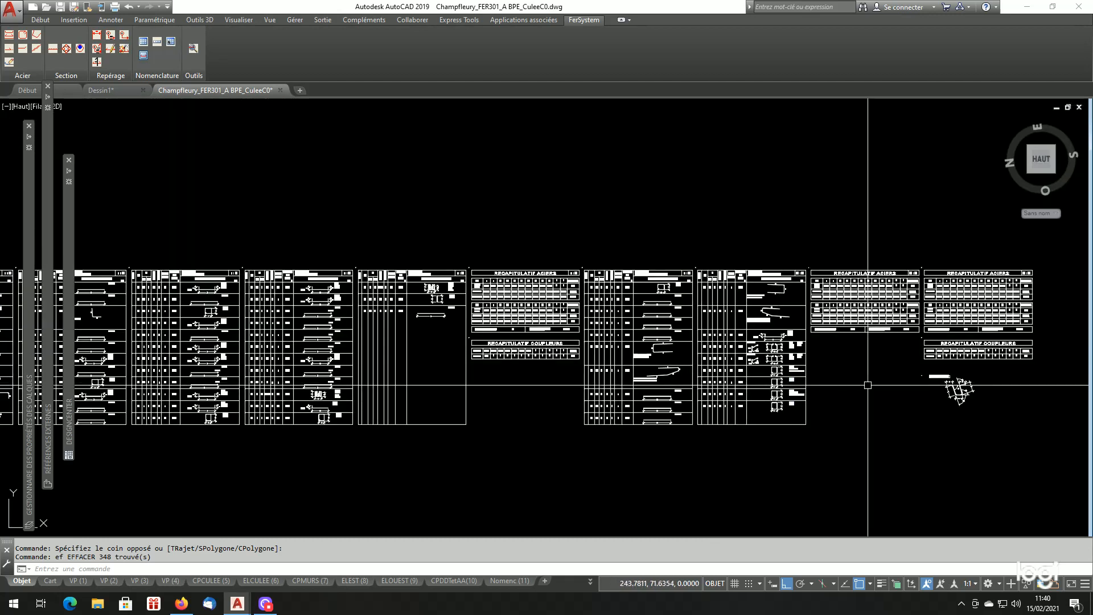
{"action": "scroll", "coordinate": [866, 384], "scroll_direction": "down", "scroll_amount": 2}
{"action": "scroll", "coordinate": [313, 427], "scroll_direction": "down", "scroll_amount": 2}
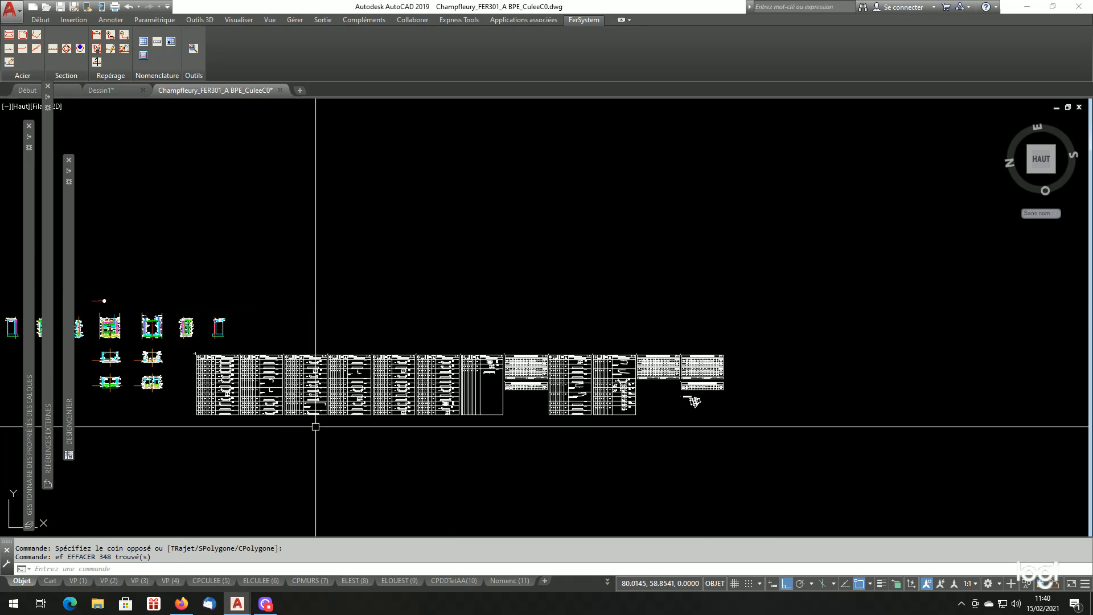
{"action": "scroll", "coordinate": [190, 433], "scroll_direction": "up", "scroll_amount": 2}
{"action": "scroll", "coordinate": [188, 427], "scroll_direction": "up", "scroll_amount": 2}
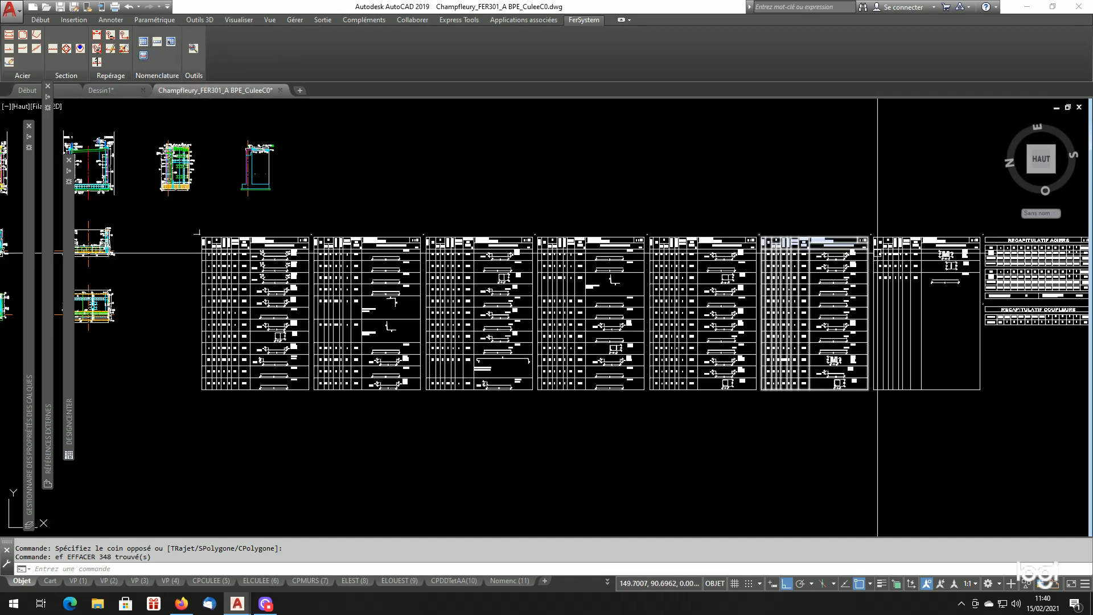
{"action": "scroll", "coordinate": [886, 284], "scroll_direction": "up", "scroll_amount": 4}
{"action": "scroll", "coordinate": [886, 285], "scroll_direction": "down", "scroll_amount": 4}
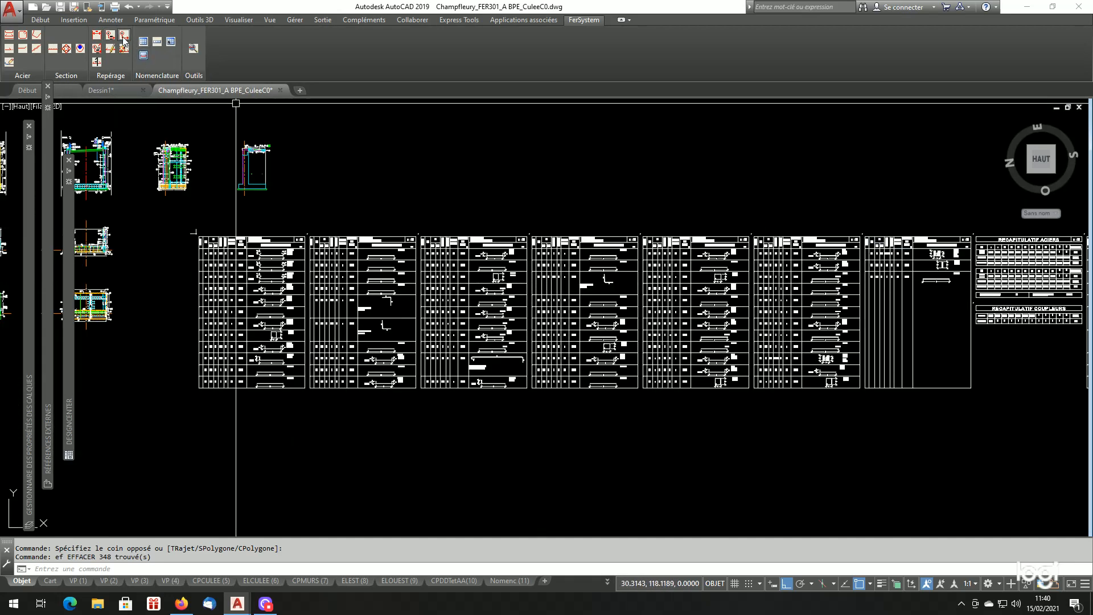
Step: Generate a general schedule filtered to marks 1 to 71 with the recapitulation enabled, placing it below the first table of the existing row
{"action": "left_click", "coordinate": [144, 42]}
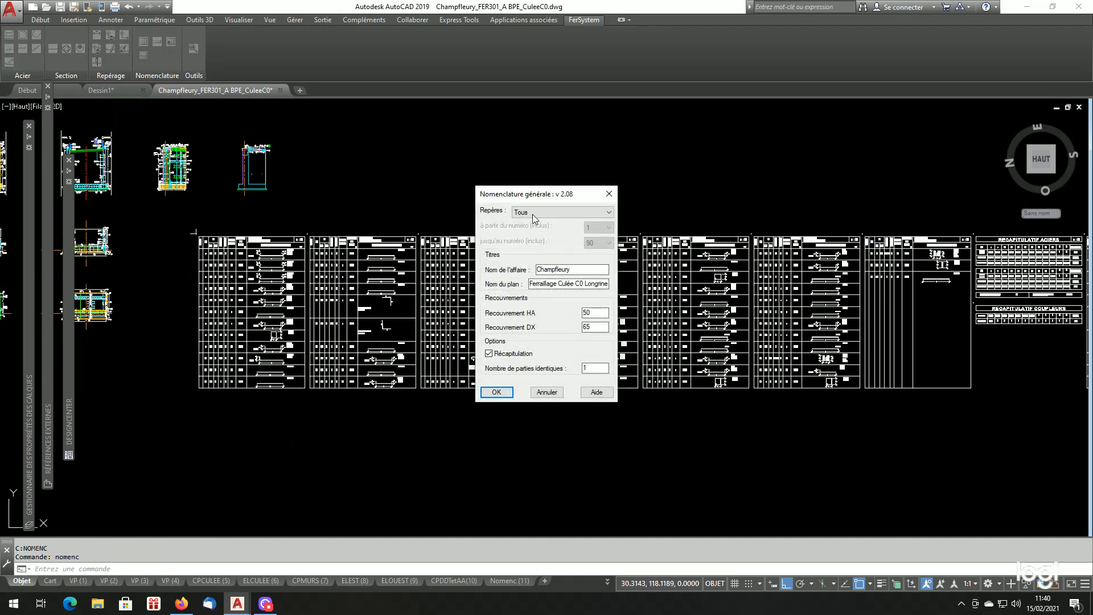
{"action": "left_click", "coordinate": [535, 212]}
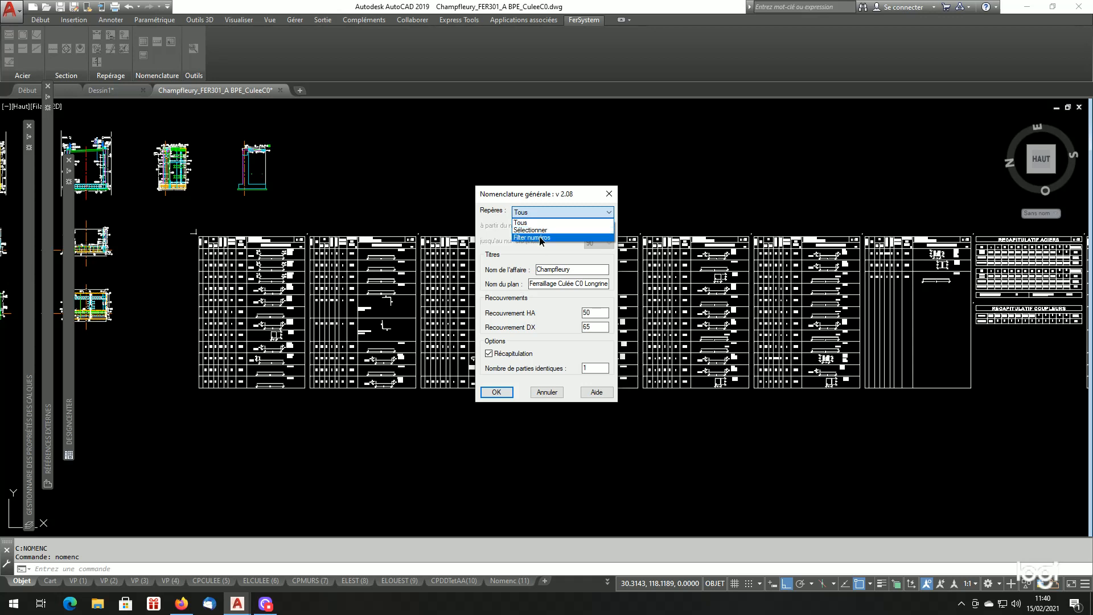
{"action": "left_click", "coordinate": [541, 238]}
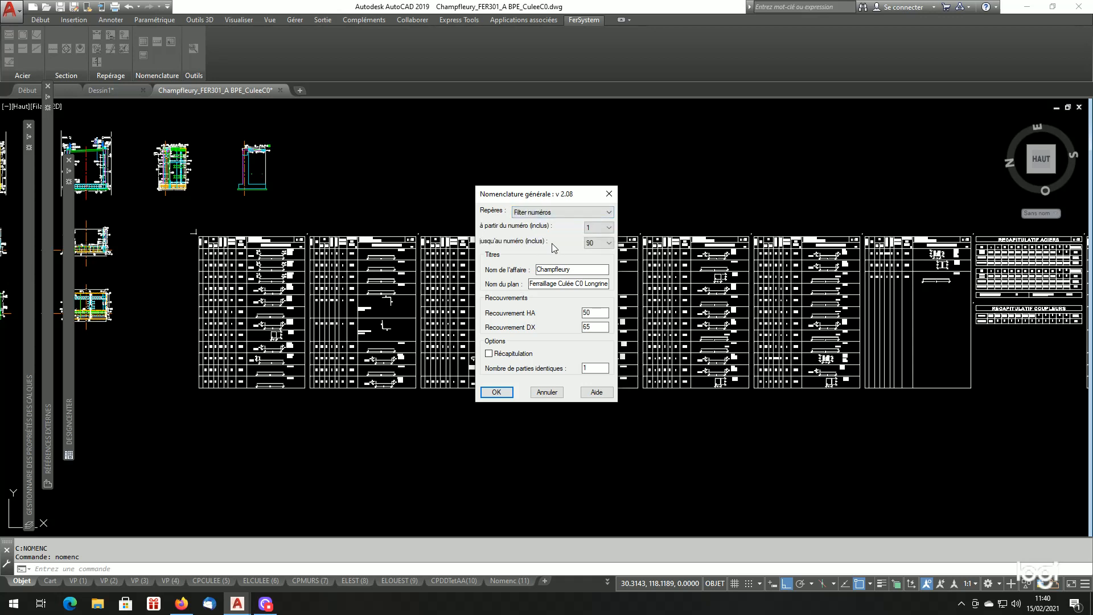
{"action": "left_click", "coordinate": [598, 243]}
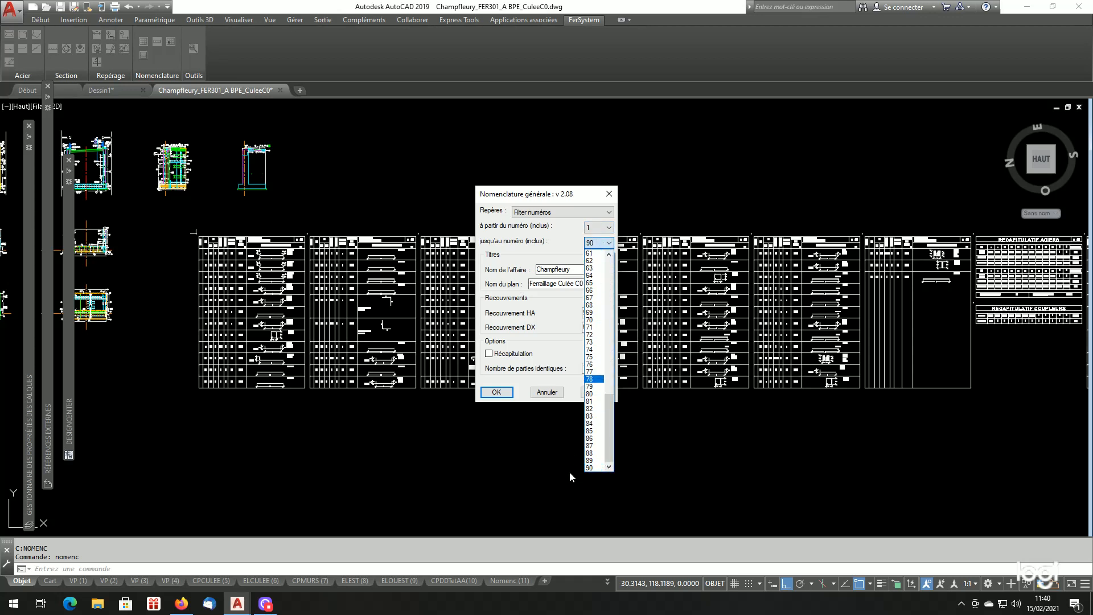
{"action": "left_click", "coordinate": [596, 328]}
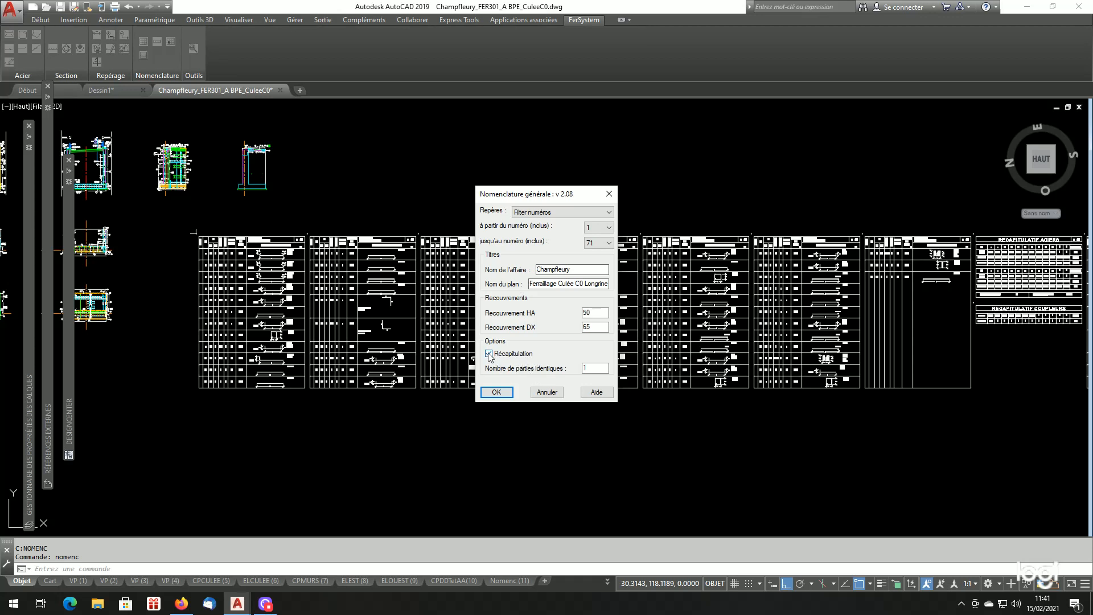
{"action": "left_click", "coordinate": [506, 394]}
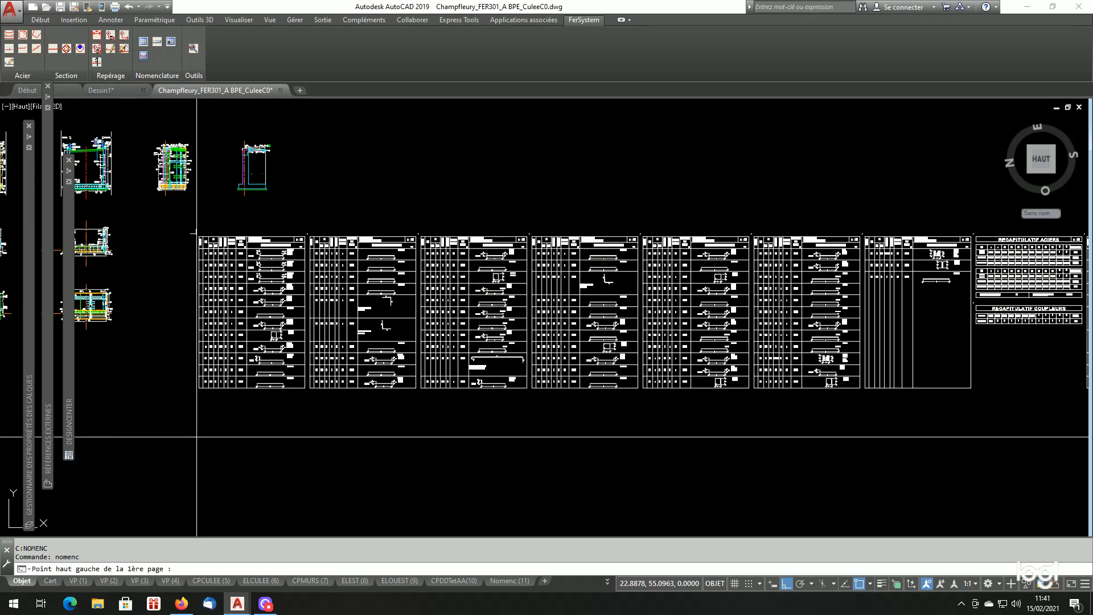
{"action": "left_click", "coordinate": [196, 438]}
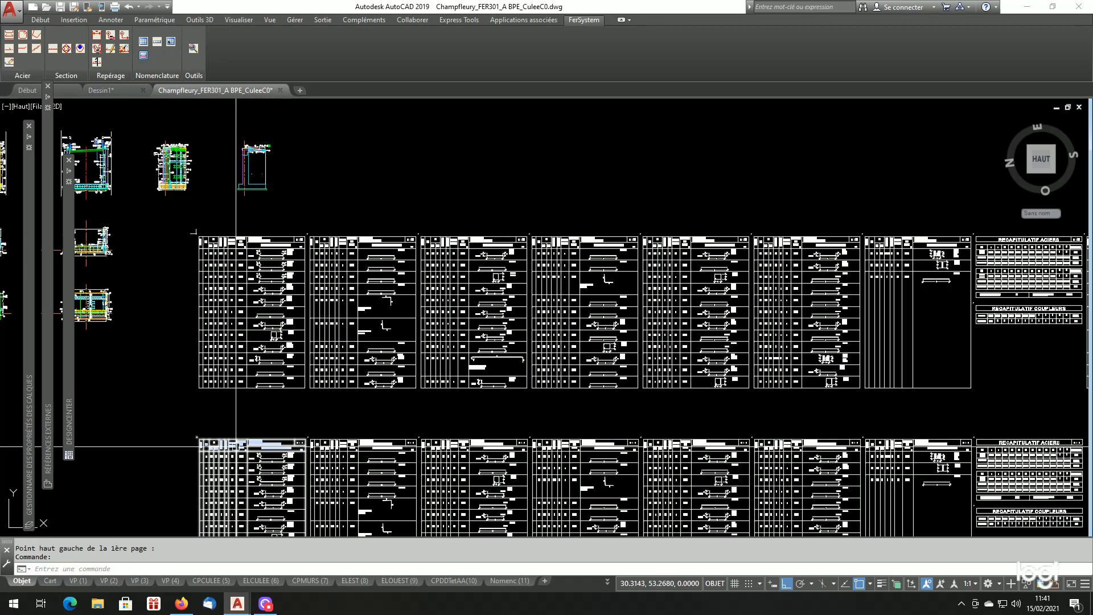
Step: Examine the new row of schedule tables and compare its steel and coupler summaries with those in the upper row
{"action": "scroll", "coordinate": [302, 368], "scroll_direction": "down", "scroll_amount": 2}
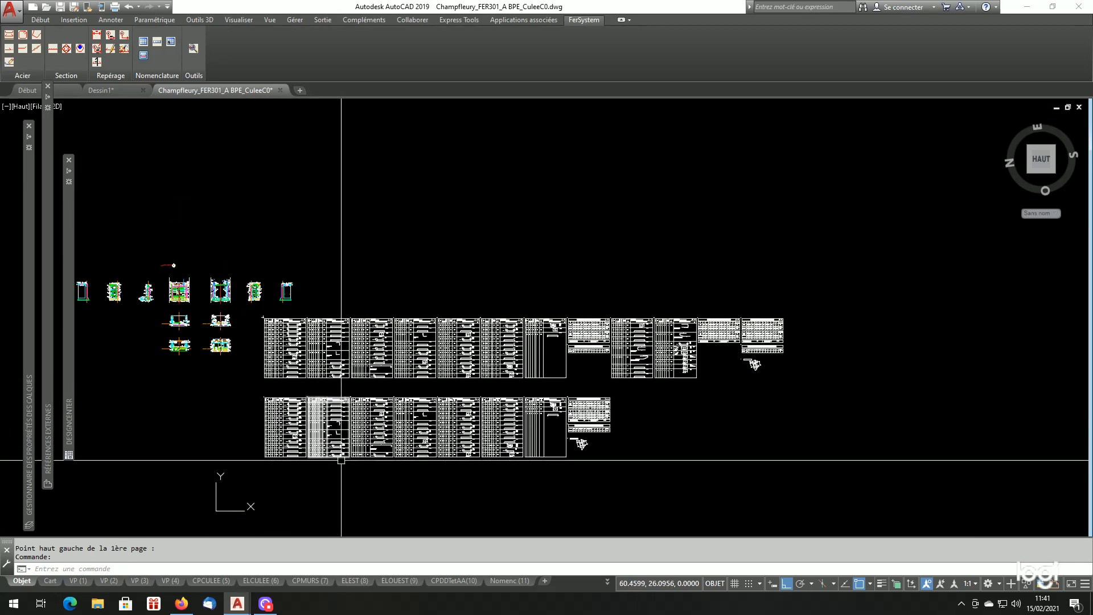
{"action": "scroll", "coordinate": [336, 452], "scroll_direction": "up", "scroll_amount": 2}
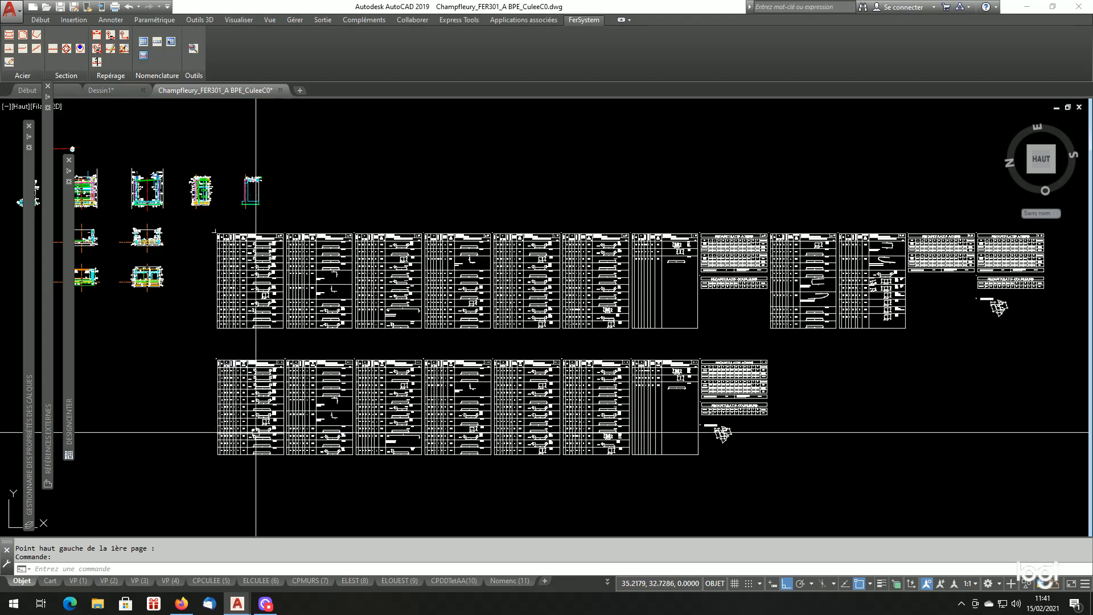
{"action": "scroll", "coordinate": [251, 432], "scroll_direction": "up", "scroll_amount": 1}
{"action": "scroll", "coordinate": [934, 372], "scroll_direction": "up", "scroll_amount": 5}
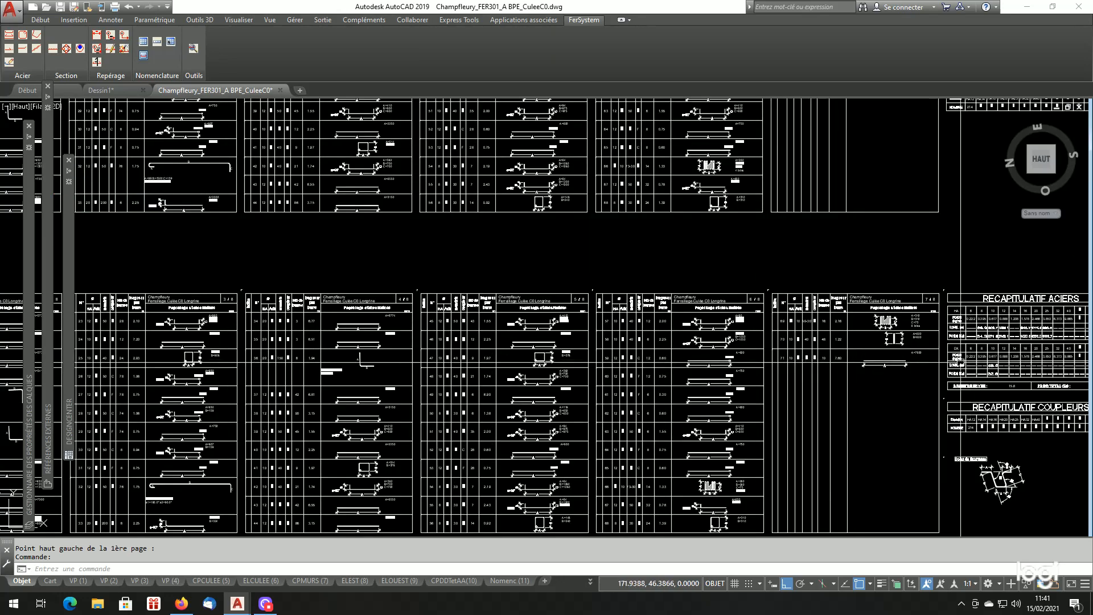
{"action": "scroll", "coordinate": [659, 383], "scroll_direction": "down", "scroll_amount": 4}
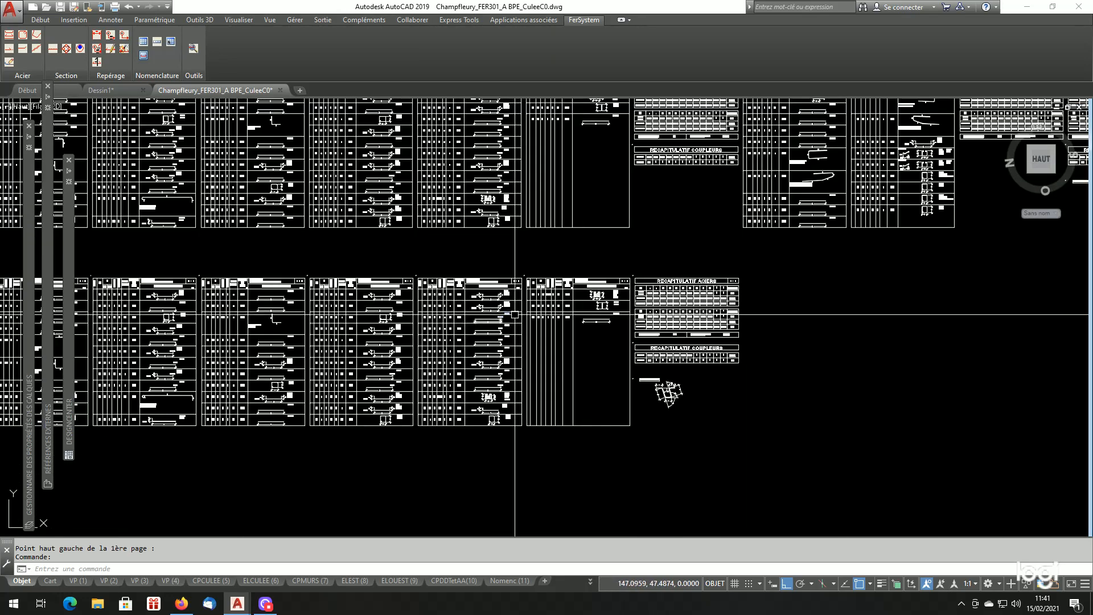
{"action": "scroll", "coordinate": [791, 336], "scroll_direction": "up", "scroll_amount": 3}
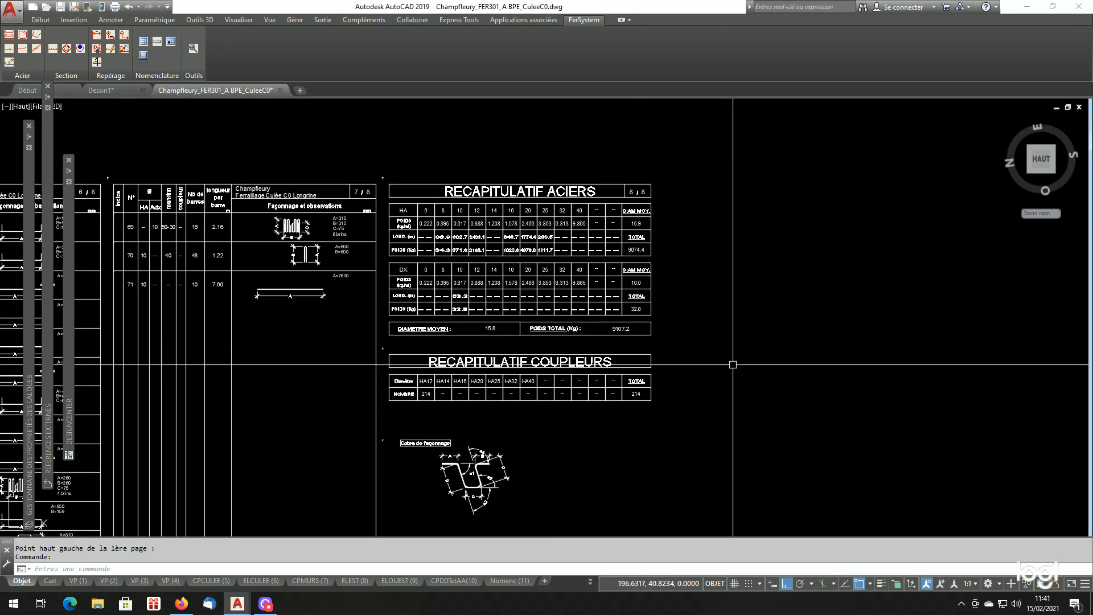
{"action": "scroll", "coordinate": [733, 364], "scroll_direction": "down", "scroll_amount": 4}
{"action": "scroll", "coordinate": [681, 189], "scroll_direction": "up", "scroll_amount": 4}
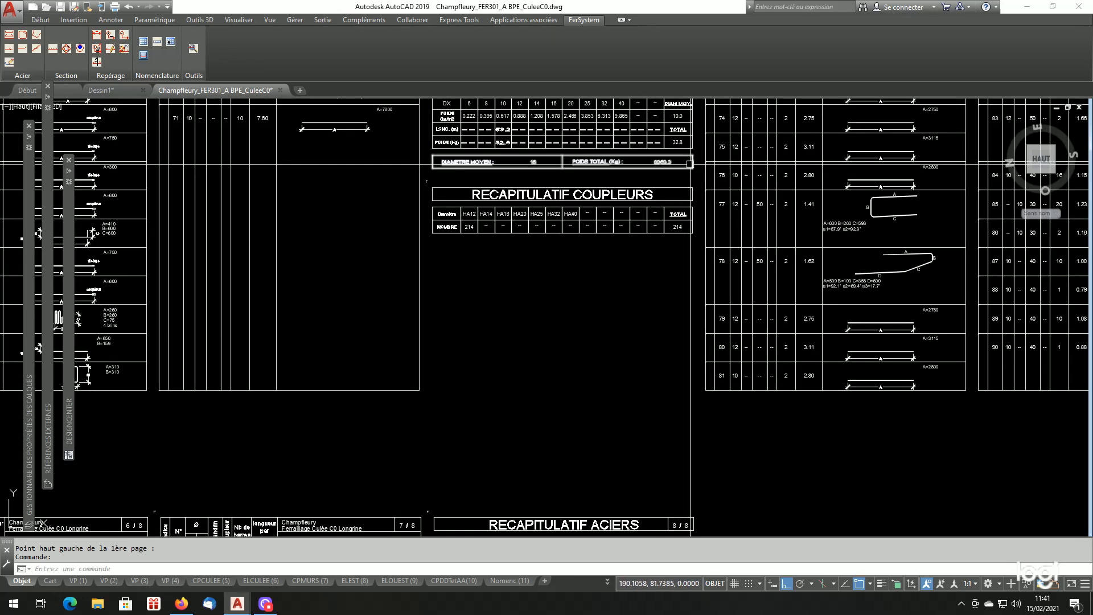
{"action": "scroll", "coordinate": [678, 296], "scroll_direction": "down", "scroll_amount": 4}
{"action": "scroll", "coordinate": [570, 232], "scroll_direction": "up", "scroll_amount": 3}
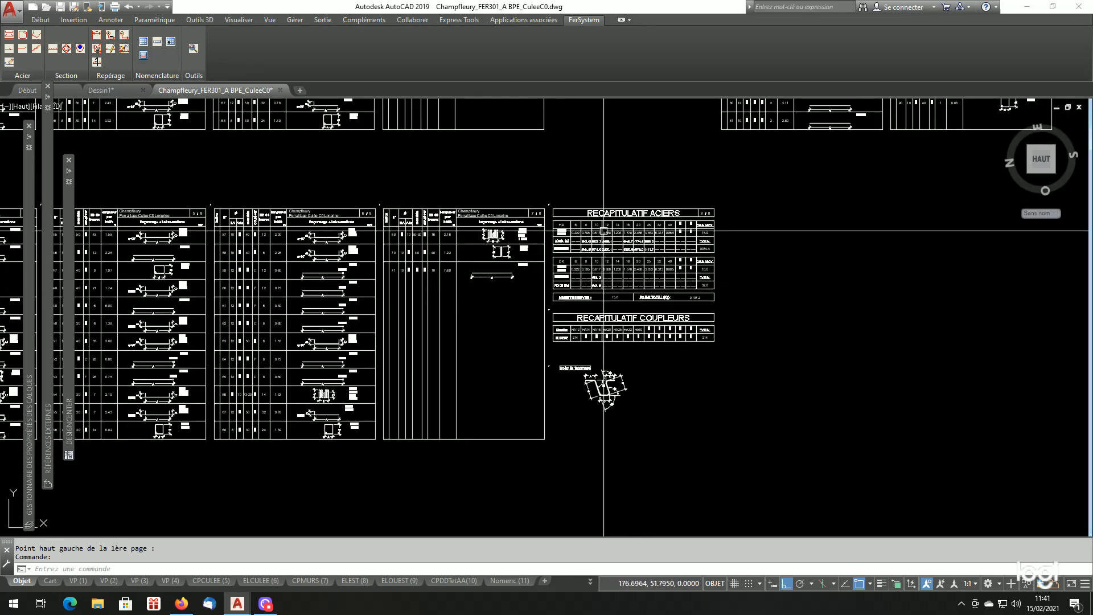
Step: Draw a 21-unit horizontal guide line from the upper-left reference corner of the new steel summary page, across its top
{"action": "scroll", "coordinate": [573, 209], "scroll_direction": "up", "scroll_amount": 1}
{"action": "scroll", "coordinate": [573, 209], "scroll_direction": "up", "scroll_amount": 2}
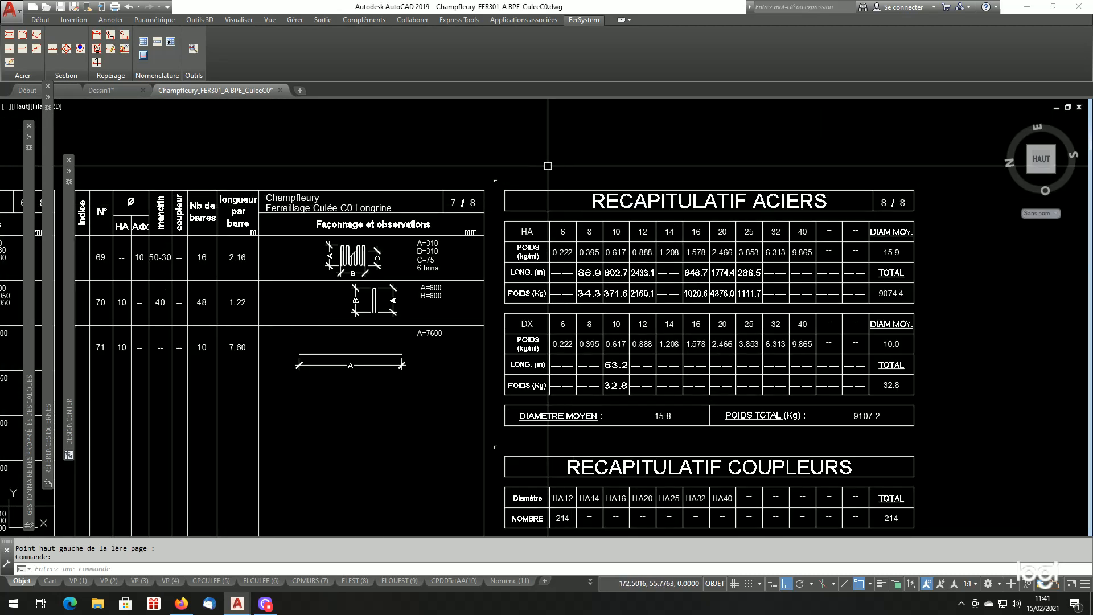
{"action": "type", "text": "l"}
{"action": "key", "text": "Return"}
{"action": "scroll", "coordinate": [523, 164], "scroll_direction": "up", "scroll_amount": 2}
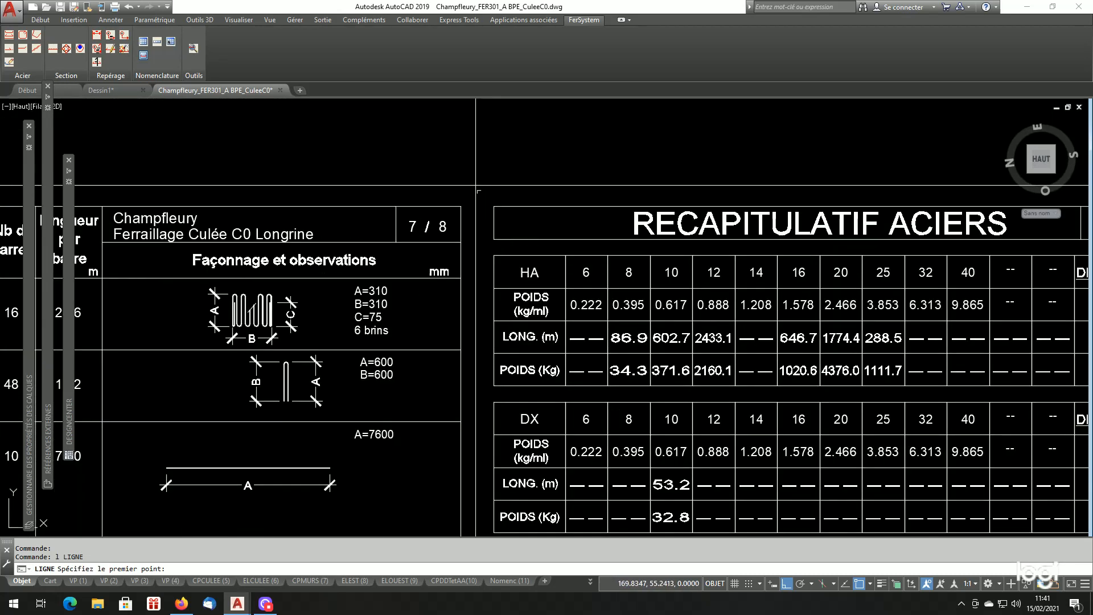
{"action": "left_click", "coordinate": [477, 190]}
{"action": "scroll", "coordinate": [506, 191], "scroll_direction": "down", "scroll_amount": 4}
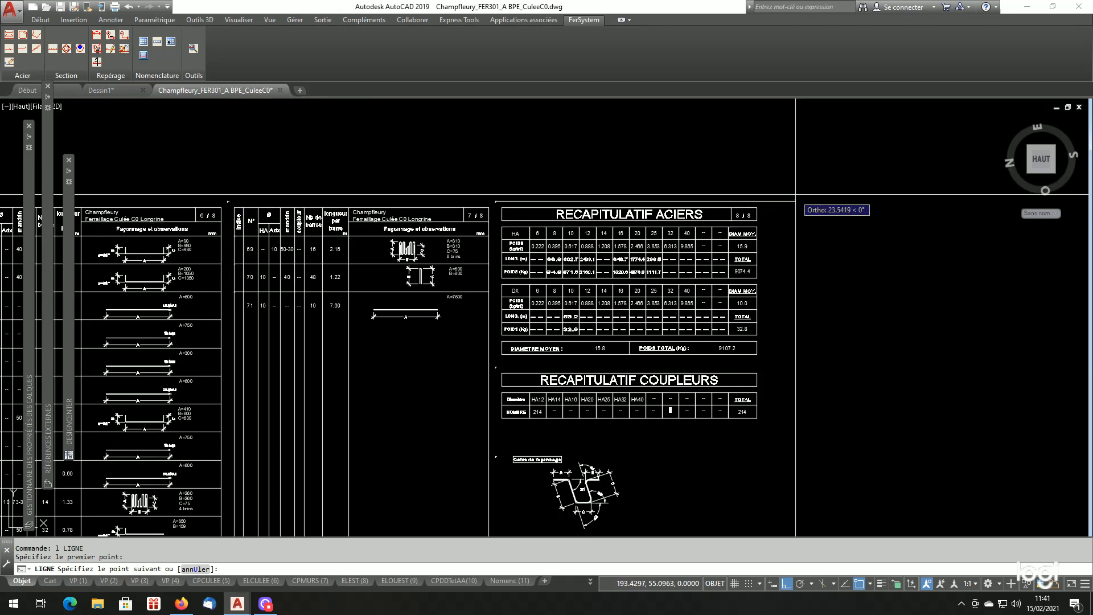
{"action": "type", "text": "1"}
{"action": "key", "text": "Return"}
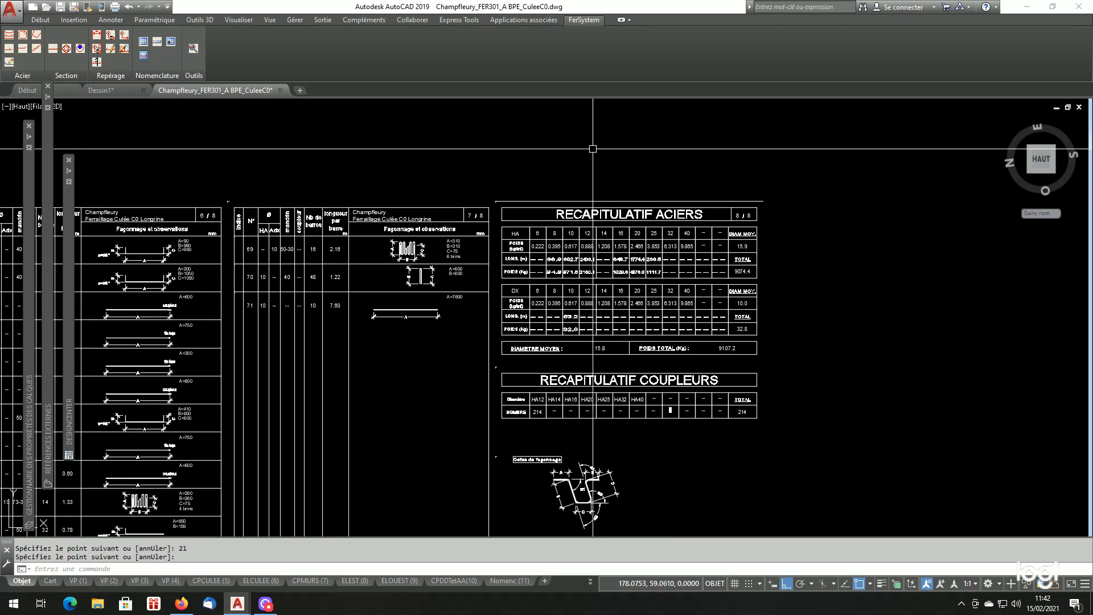
Step: Generate a general schedule filtered to marks 72 to 90 with the recapitulation enabled, starting at the far end of the guide line
{"action": "left_click", "coordinate": [144, 54]}
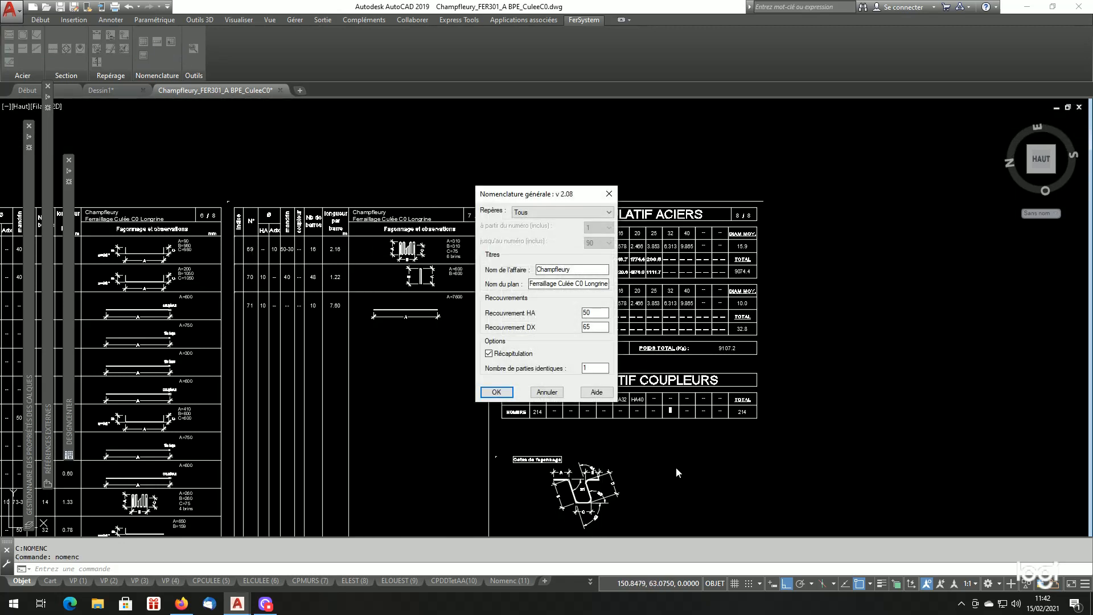
{"action": "left_click", "coordinate": [570, 213]}
{"action": "left_click", "coordinate": [548, 242]}
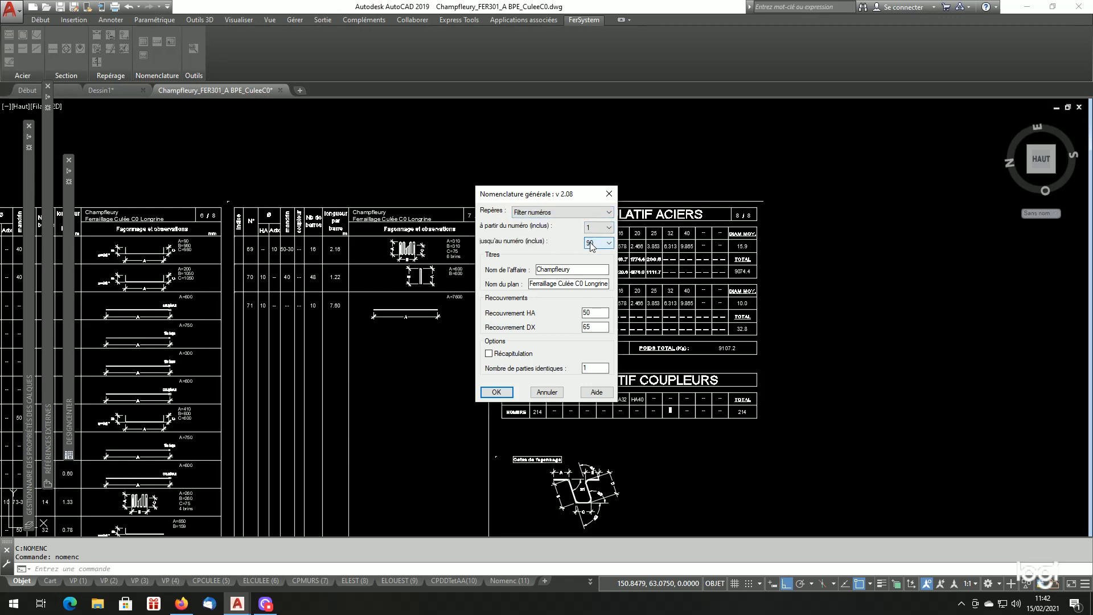
{"action": "left_click", "coordinate": [594, 228]}
{"action": "scroll", "coordinate": [594, 365], "scroll_direction": "down", "scroll_amount": 2}
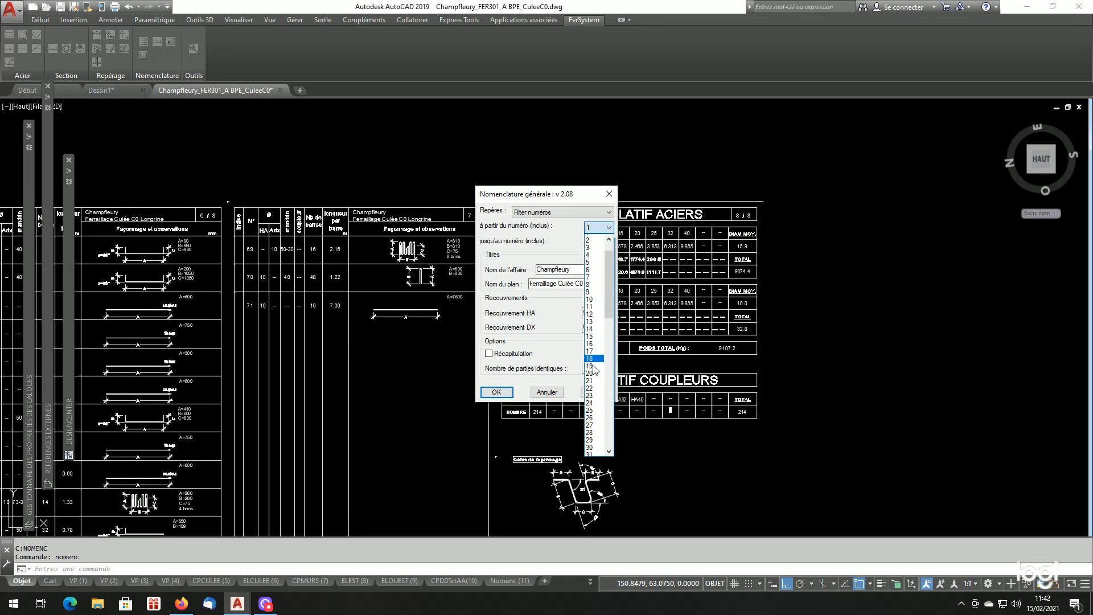
{"action": "scroll", "coordinate": [594, 370], "scroll_direction": "down", "scroll_amount": 13}
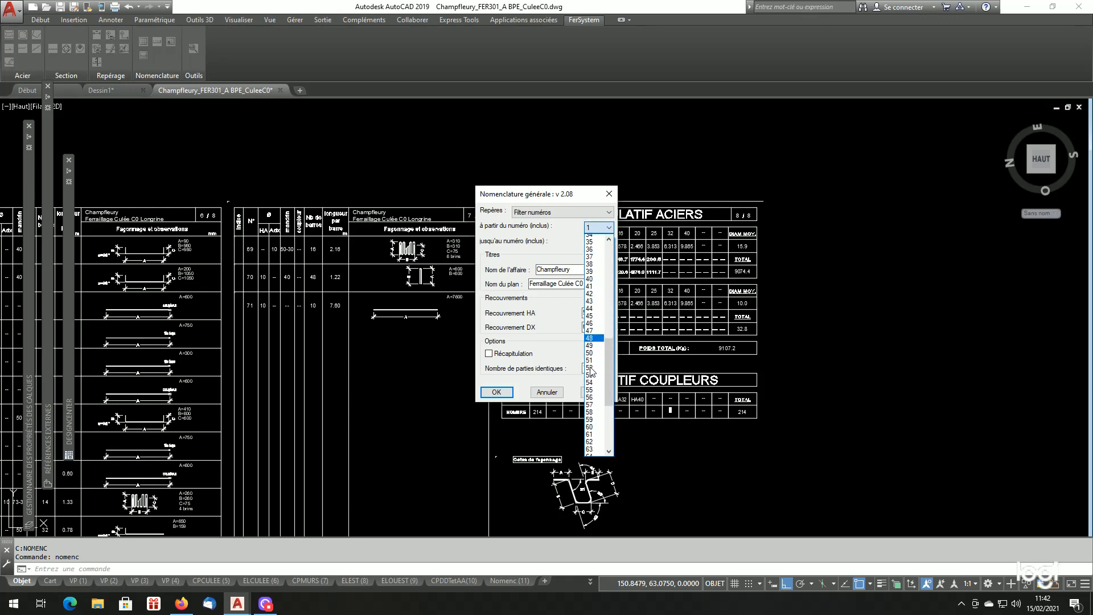
{"action": "scroll", "coordinate": [592, 376], "scroll_direction": "down", "scroll_amount": 1}
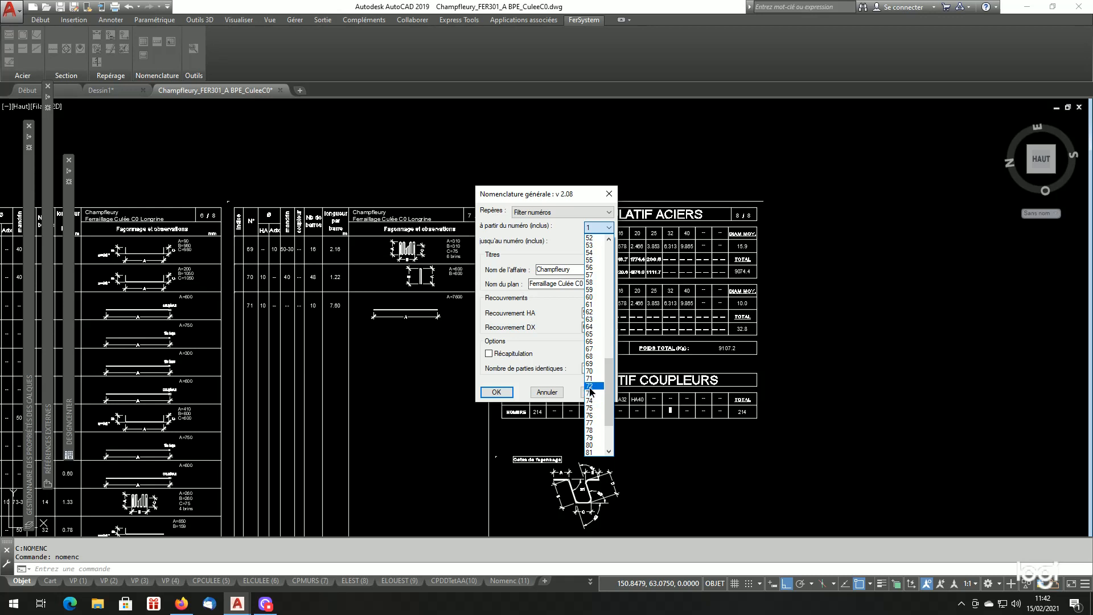
{"action": "left_click", "coordinate": [593, 397]}
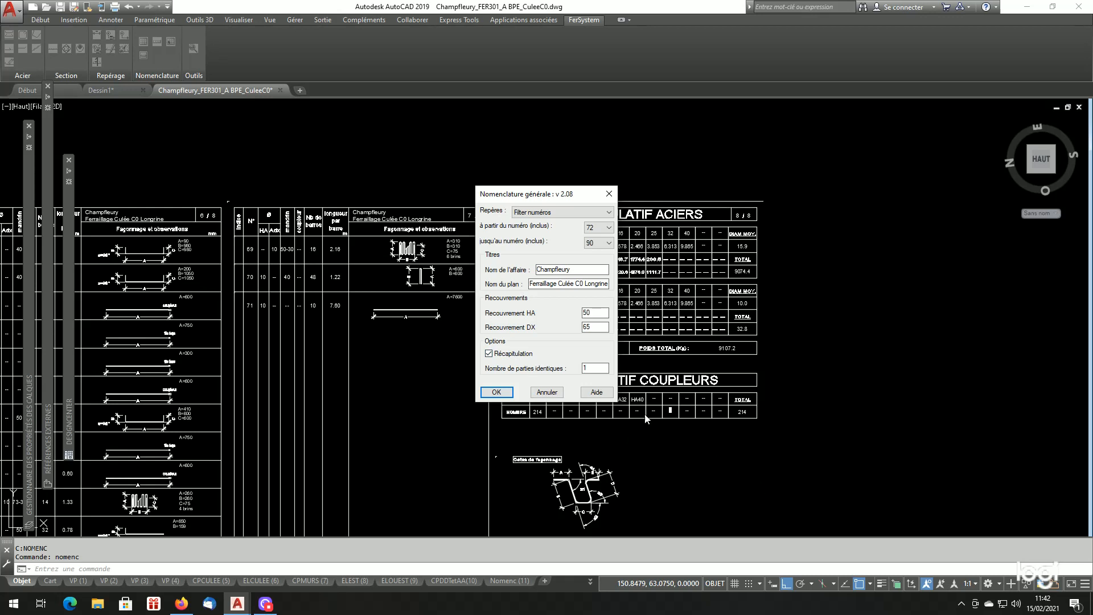
{"action": "left_click", "coordinate": [497, 393]}
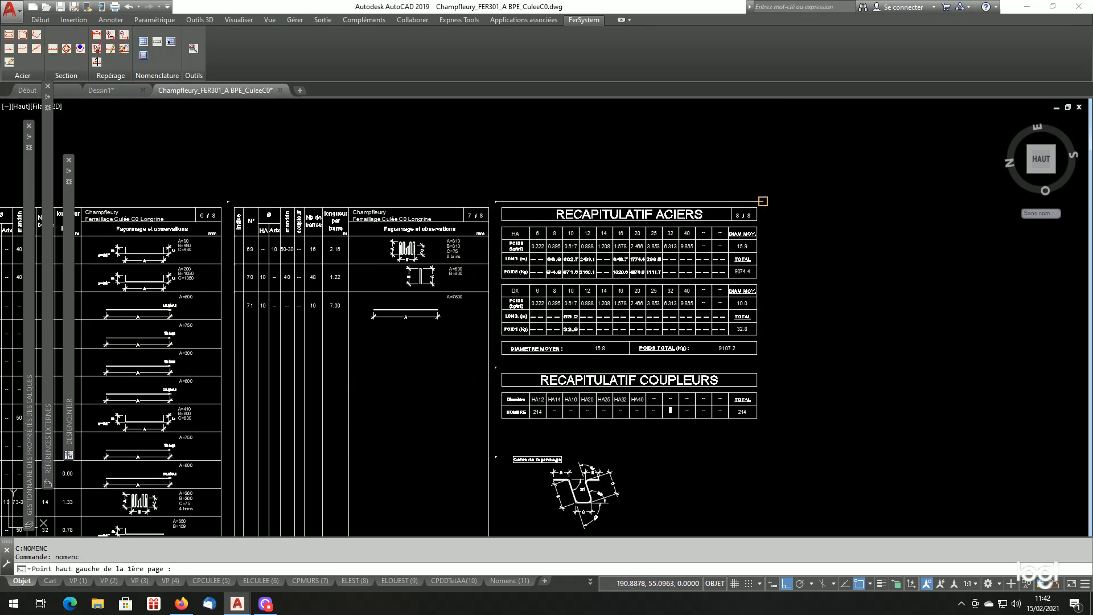
{"action": "left_click", "coordinate": [763, 201]}
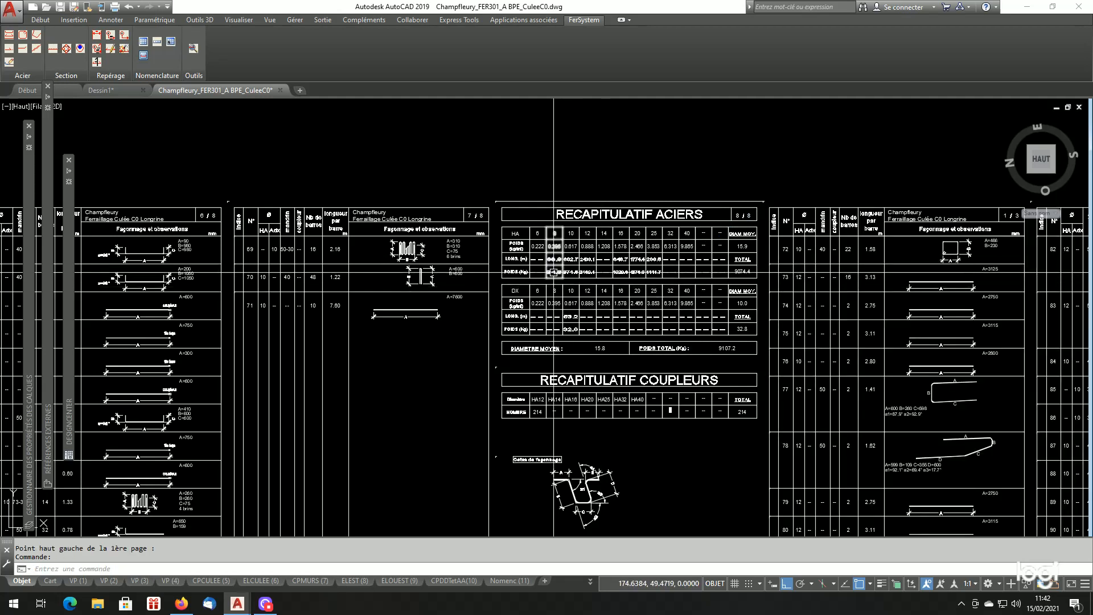
{"action": "scroll", "coordinate": [602, 287], "scroll_direction": "down", "scroll_amount": 4}
{"action": "scroll", "coordinate": [651, 256], "scroll_direction": "up", "scroll_amount": 2}
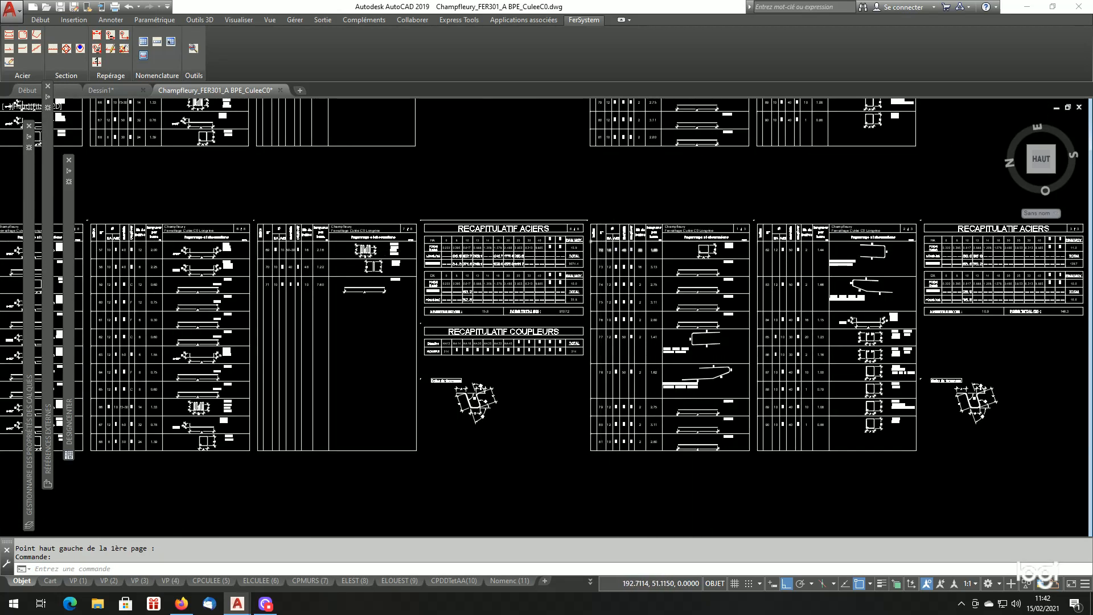
Step: Examine the new schedule pages for marks 72 to 90 and their steel summary, checking them against the upper row
{"action": "scroll", "coordinate": [651, 256], "scroll_direction": "up", "scroll_amount": 2}
{"action": "scroll", "coordinate": [771, 447], "scroll_direction": "down", "scroll_amount": 4}
{"action": "scroll", "coordinate": [771, 447], "scroll_direction": "up", "scroll_amount": 2}
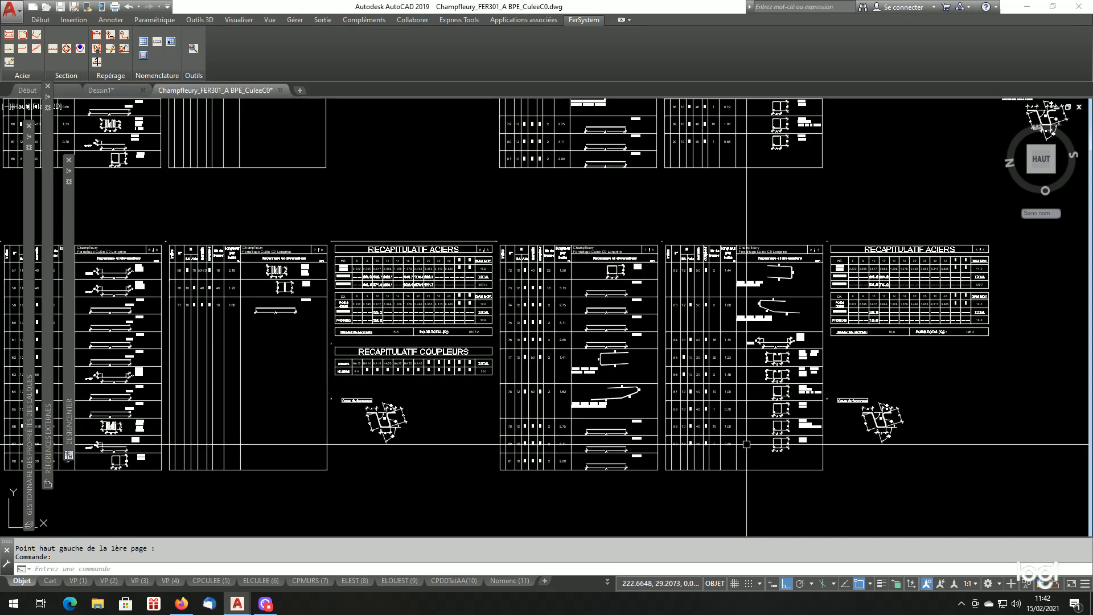
{"action": "scroll", "coordinate": [758, 421], "scroll_direction": "down", "scroll_amount": 2}
{"action": "scroll", "coordinate": [413, 347], "scroll_direction": "up", "scroll_amount": 4}
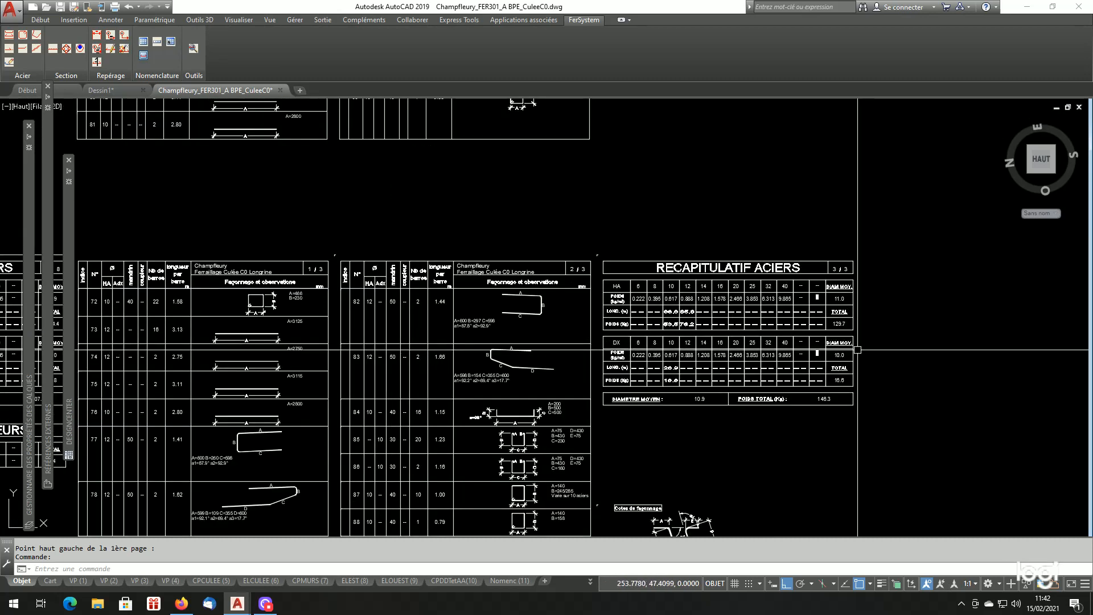
{"action": "scroll", "coordinate": [804, 384], "scroll_direction": "down", "scroll_amount": 2}
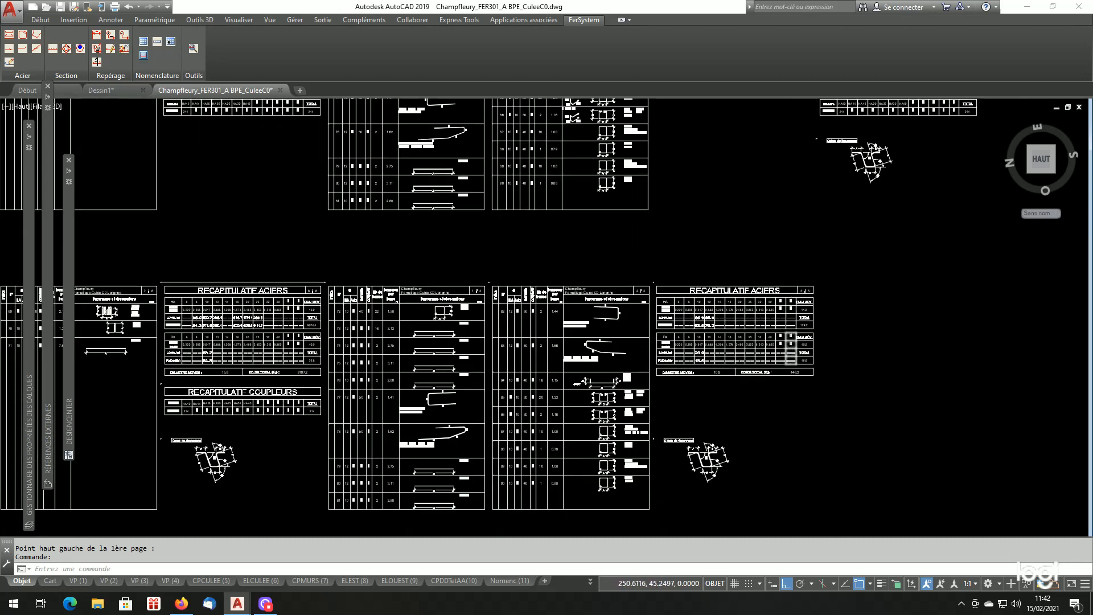
{"action": "scroll", "coordinate": [804, 383], "scroll_direction": "up", "scroll_amount": 4}
{"action": "scroll", "coordinate": [804, 384], "scroll_direction": "down", "scroll_amount": 4}
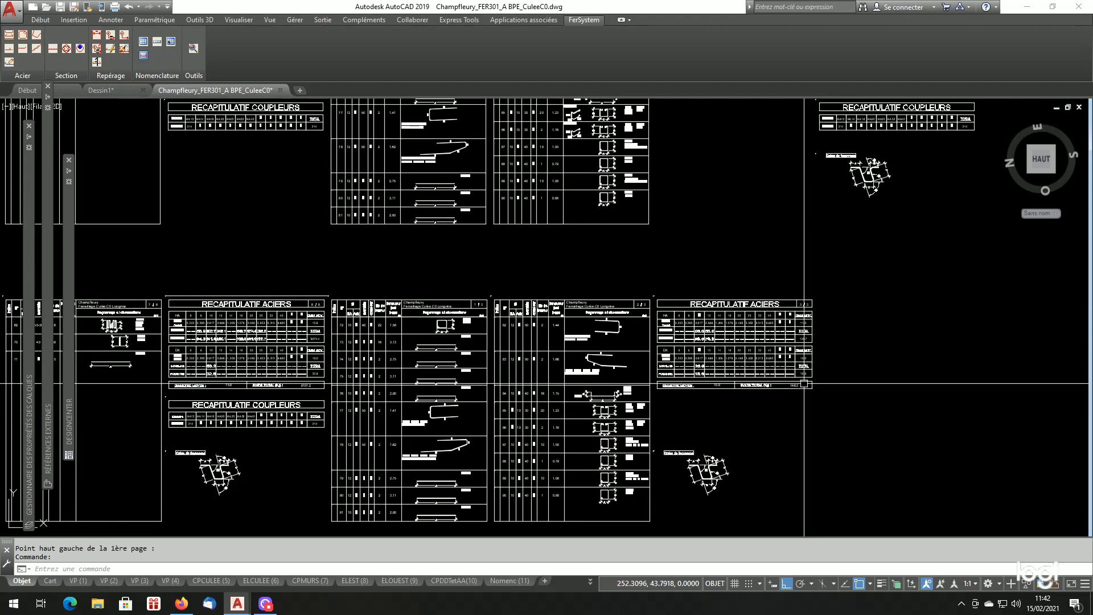
{"action": "scroll", "coordinate": [804, 383], "scroll_direction": "up", "scroll_amount": 2}
{"action": "scroll", "coordinate": [804, 384], "scroll_direction": "down", "scroll_amount": 2}
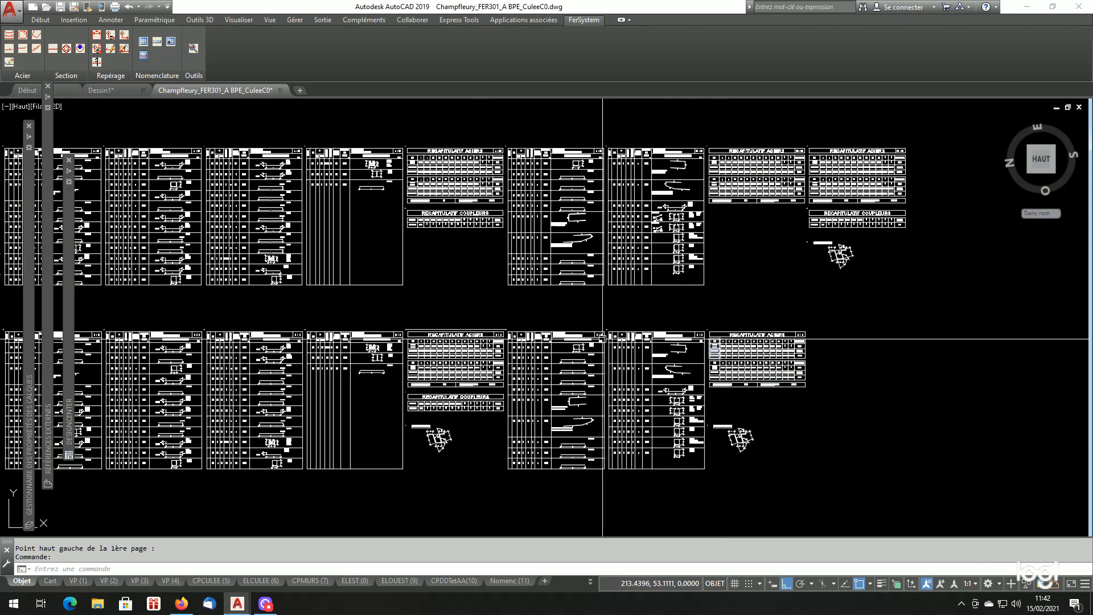
Step: Start a standalone recapitulation without selecting everything, limiting its selection to all the schedule tables in the lower row
{"action": "scroll", "coordinate": [600, 363], "scroll_direction": "down", "scroll_amount": 4}
{"action": "scroll", "coordinate": [422, 379], "scroll_direction": "down", "scroll_amount": 2}
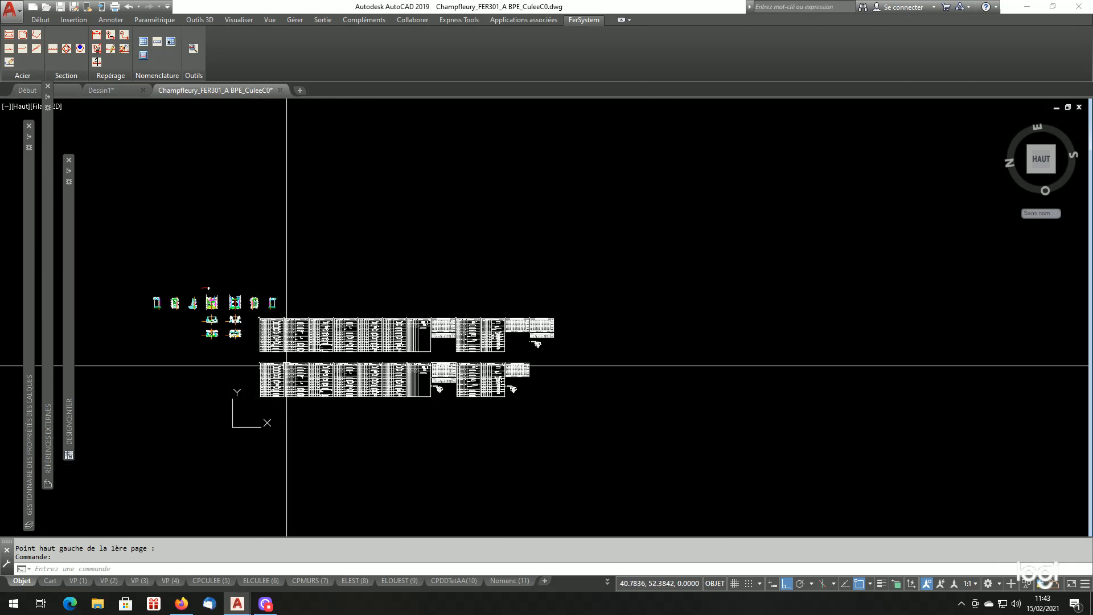
{"action": "scroll", "coordinate": [442, 364], "scroll_direction": "up", "scroll_amount": 2}
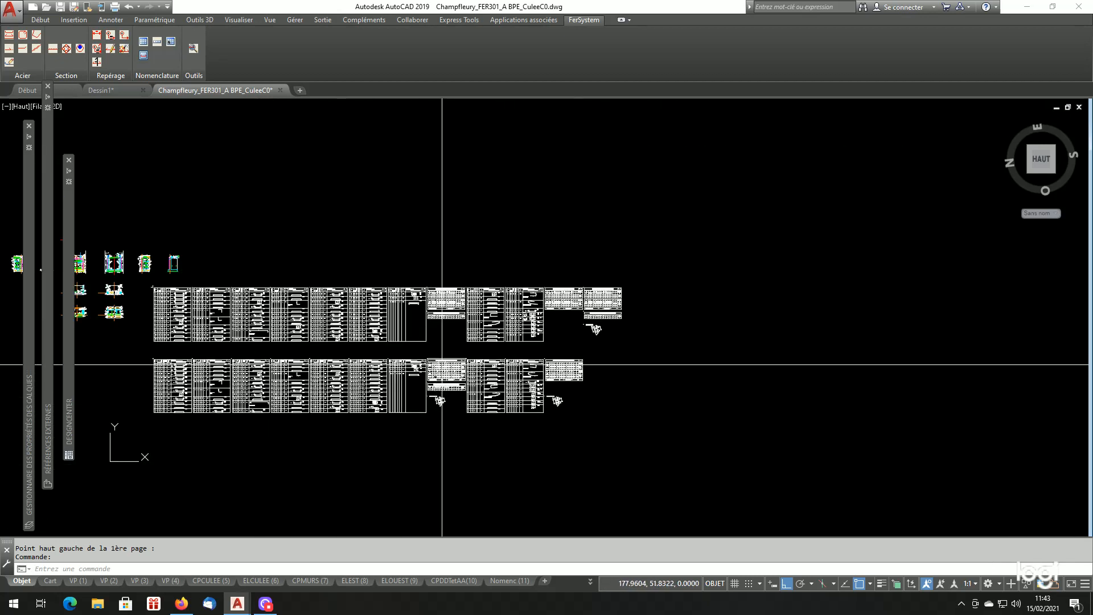
{"action": "left_click", "coordinate": [171, 43]}
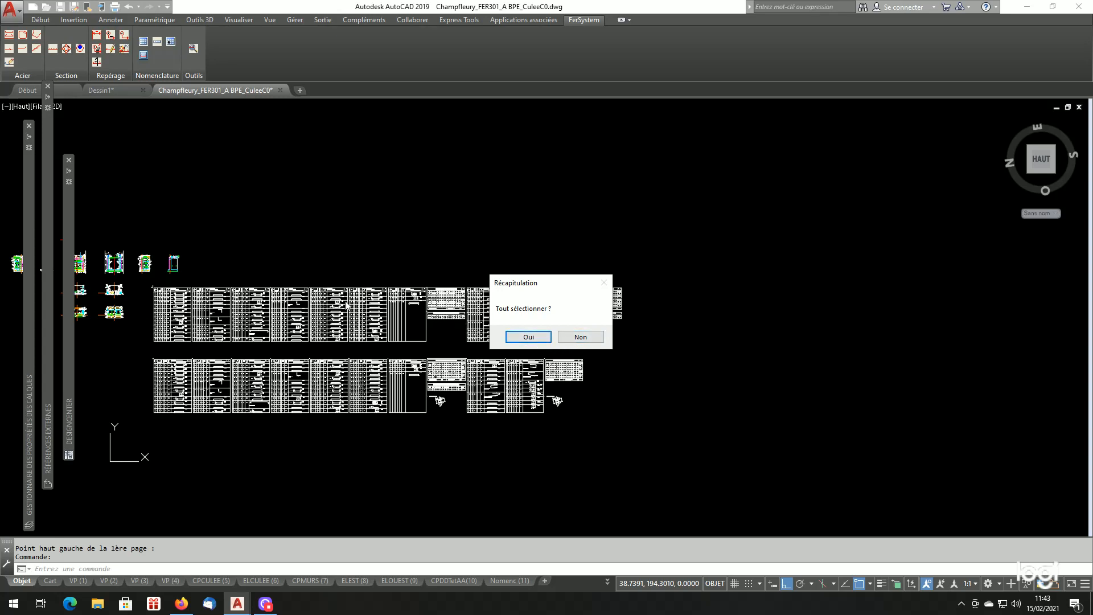
{"action": "left_click", "coordinate": [580, 336]}
{"action": "left_click", "coordinate": [593, 353]}
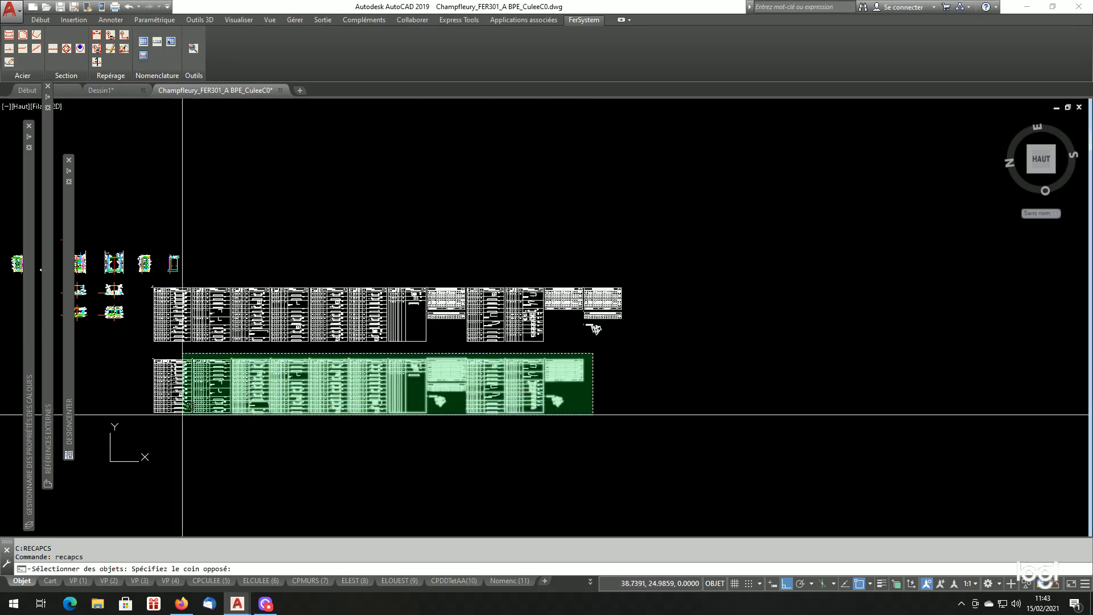
{"action": "left_click", "coordinate": [131, 420]}
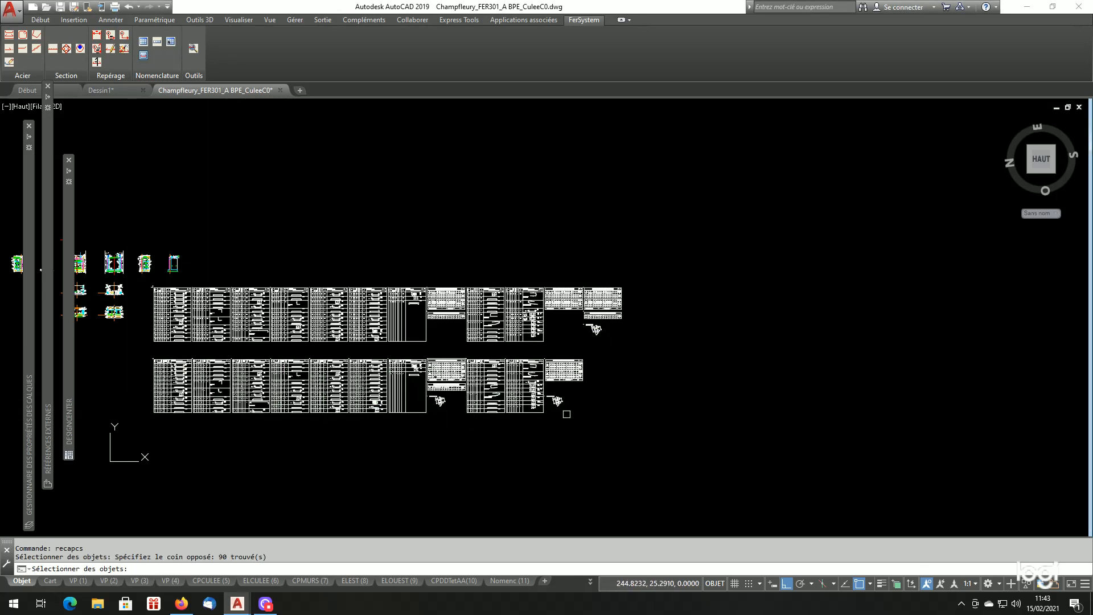
{"action": "key", "text": "Return"}
{"action": "scroll", "coordinate": [563, 370], "scroll_direction": "up", "scroll_amount": 6}
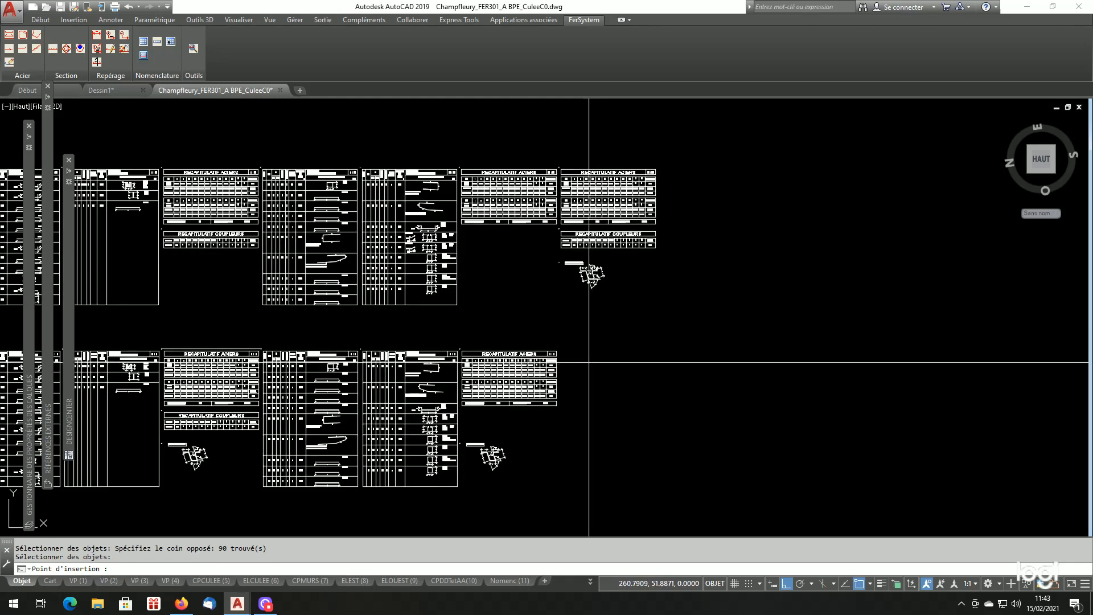
{"action": "scroll", "coordinate": [564, 352], "scroll_direction": "up", "scroll_amount": 2}
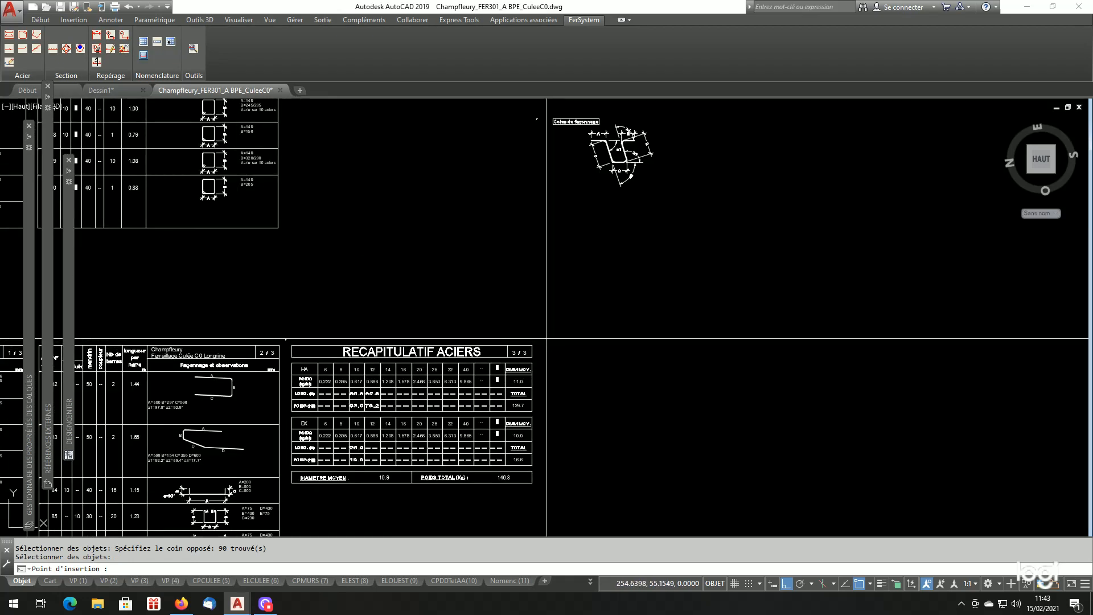
{"action": "right_click", "coordinate": [538, 320], "text": "shift"}
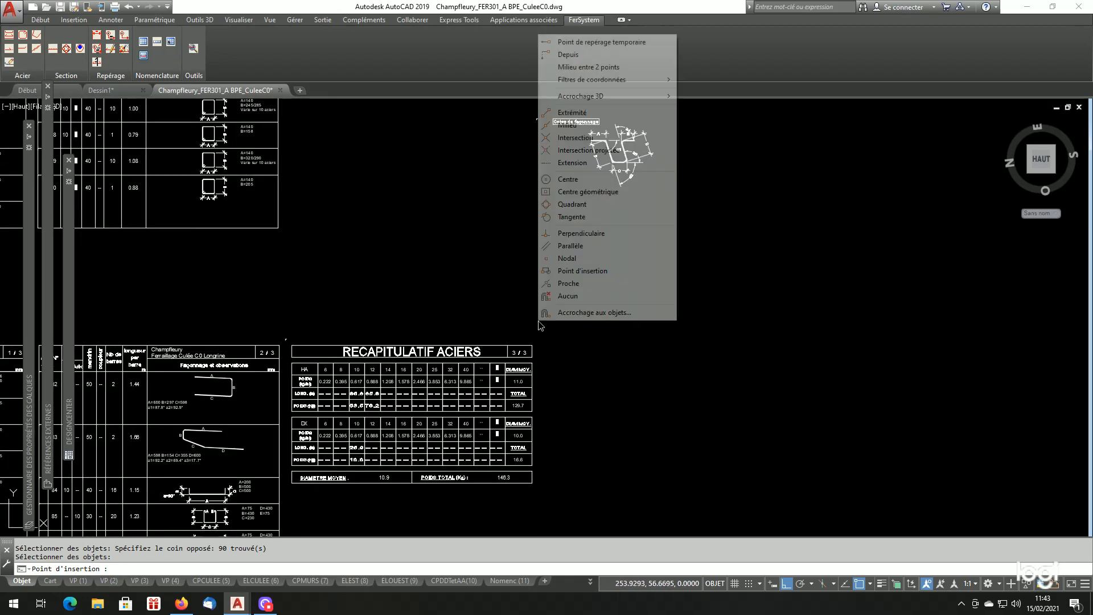
{"action": "left_click", "coordinate": [567, 54]}
{"action": "scroll", "coordinate": [342, 297], "scroll_direction": "up", "scroll_amount": 2}
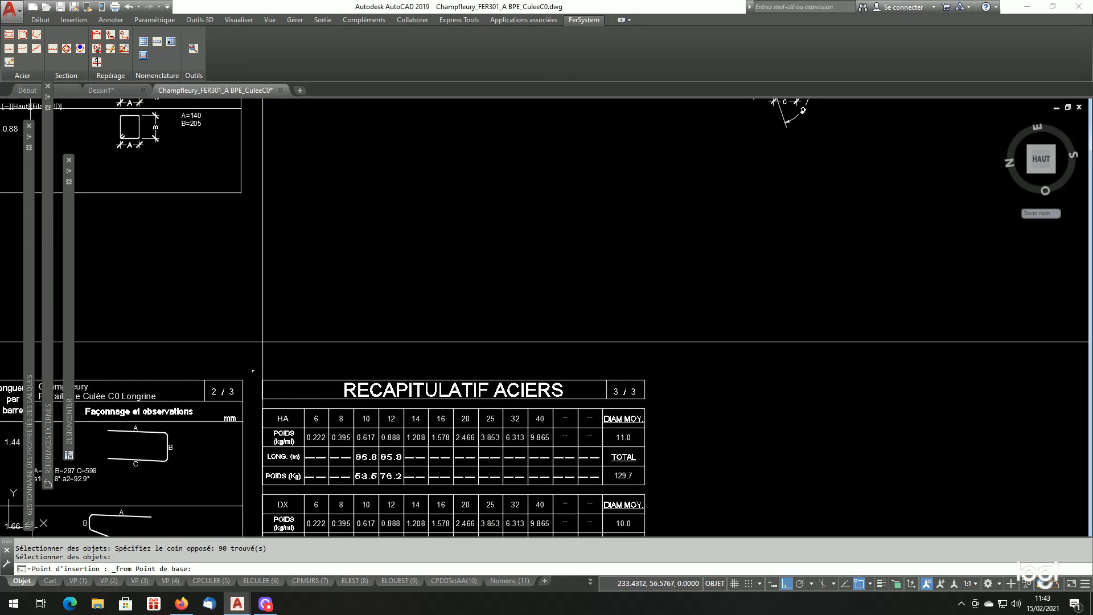
{"action": "scroll", "coordinate": [251, 362], "scroll_direction": "up", "scroll_amount": 3}
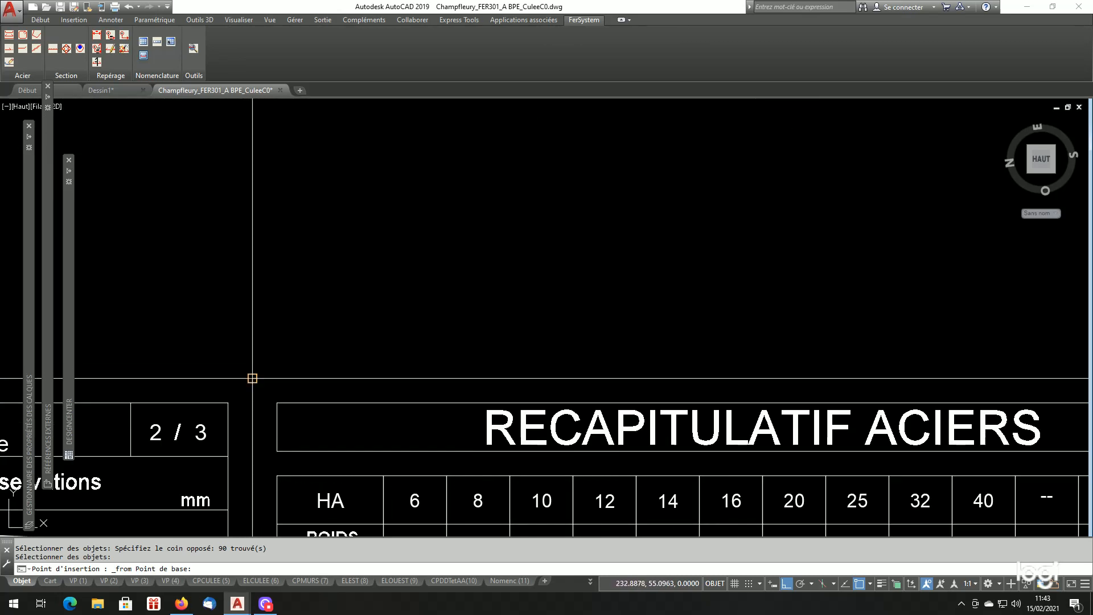
{"action": "left_click", "coordinate": [253, 379]}
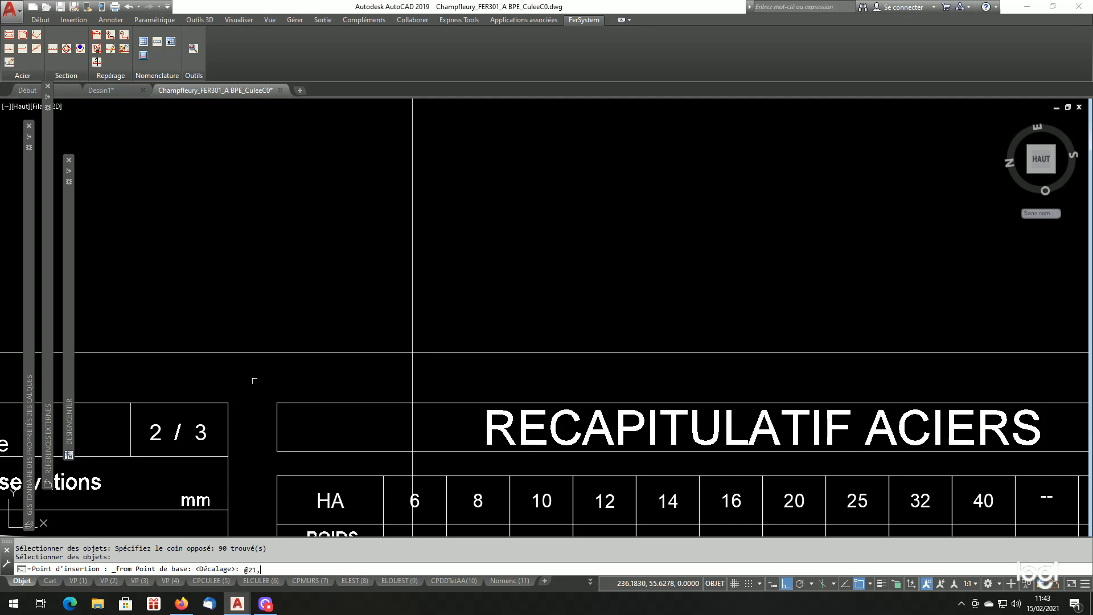
{"action": "type", "text": "@21,0"}
{"action": "key", "text": "Return"}
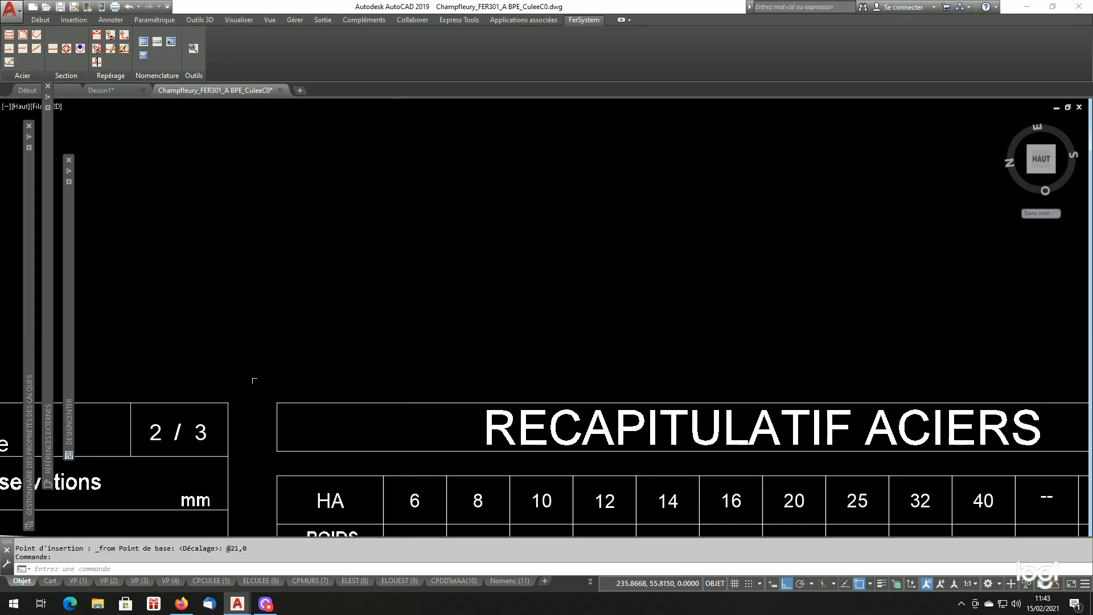
Step: Compare the total steel weights in the two partial summaries with the total in the combined summary
{"action": "scroll", "coordinate": [421, 354], "scroll_direction": "down", "scroll_amount": 6}
{"action": "scroll", "coordinate": [421, 354], "scroll_direction": "down", "scroll_amount": 2}
{"action": "scroll", "coordinate": [640, 393], "scroll_direction": "up", "scroll_amount": 4}
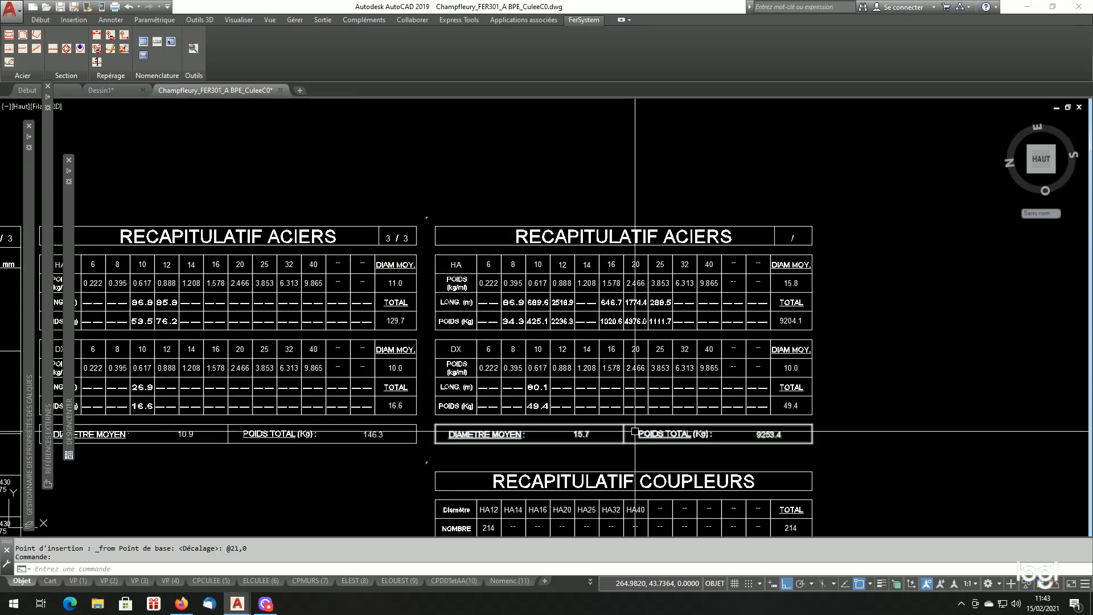
{"action": "scroll", "coordinate": [660, 387], "scroll_direction": "down", "scroll_amount": 2}
{"action": "scroll", "coordinate": [778, 408], "scroll_direction": "down", "scroll_amount": 3}
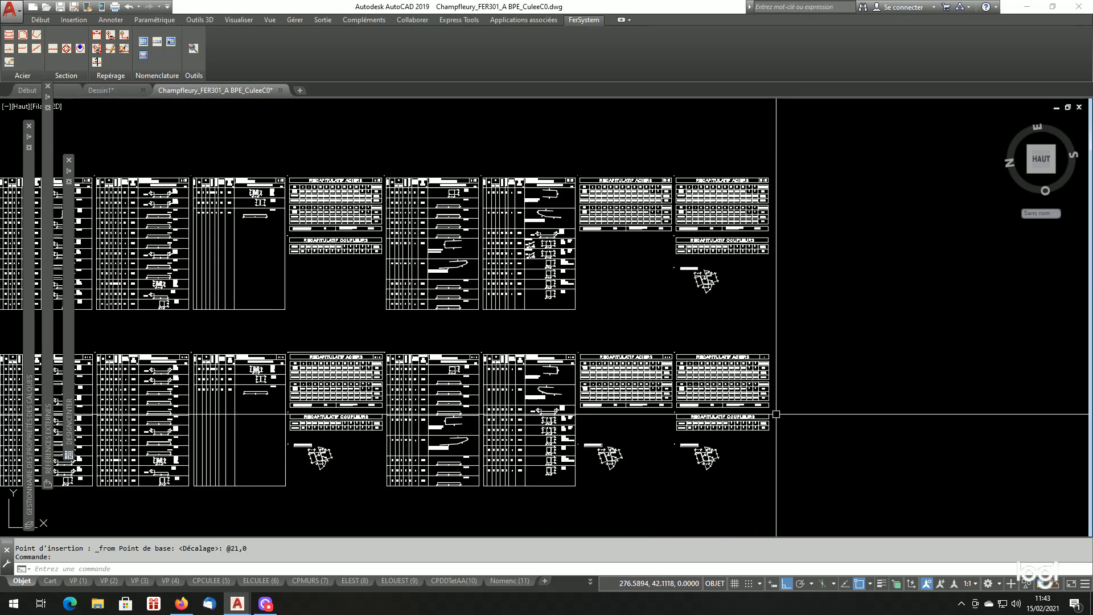
{"action": "scroll", "coordinate": [370, 410], "scroll_direction": "up", "scroll_amount": 5}
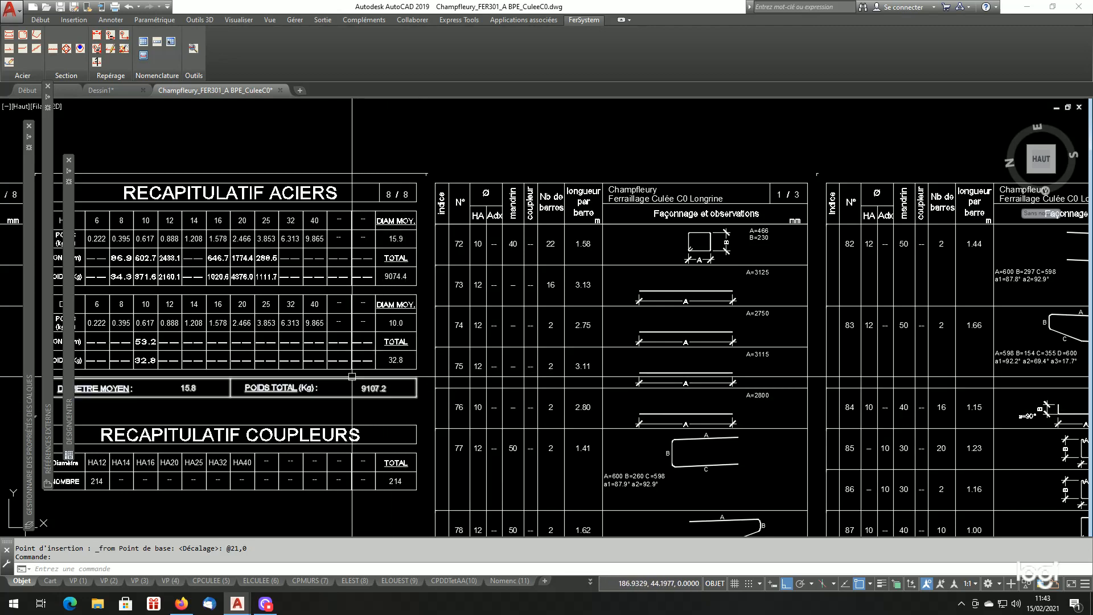
{"action": "scroll", "coordinate": [351, 393], "scroll_direction": "down", "scroll_amount": 4}
{"action": "scroll", "coordinate": [737, 359], "scroll_direction": "up", "scroll_amount": 6}
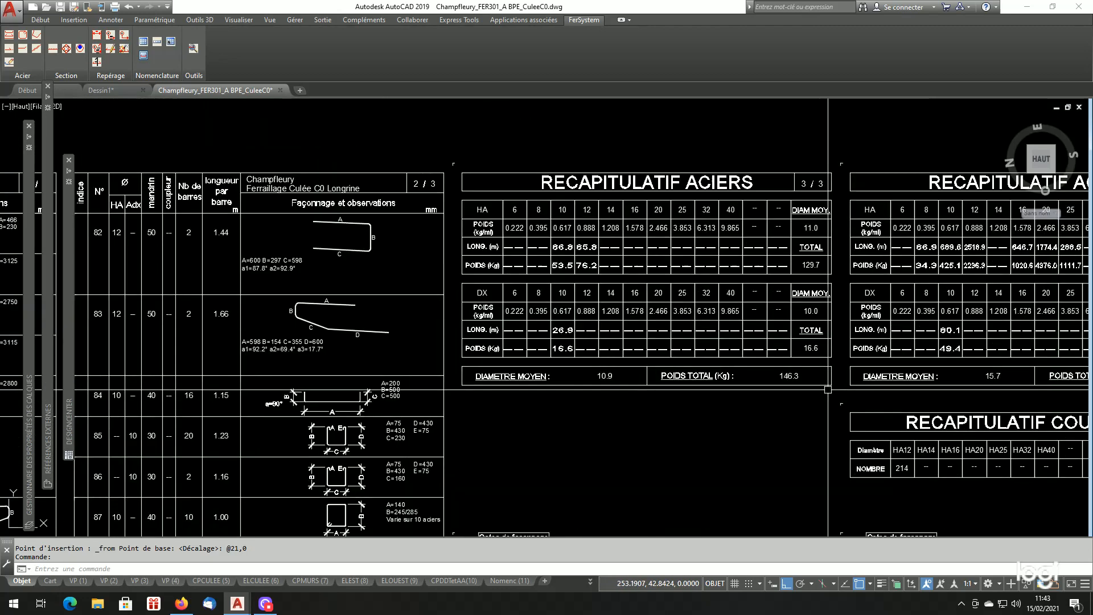
{"action": "scroll", "coordinate": [737, 359], "scroll_direction": "down", "scroll_amount": 4}
{"action": "scroll", "coordinate": [864, 366], "scroll_direction": "up", "scroll_amount": 5}
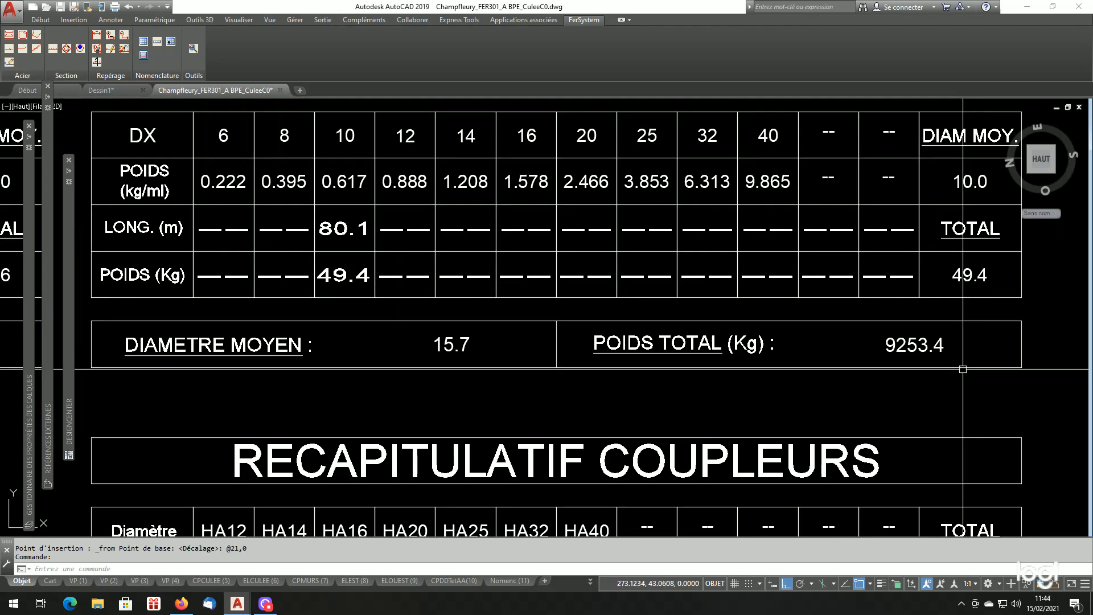
{"action": "scroll", "coordinate": [864, 367], "scroll_direction": "down", "scroll_amount": 4}
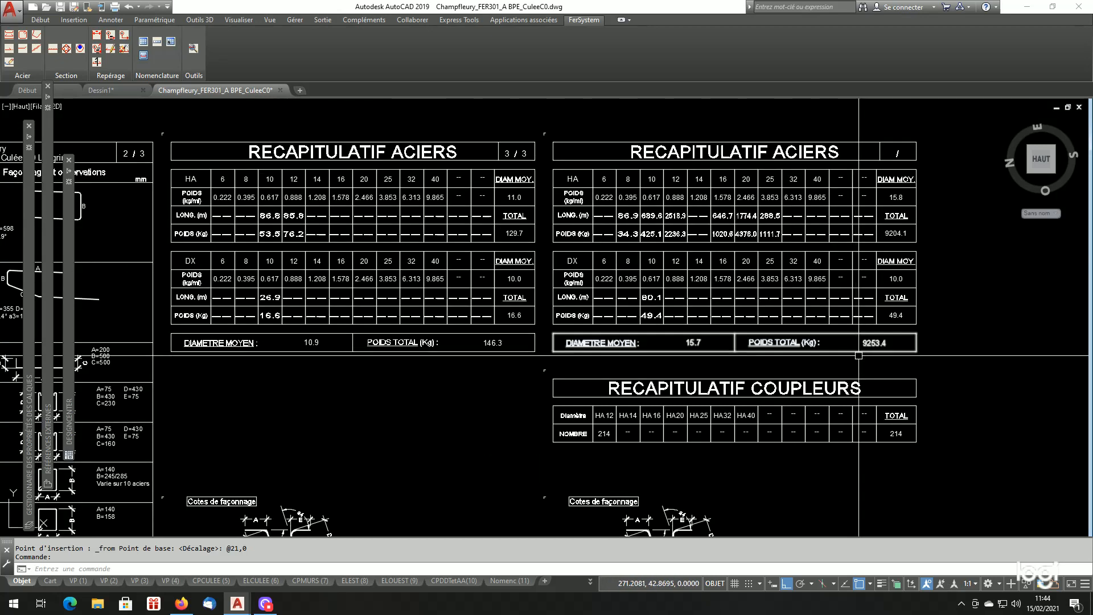
{"action": "scroll", "coordinate": [861, 361], "scroll_direction": "down", "scroll_amount": 2}
{"action": "scroll", "coordinate": [864, 366], "scroll_direction": "down", "scroll_amount": 1}
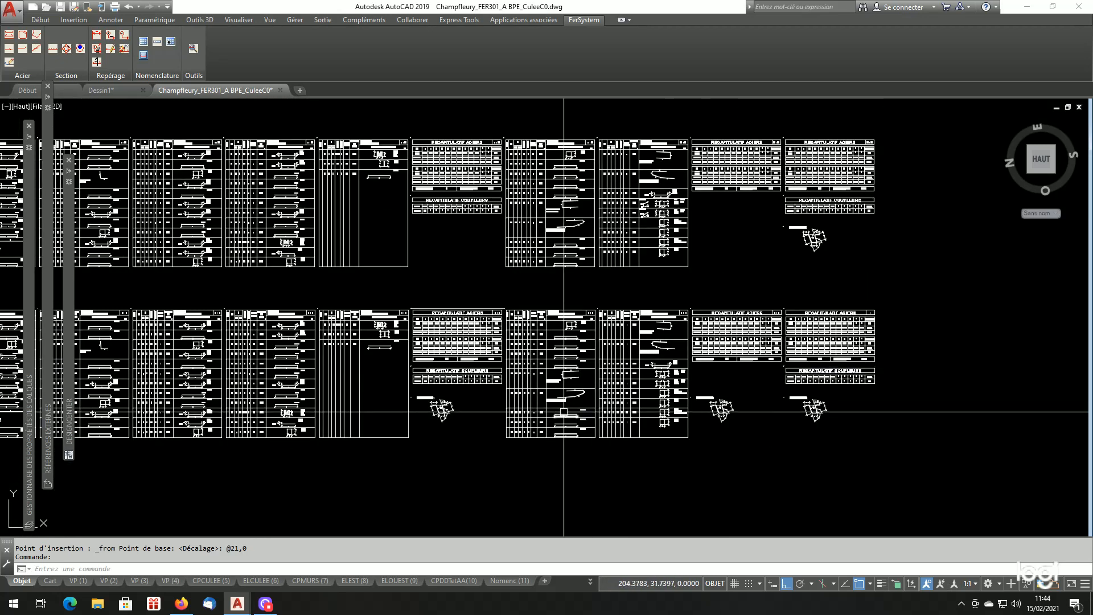
Step: Check the coupler summary for marks 1 to 71 against the coupler table in the combined recapitulation
{"action": "scroll", "coordinate": [546, 409], "scroll_direction": "up", "scroll_amount": 1}
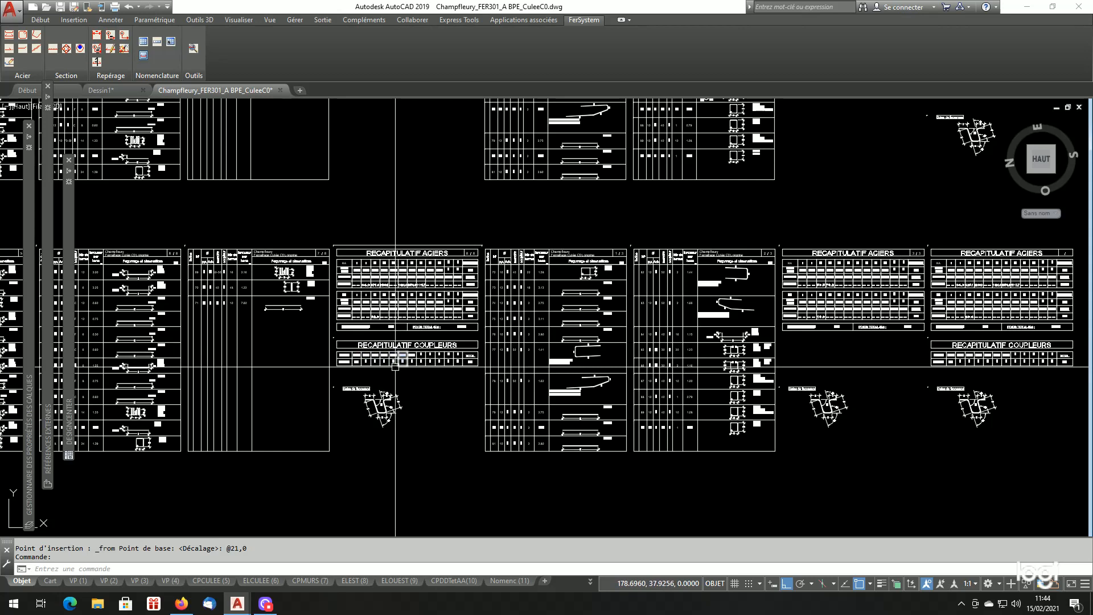
{"action": "scroll", "coordinate": [370, 334], "scroll_direction": "up", "scroll_amount": 5}
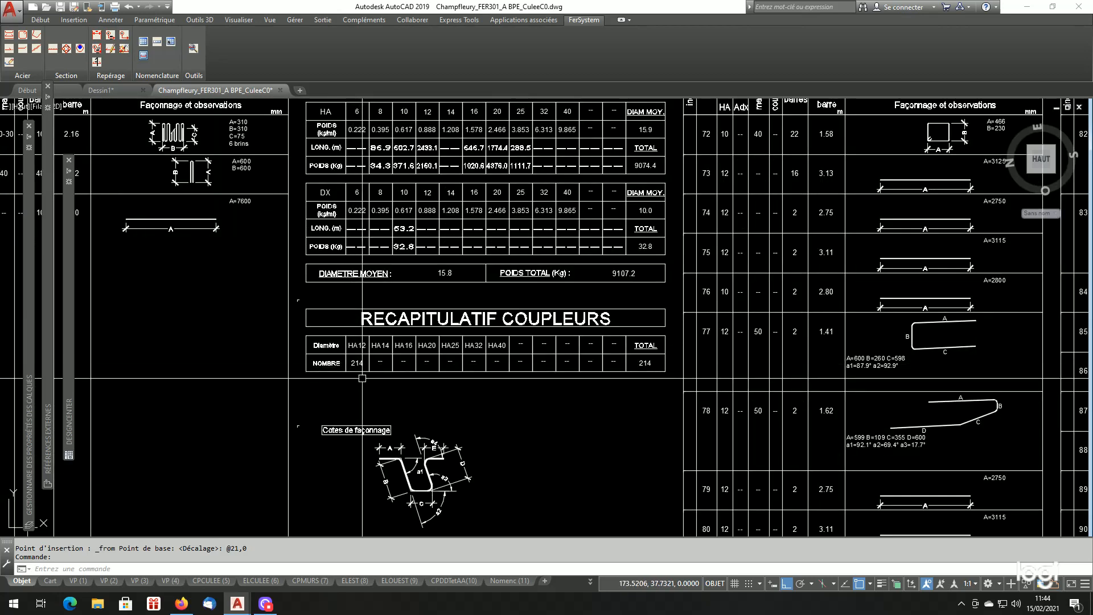
{"action": "scroll", "coordinate": [375, 346], "scroll_direction": "down", "scroll_amount": 5}
{"action": "scroll", "coordinate": [996, 389], "scroll_direction": "up", "scroll_amount": 3}
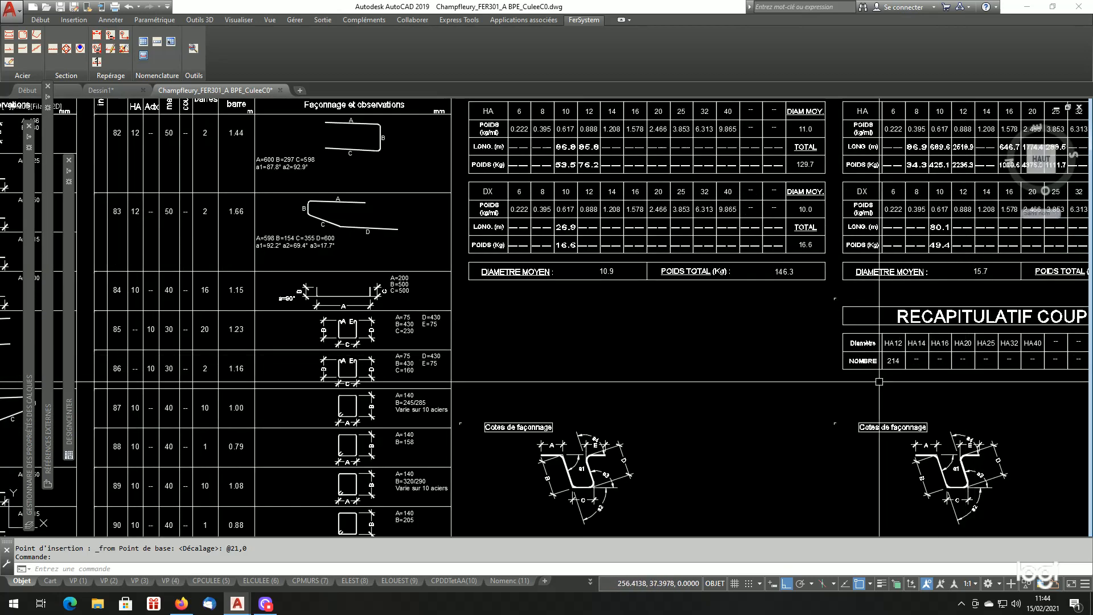
{"action": "scroll", "coordinate": [893, 391], "scroll_direction": "down", "scroll_amount": 3}
{"action": "scroll", "coordinate": [892, 391], "scroll_direction": "down", "scroll_amount": 2}
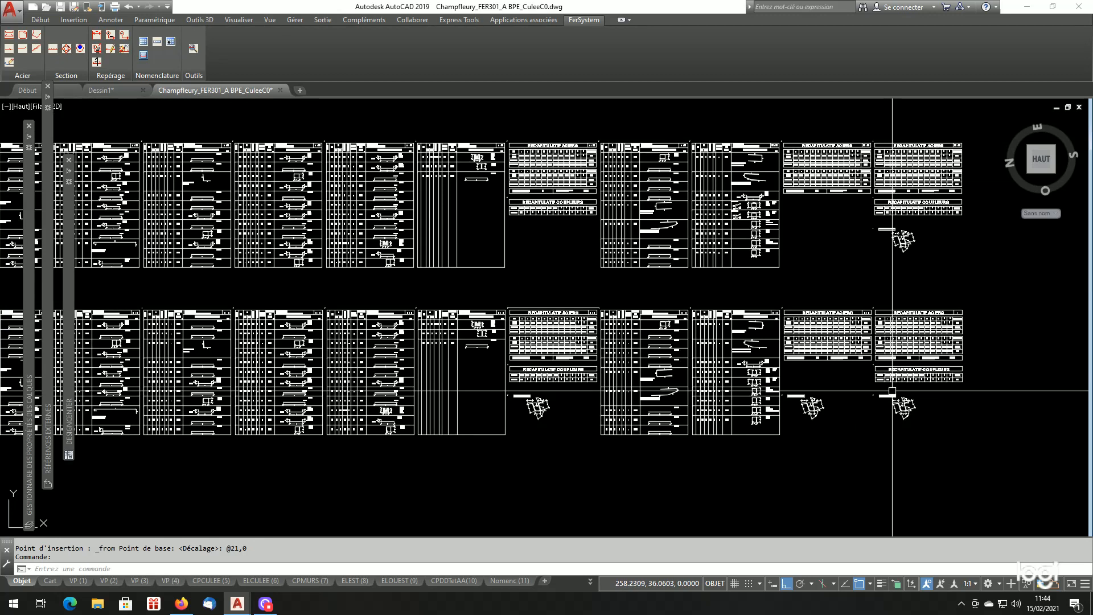
{"action": "scroll", "coordinate": [556, 302], "scroll_direction": "up", "scroll_amount": 2}
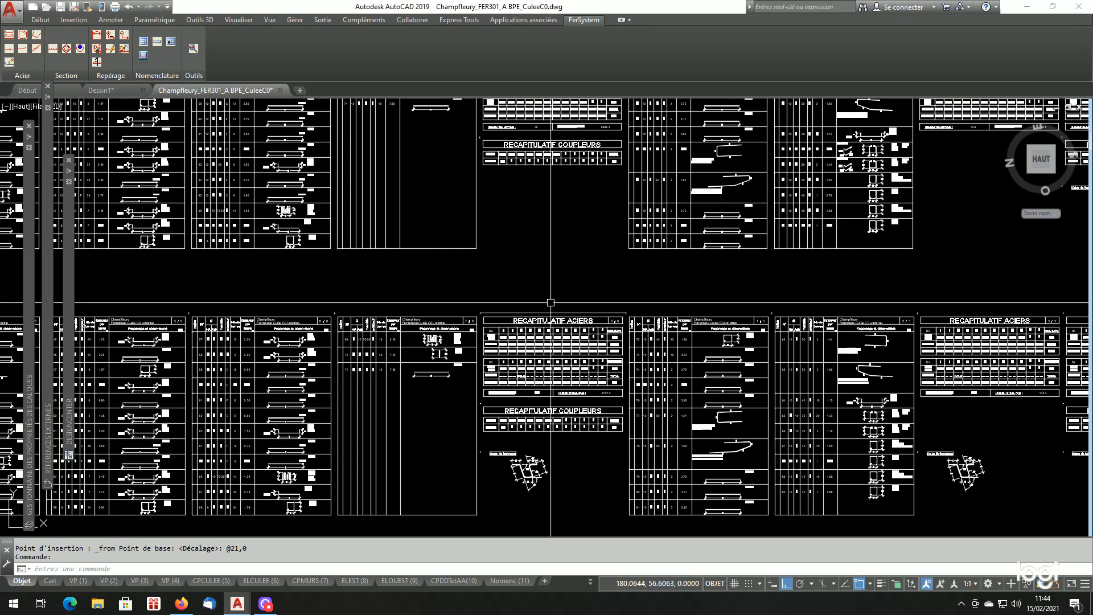
Step: Generate a general schedule of all marks (Tous) with the recapitulation enabled, placing it below the first table of the second row
{"action": "scroll", "coordinate": [581, 313], "scroll_direction": "down", "scroll_amount": 3}
{"action": "scroll", "coordinate": [953, 437], "scroll_direction": "down", "scroll_amount": 2}
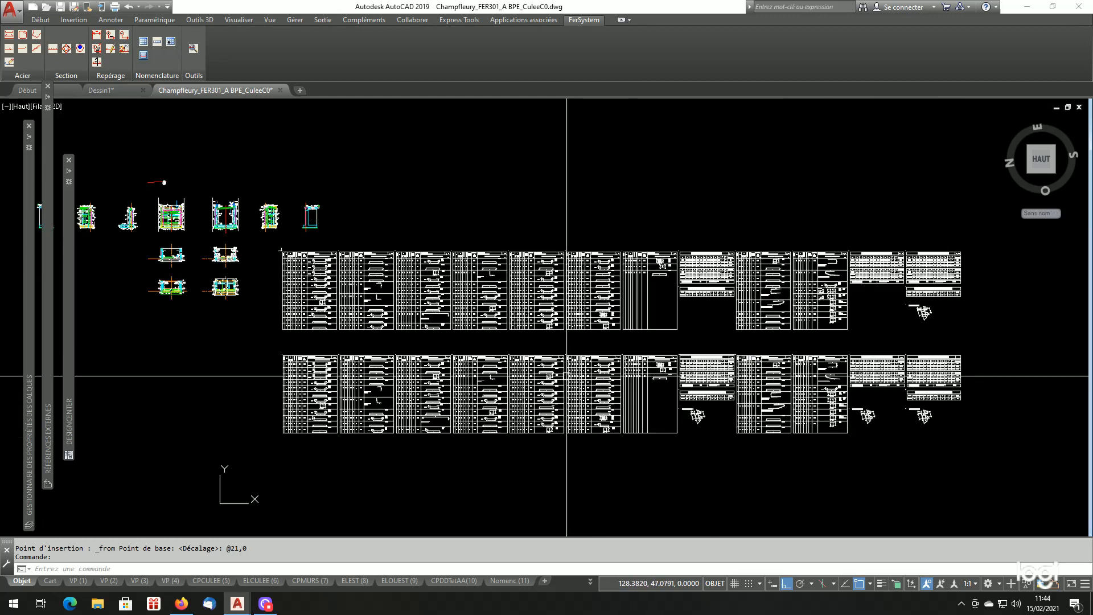
{"action": "left_click", "coordinate": [145, 44]}
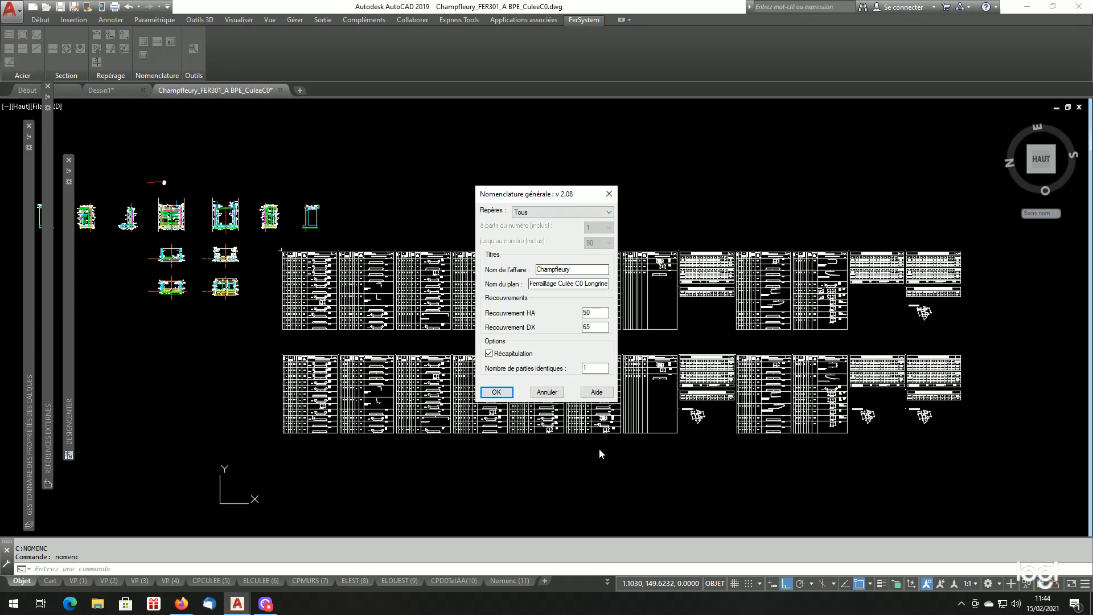
{"action": "left_click", "coordinate": [497, 393]}
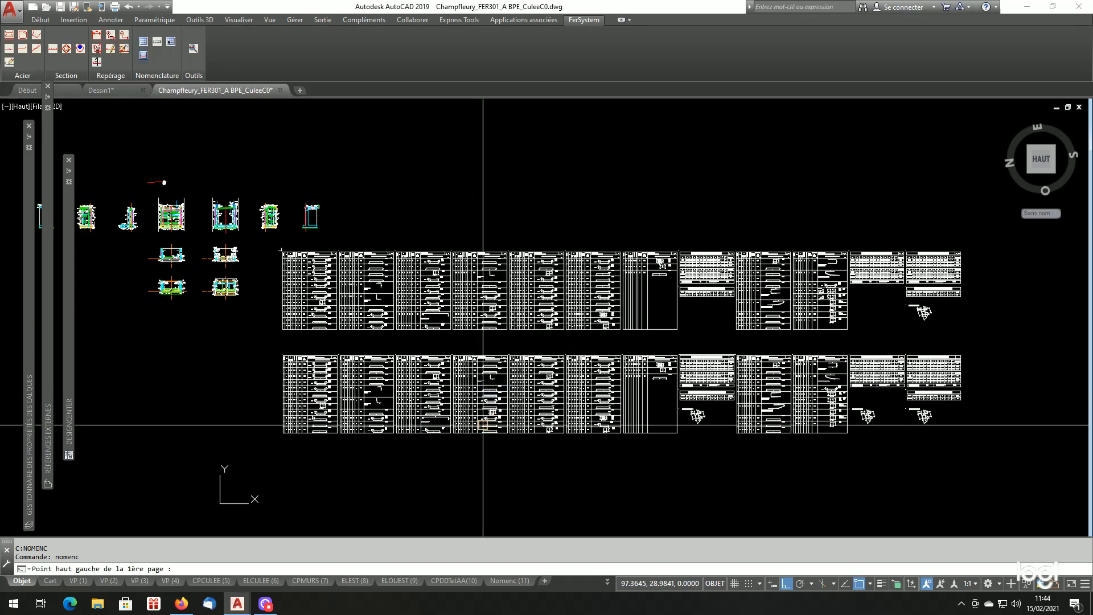
{"action": "left_click", "coordinate": [281, 478]}
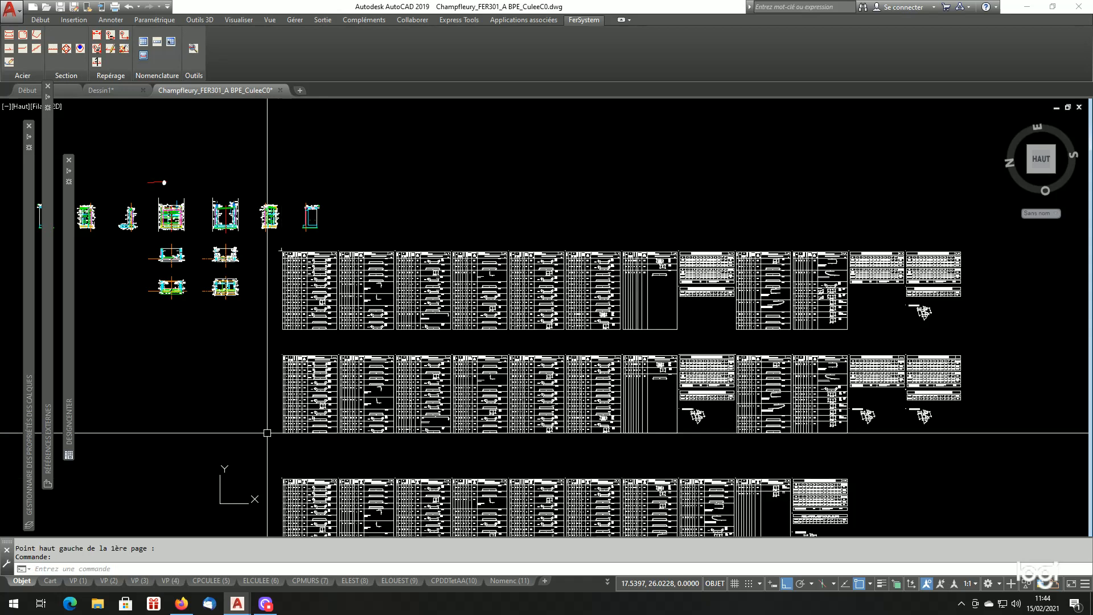
{"action": "scroll", "coordinate": [363, 314], "scroll_direction": "down", "scroll_amount": 1}
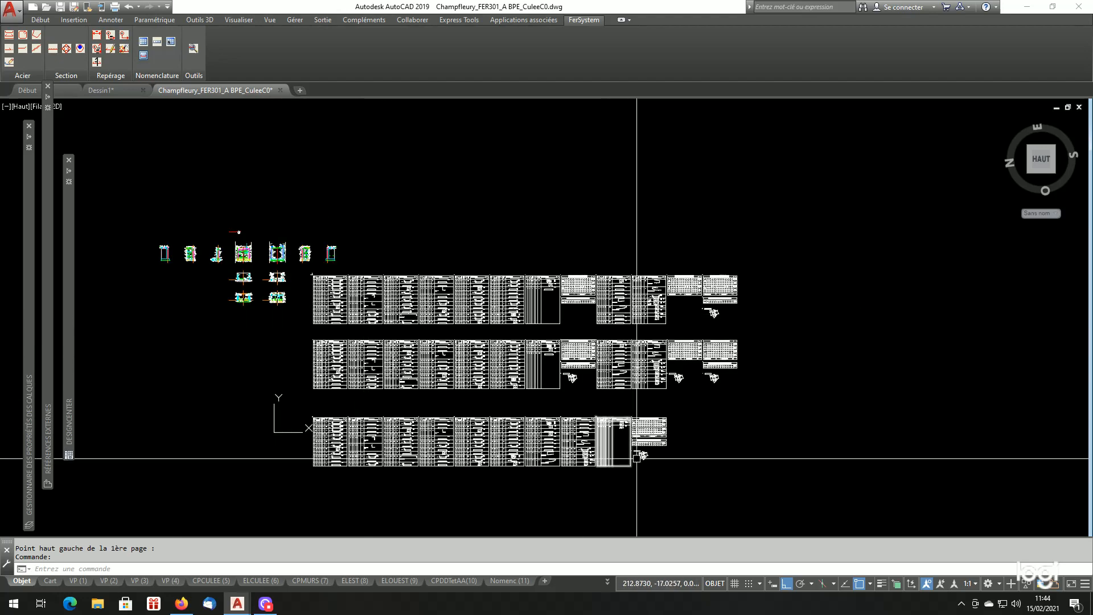
{"action": "scroll", "coordinate": [640, 453], "scroll_direction": "up", "scroll_amount": 4}
{"action": "scroll", "coordinate": [686, 430], "scroll_direction": "down", "scroll_amount": 3}
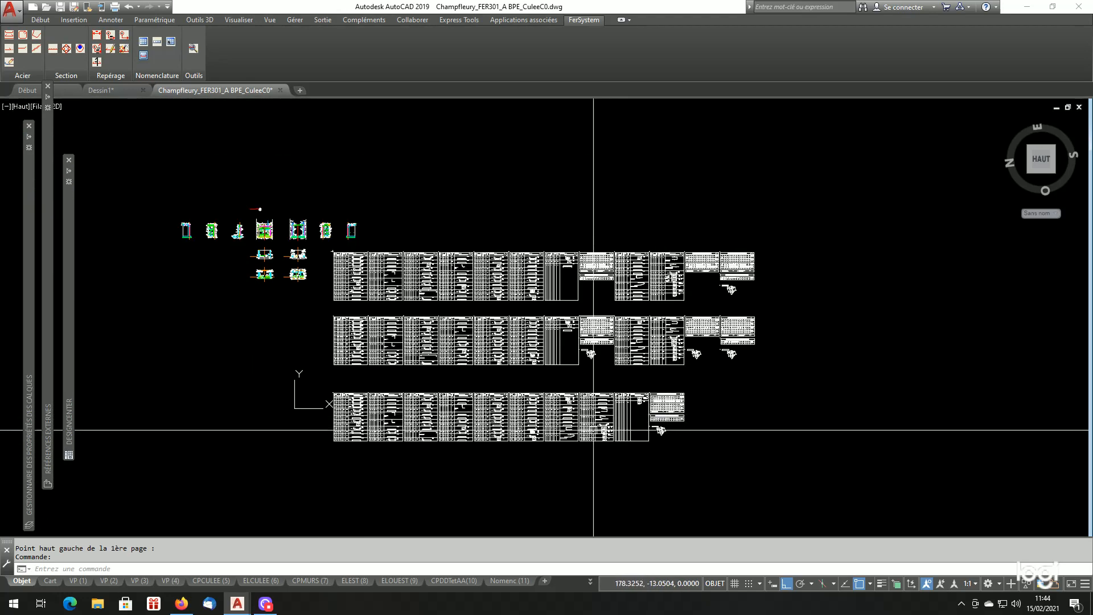
{"action": "scroll", "coordinate": [752, 393], "scroll_direction": "up", "scroll_amount": 5}
{"action": "scroll", "coordinate": [732, 397], "scroll_direction": "down", "scroll_amount": 4}
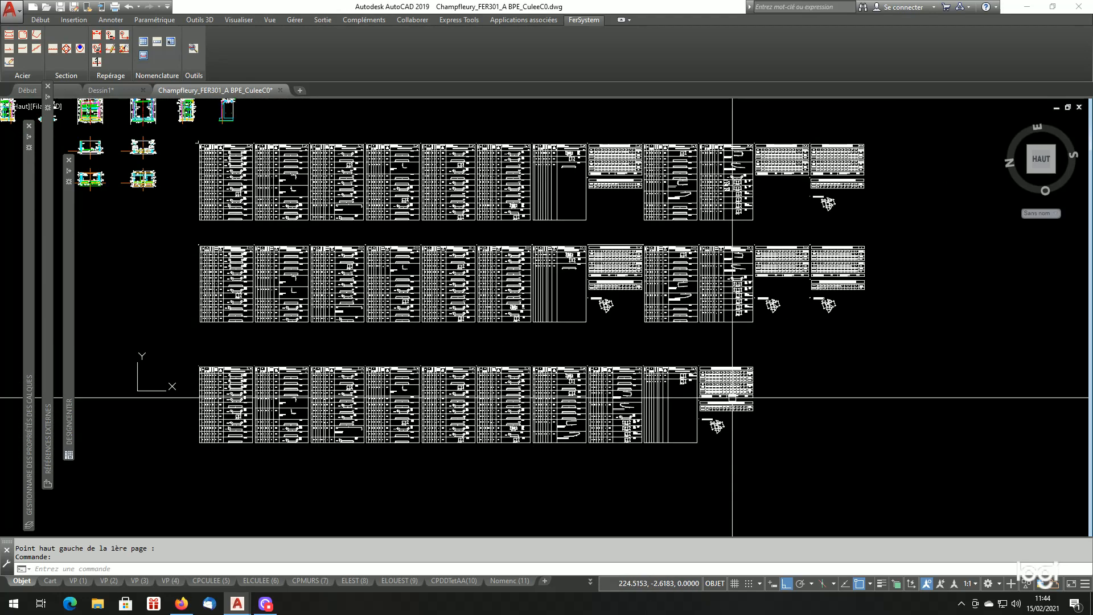
{"action": "scroll", "coordinate": [622, 352], "scroll_direction": "up", "scroll_amount": 2}
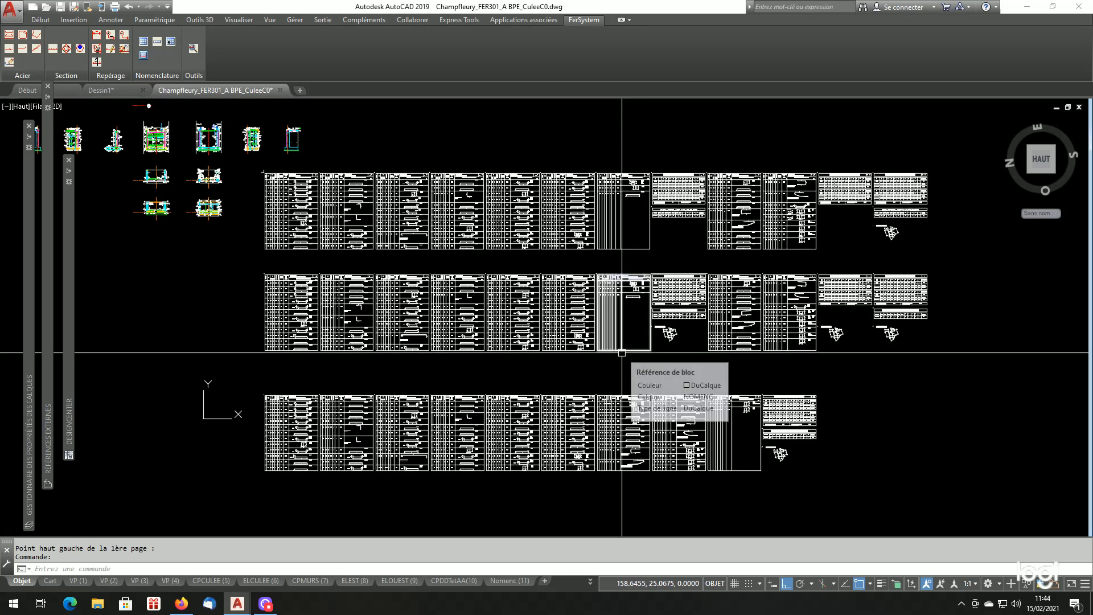